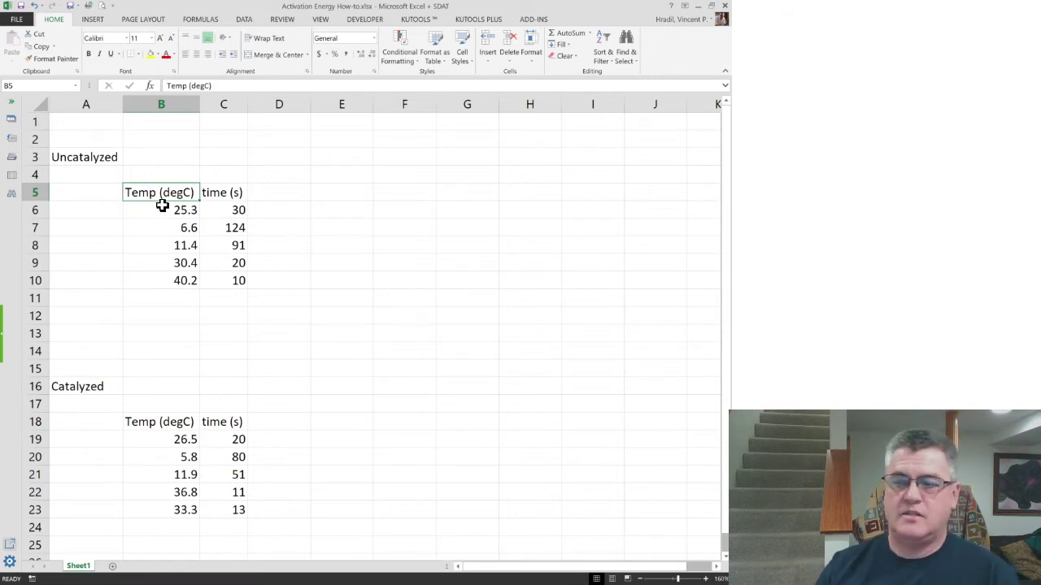
# Step: Insert a markers-only scatter chart of the uncatalyzed temperature and time data in B5:C10
pyautogui.moveTo(163, 191); pyautogui.dragTo(210, 279)
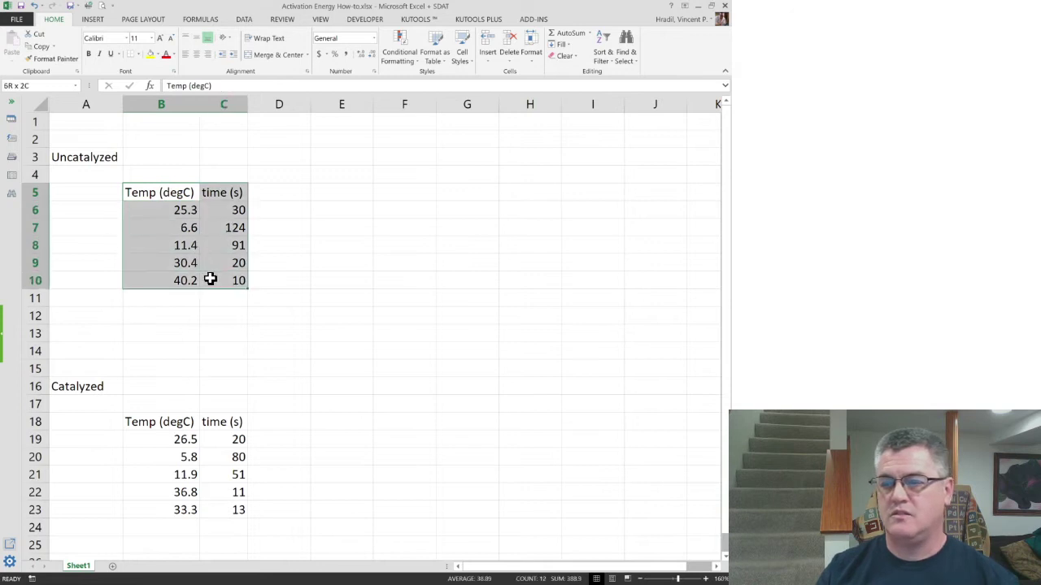
pyautogui.click(165, 197)
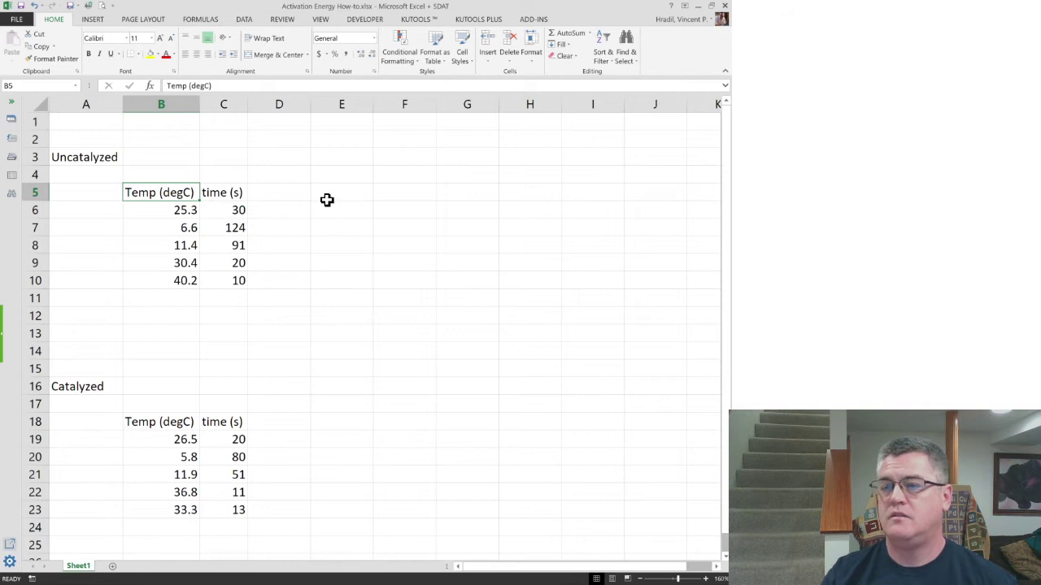
pyautogui.click(94, 21)
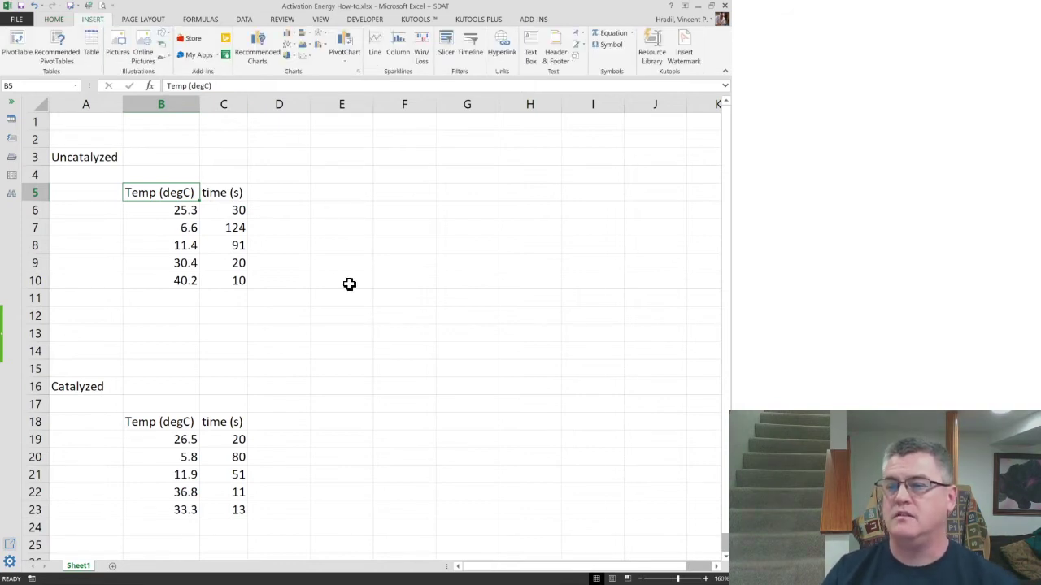
pyautogui.click(305, 62)
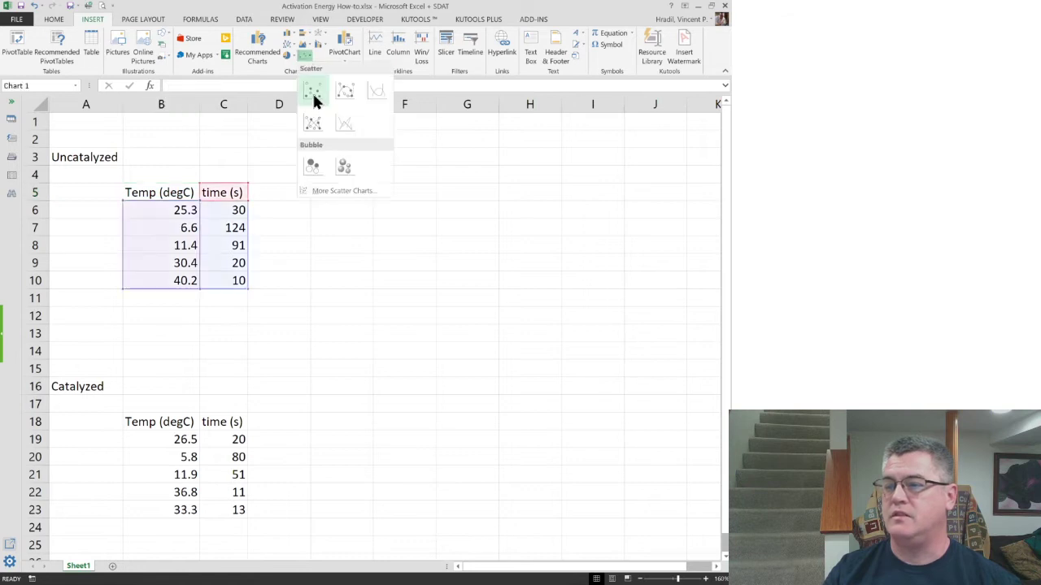
pyautogui.click(313, 92)
# Step: Move the chart beside the uncatalyzed data, shrink it to span about columns G to J, and remove its title
pyautogui.moveTo(417, 229); pyautogui.dragTo(569, 140)
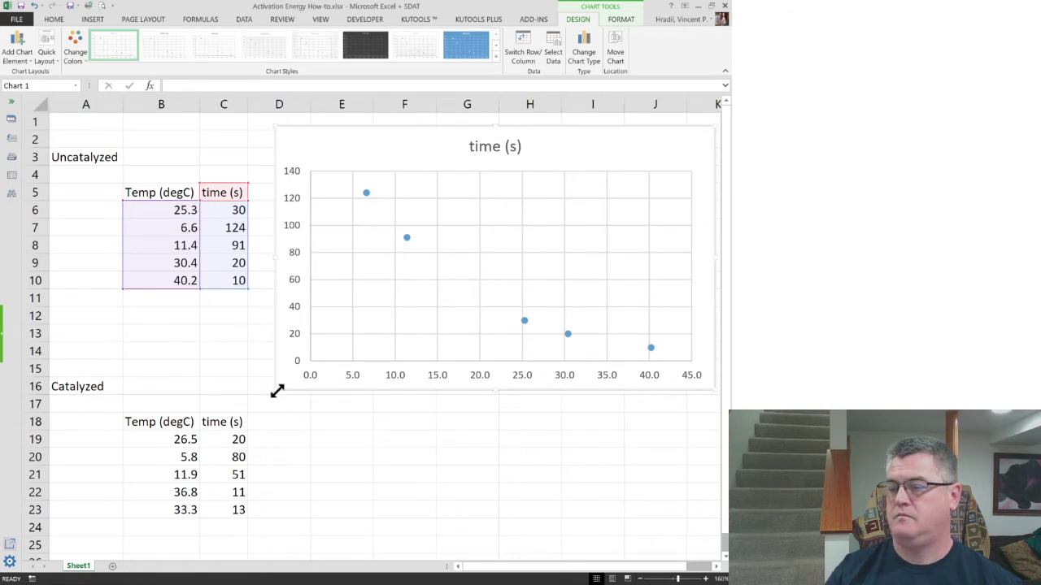
pyautogui.moveTo(280, 391); pyautogui.dragTo(462, 299)
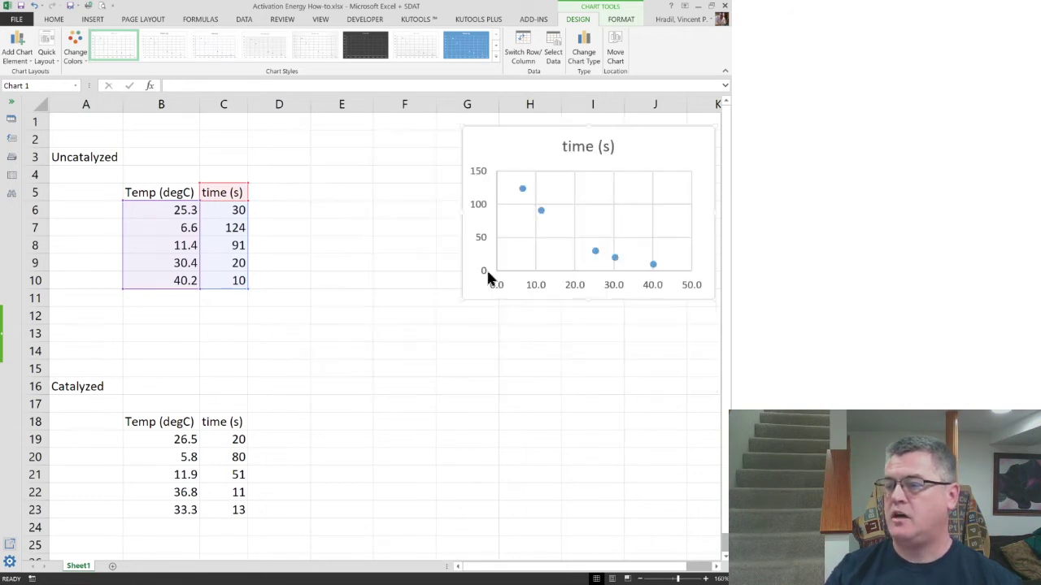
pyautogui.click(613, 147)
pyautogui.press('Delete')
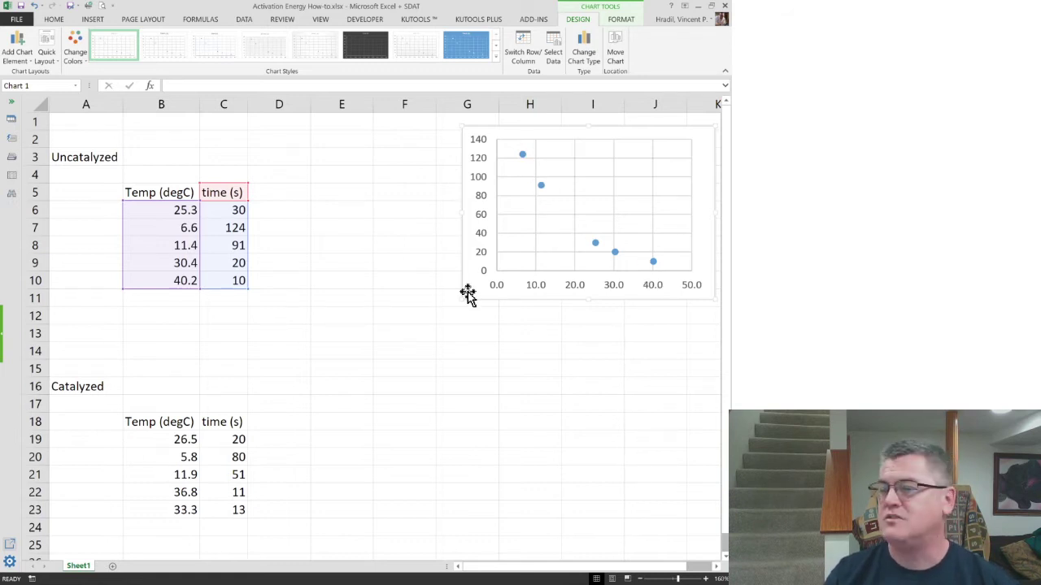
pyautogui.moveTo(463, 300); pyautogui.dragTo(442, 309)
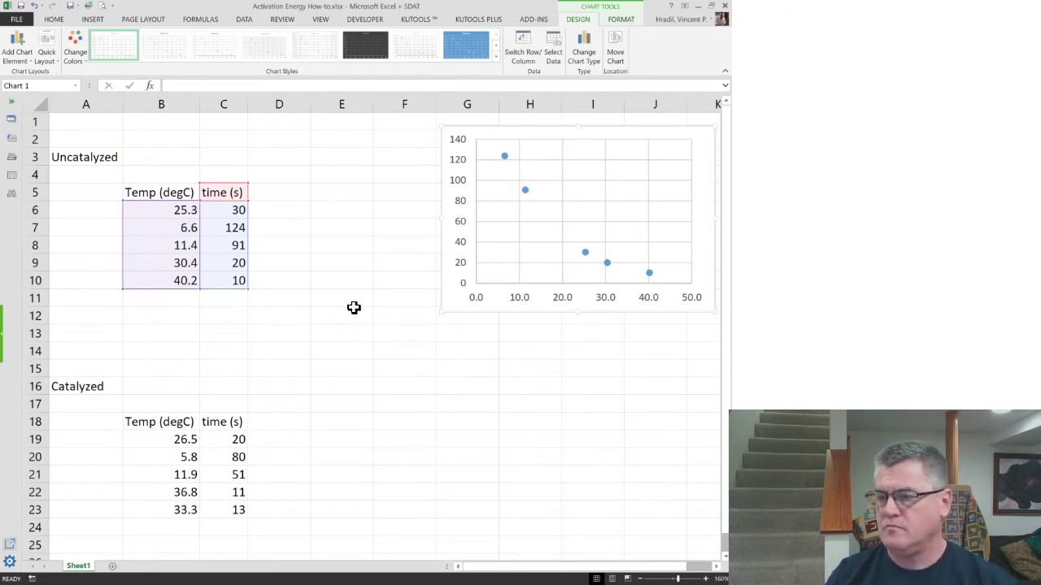
# Step: Add an exponential trendline to the uncatalyzed time series in the chart
pyautogui.rightClick(505, 161)
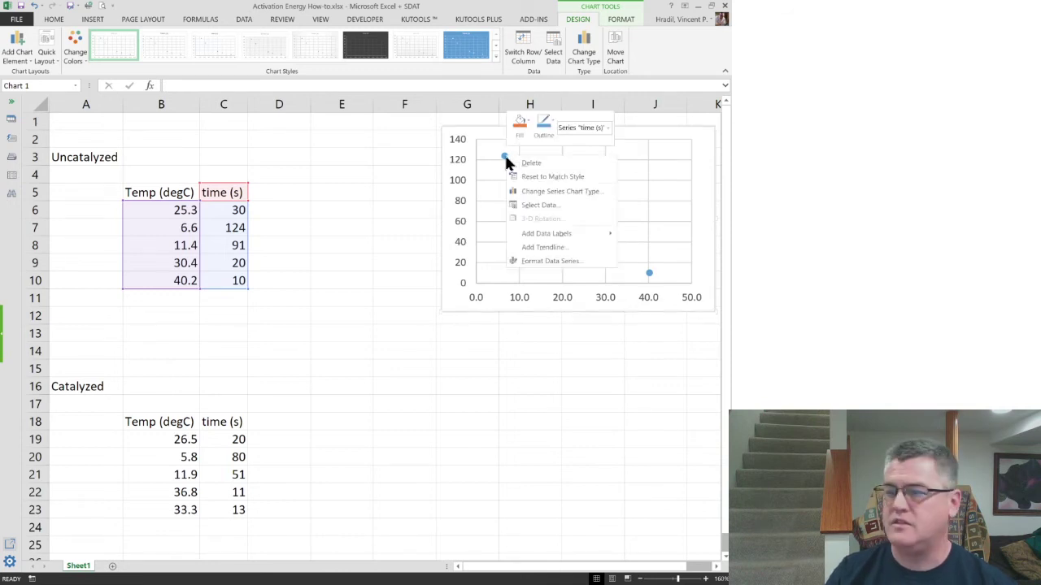
pyautogui.press('Escape')
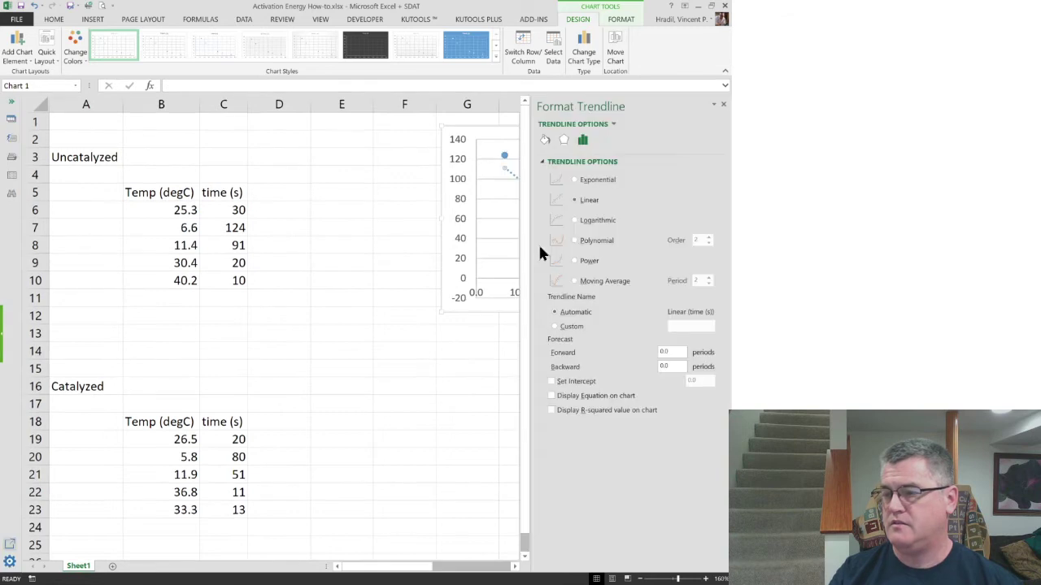
pyautogui.click(573, 179)
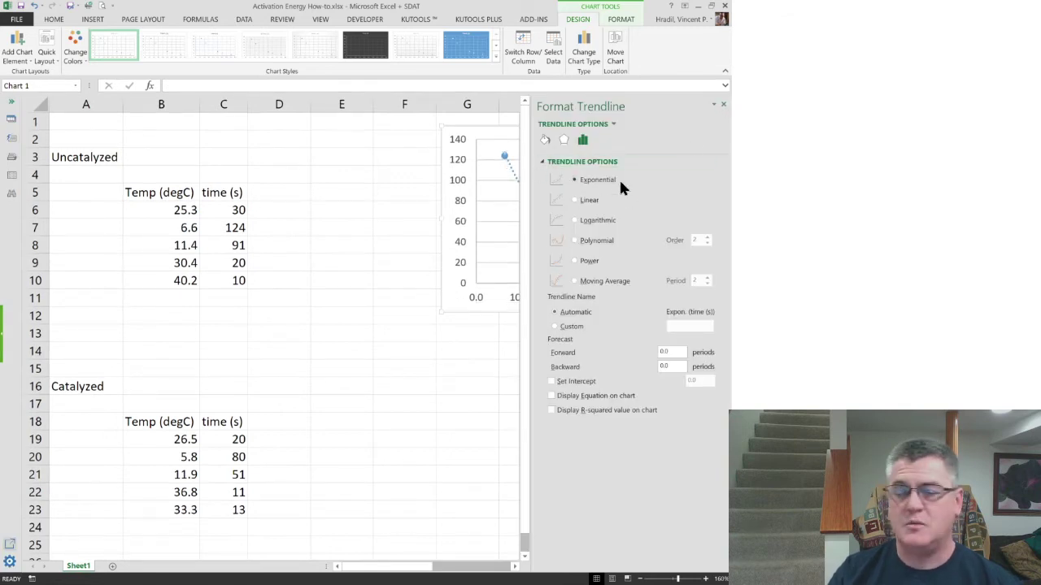
pyautogui.click(723, 108)
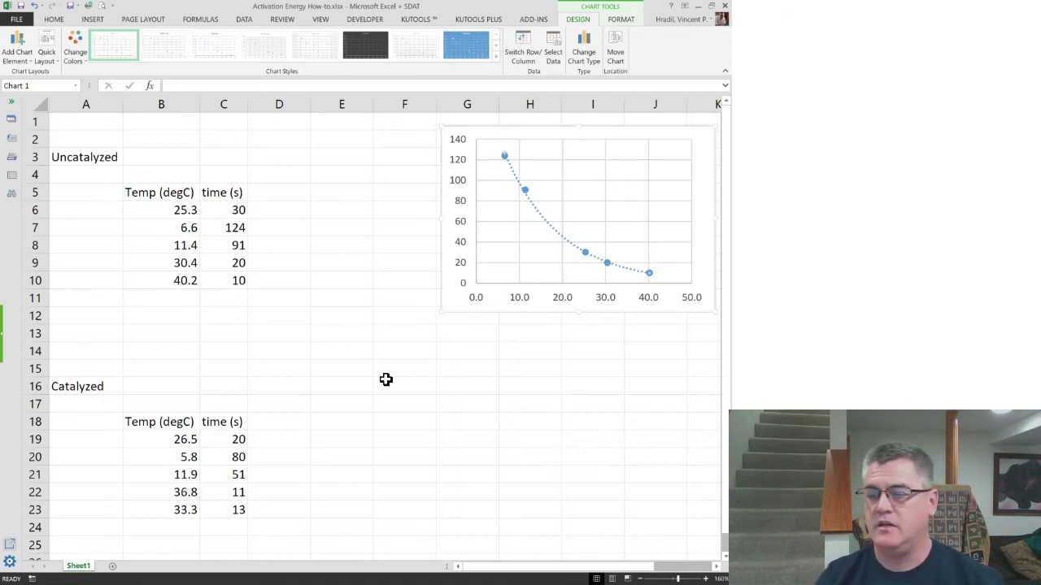
# Step: Add a new data series to the chart, taking its name from the Catalyzed label in cell A16
pyautogui.rightClick(455, 299)
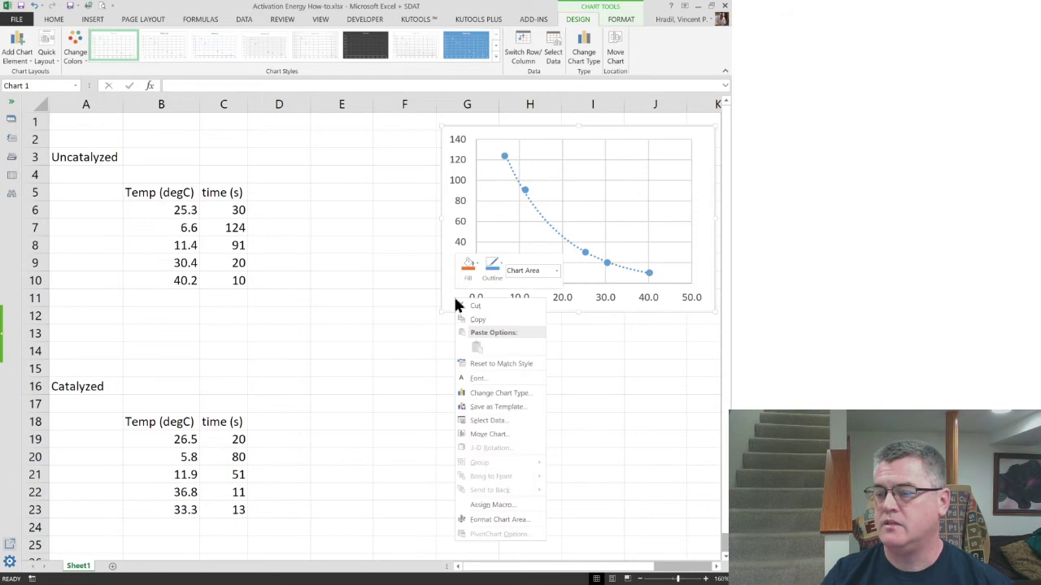
pyautogui.click(483, 422)
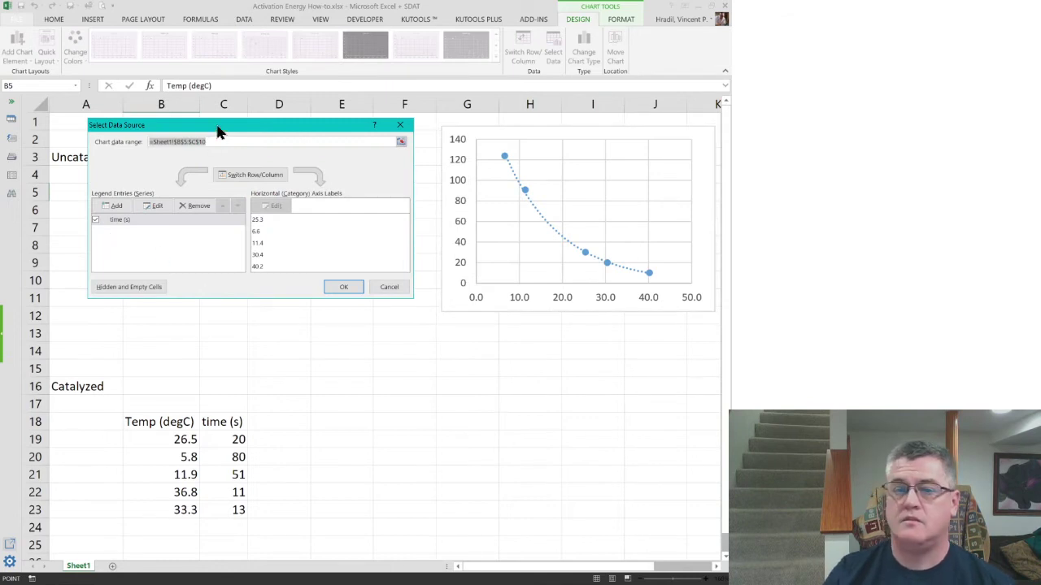
pyautogui.moveTo(218, 131); pyautogui.dragTo(279, 156)
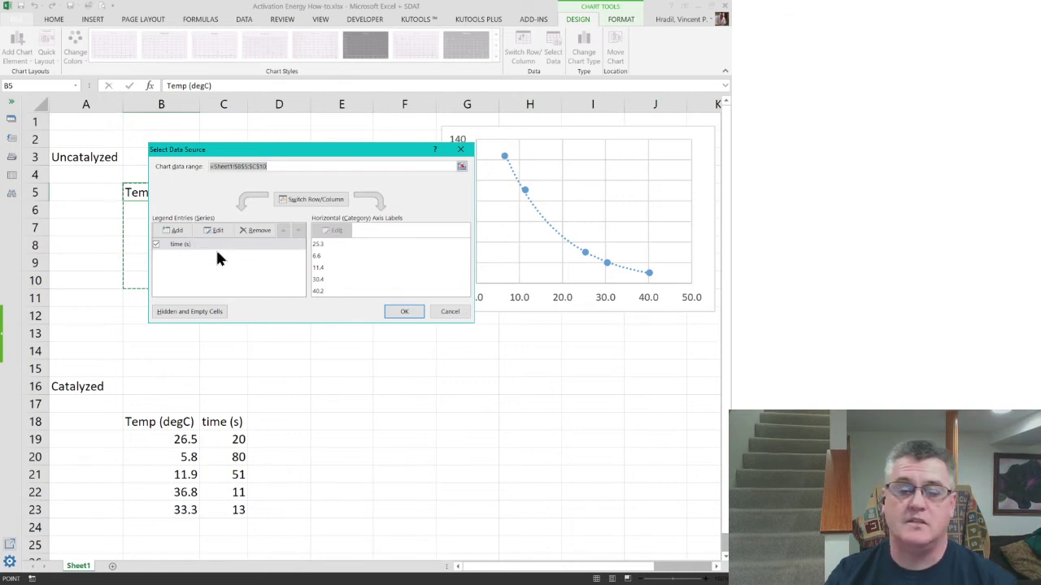
pyautogui.click(170, 231)
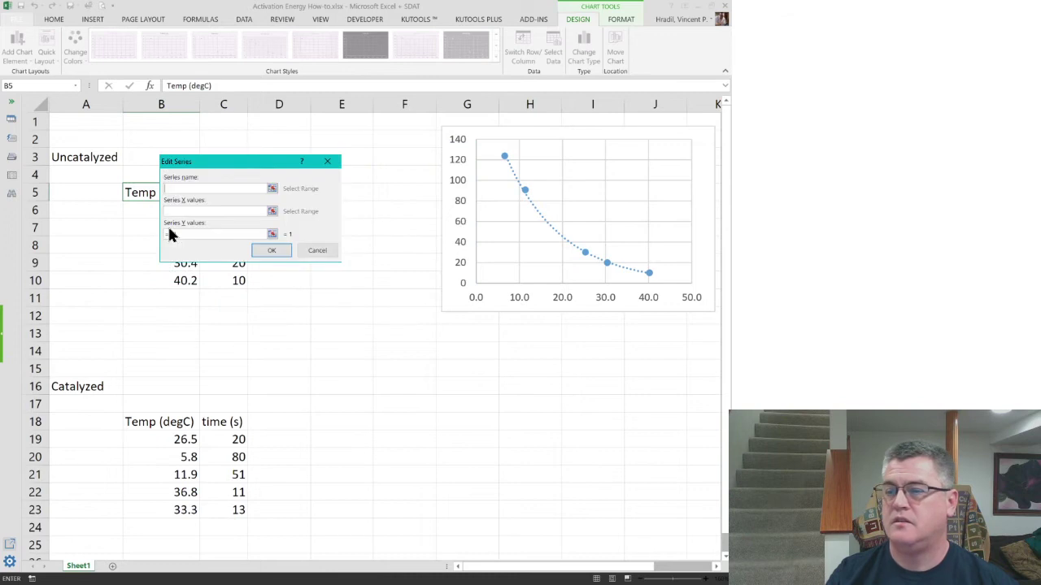
pyautogui.moveTo(213, 166); pyautogui.dragTo(397, 336)
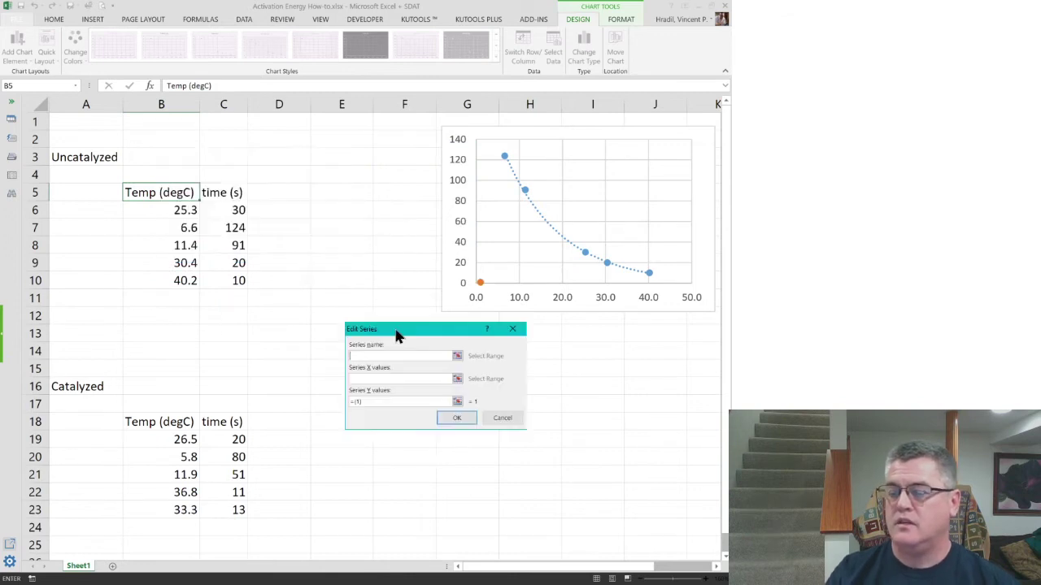
pyautogui.click(417, 355)
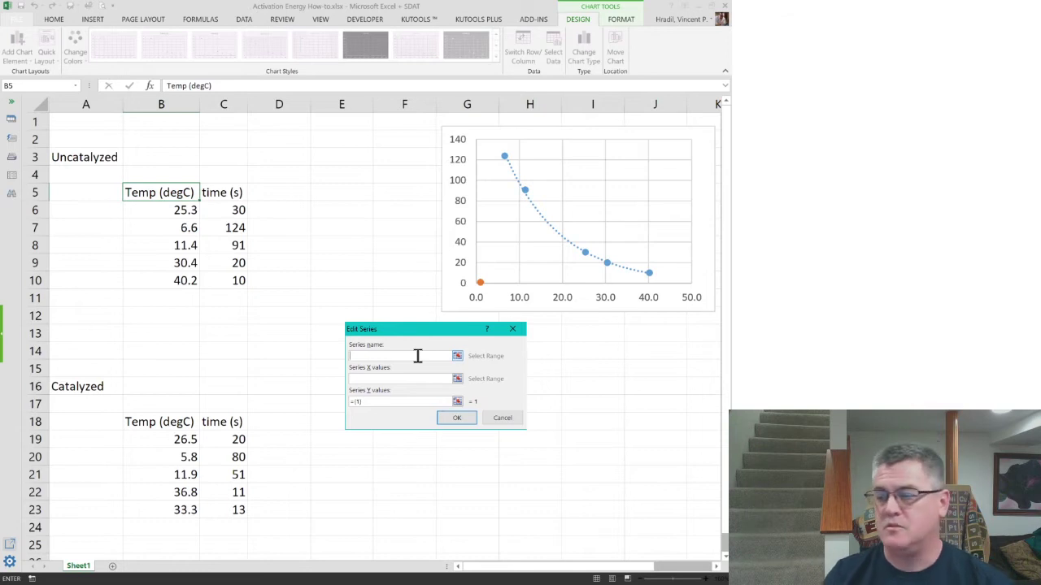
pyautogui.click(80, 388)
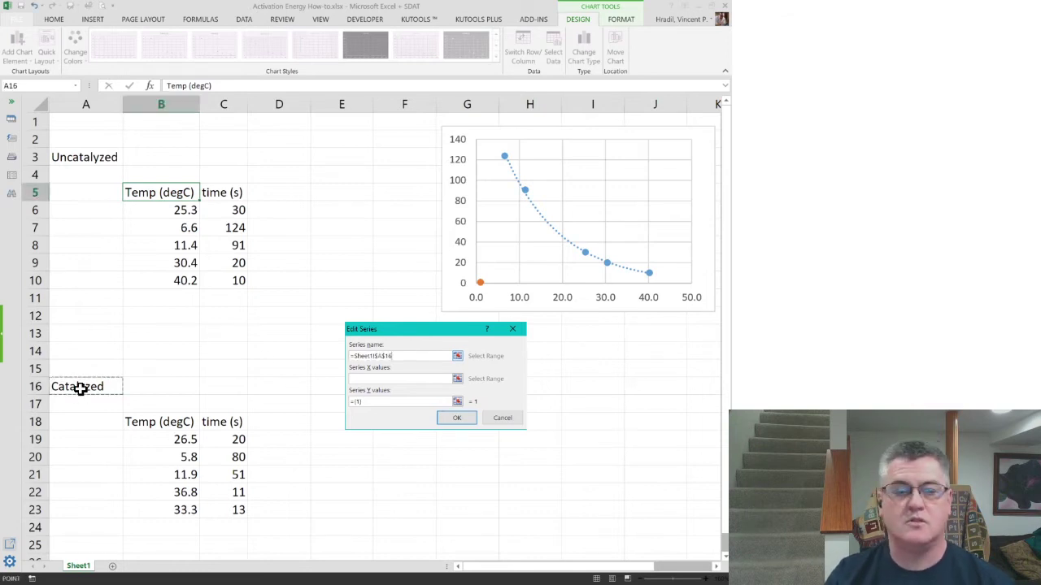
# Step: Set the Catalyzed series' X values to the temperatures in B19:B23 and its Y values to the times in C19:C23
pyautogui.press('Tab')
pyautogui.click(458, 380)
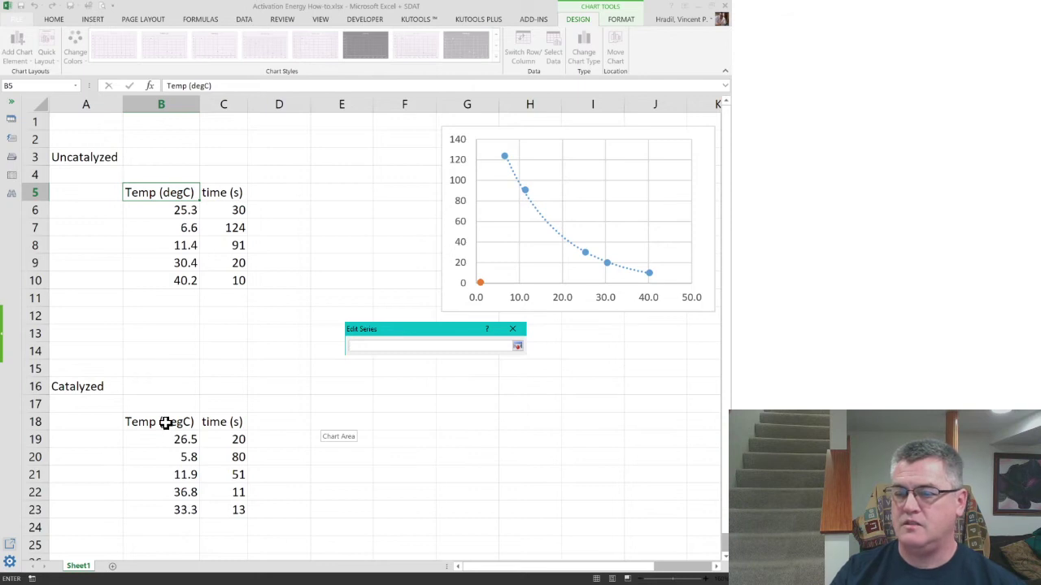
pyautogui.moveTo(167, 434); pyautogui.dragTo(166, 508)
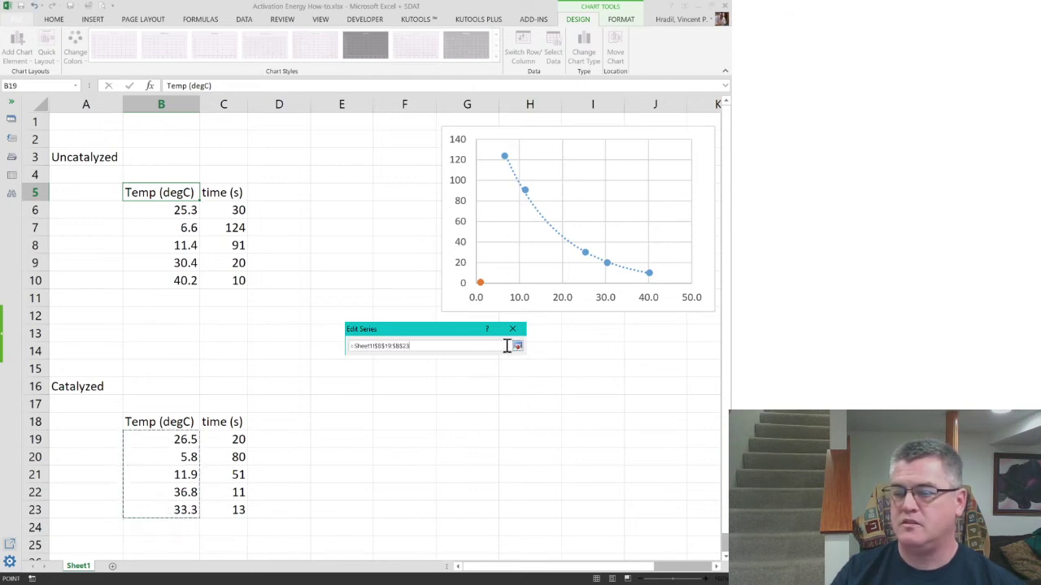
pyautogui.click(516, 346)
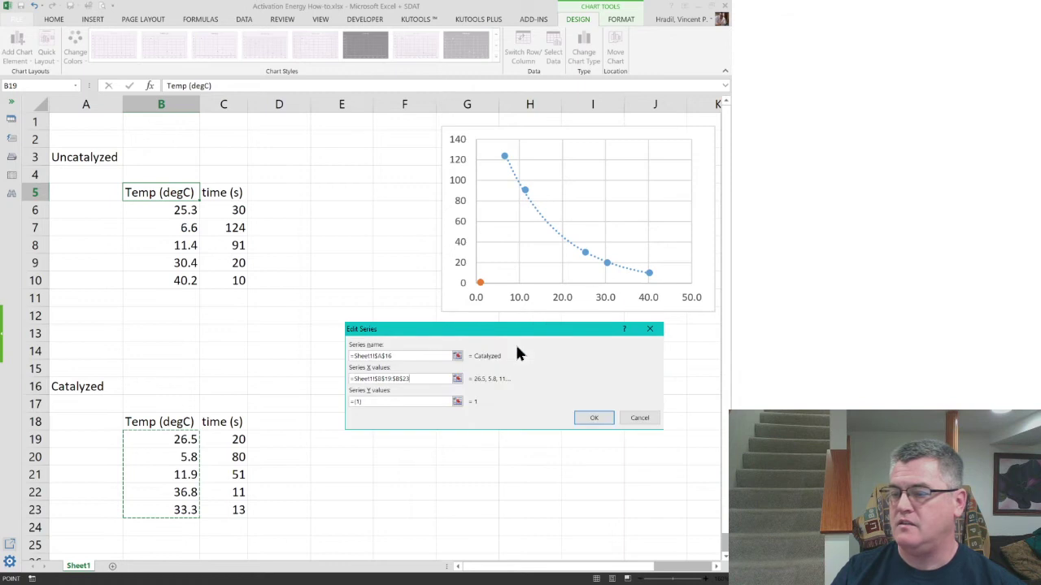
pyautogui.click(457, 401)
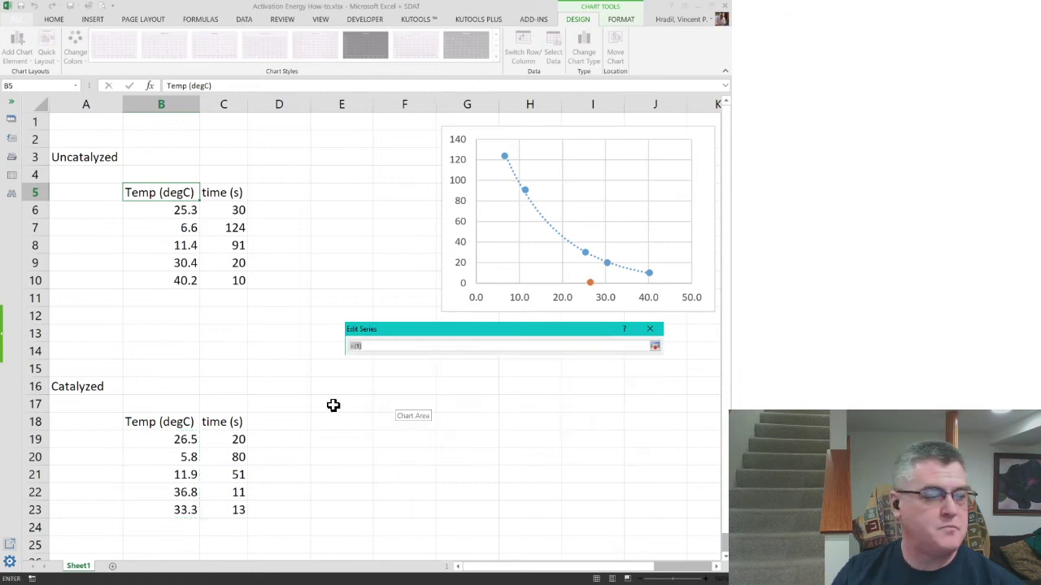
pyautogui.moveTo(229, 439); pyautogui.dragTo(228, 510)
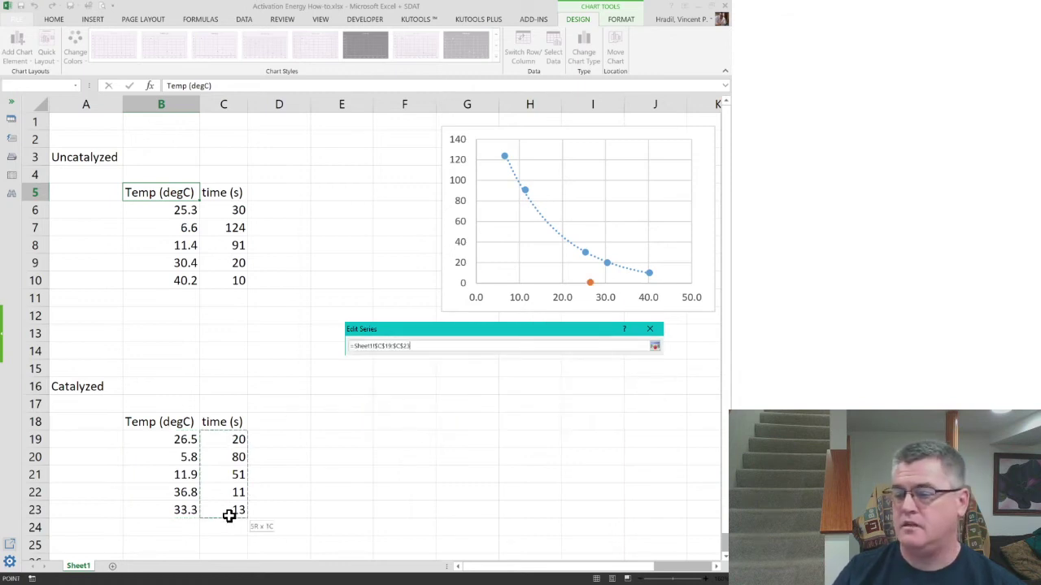
pyautogui.click(655, 346)
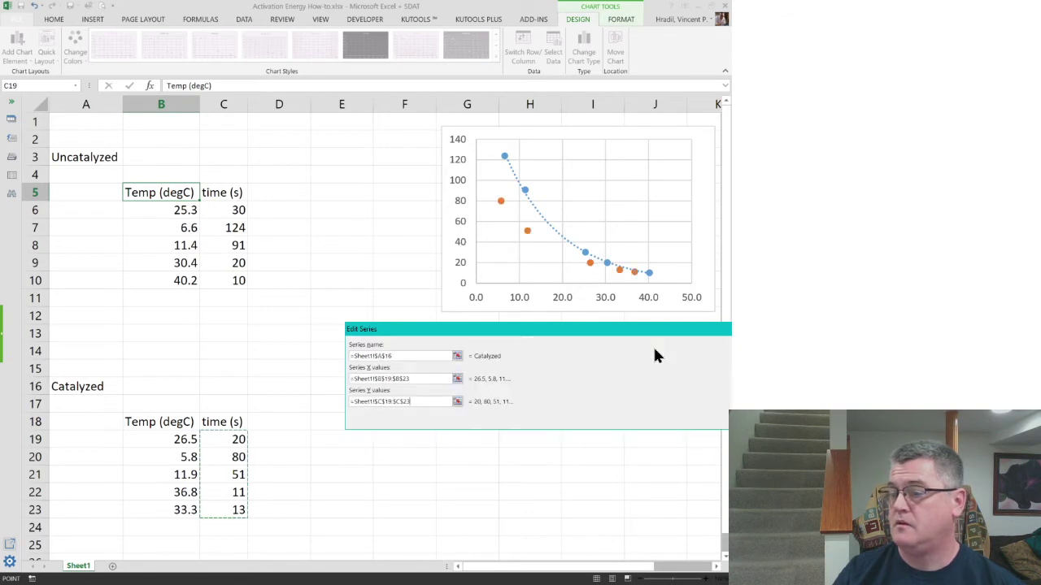
pyautogui.moveTo(632, 343); pyautogui.dragTo(340, 269)
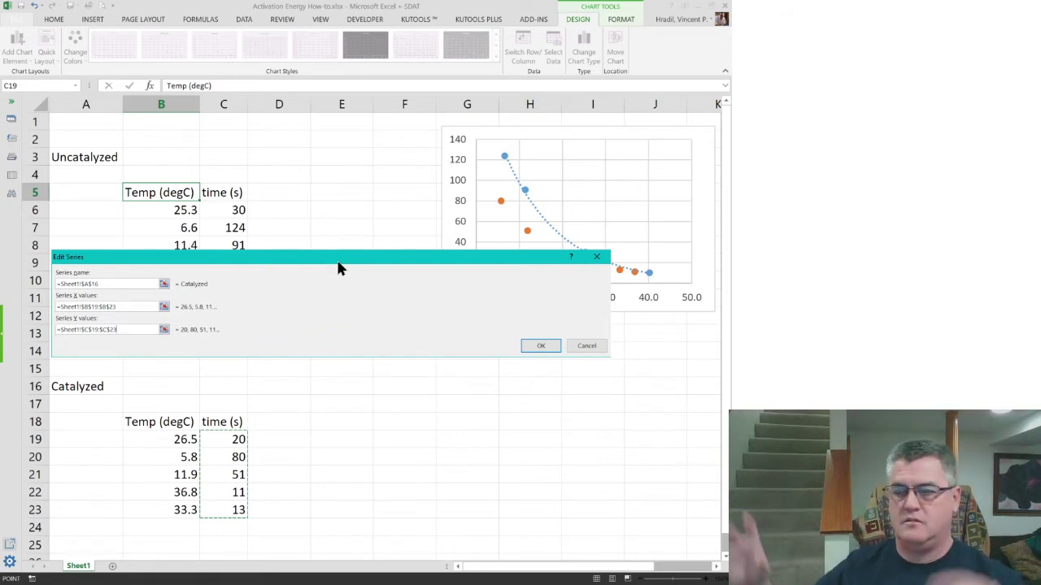
pyautogui.click(531, 346)
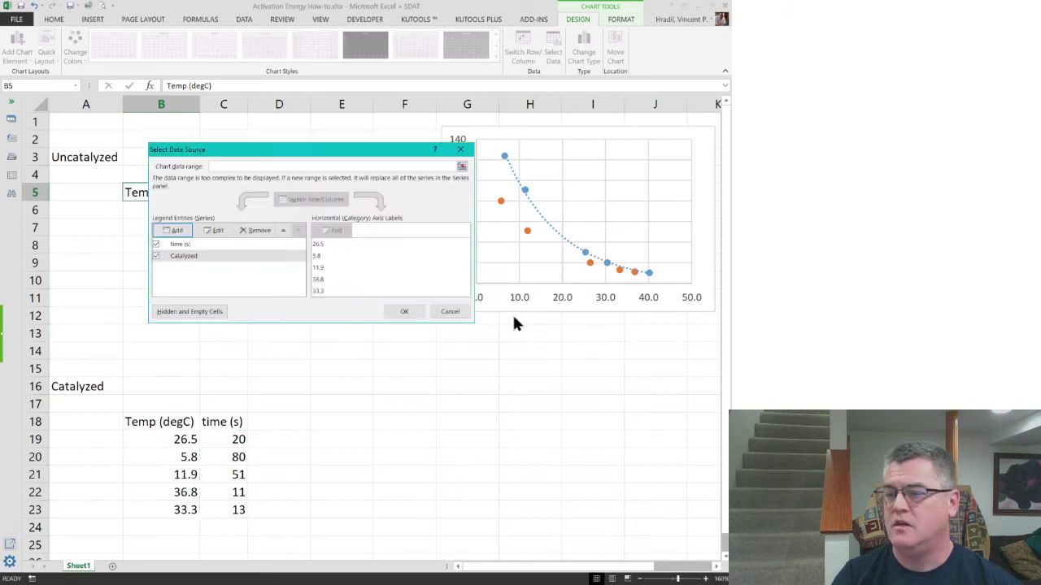
# Step: Rename the time (s) series by linking its name to the Uncatalyzed label in cell A3, and apply the data source changes
pyautogui.click(197, 245)
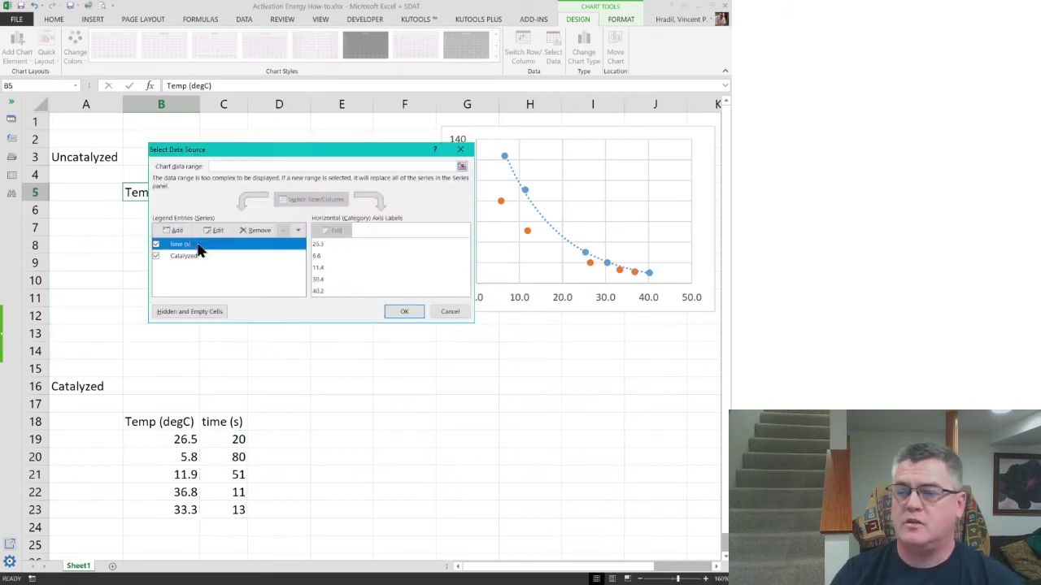
pyautogui.click(215, 230)
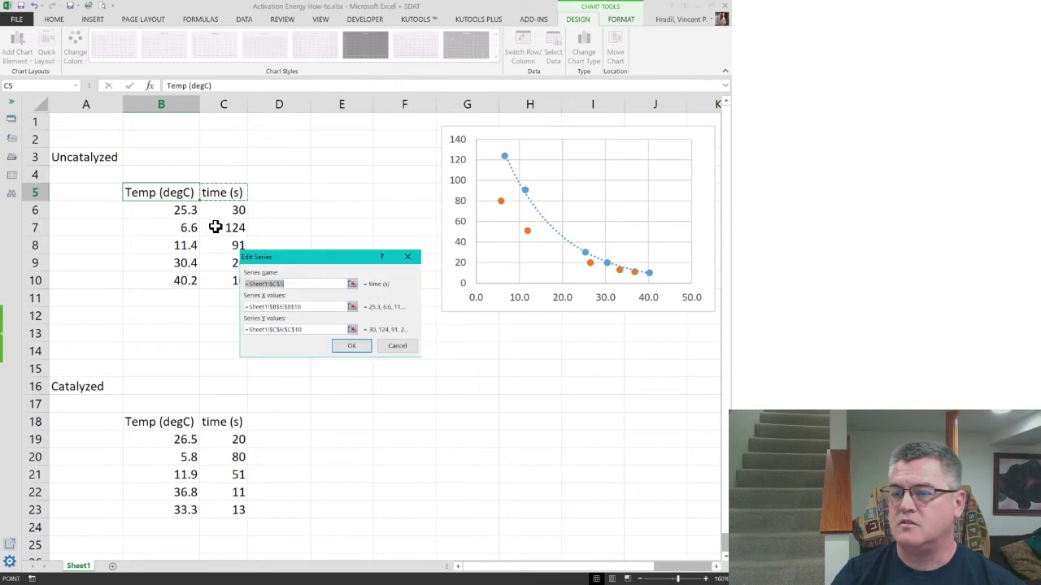
pyautogui.click(352, 285)
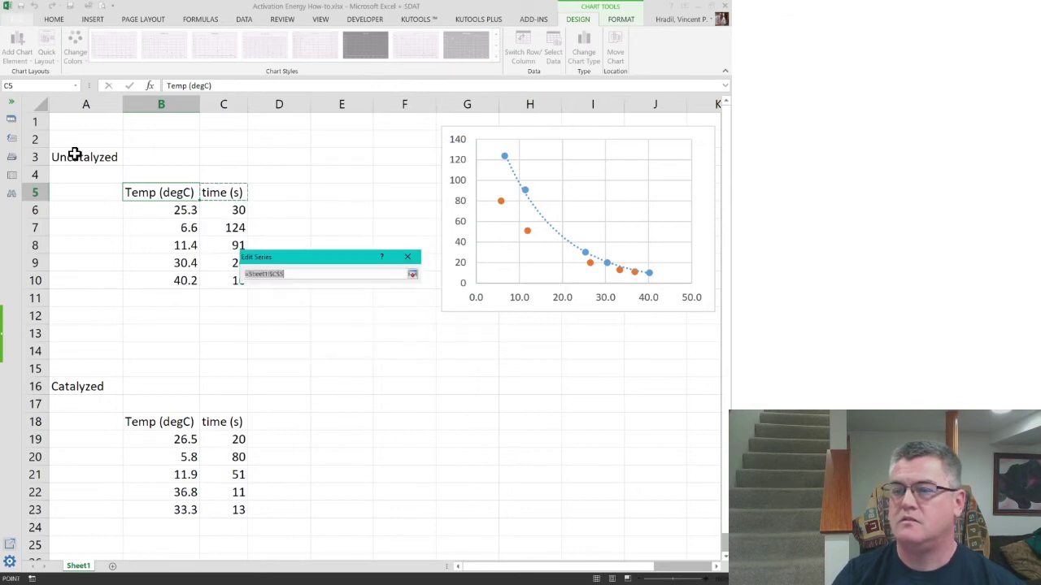
pyautogui.click(75, 154)
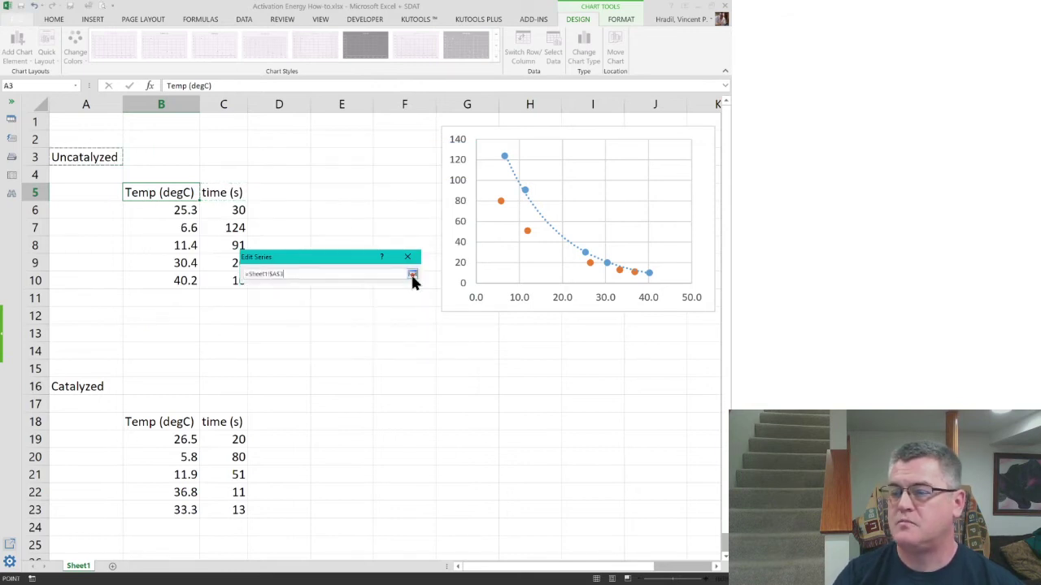
pyautogui.click(412, 274)
pyautogui.click(486, 345)
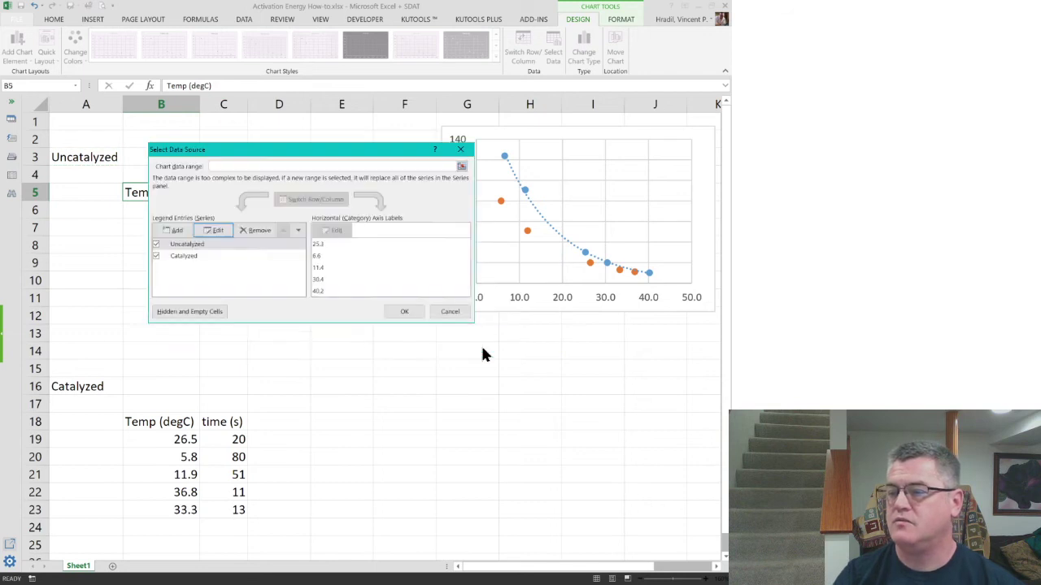
pyautogui.click(402, 313)
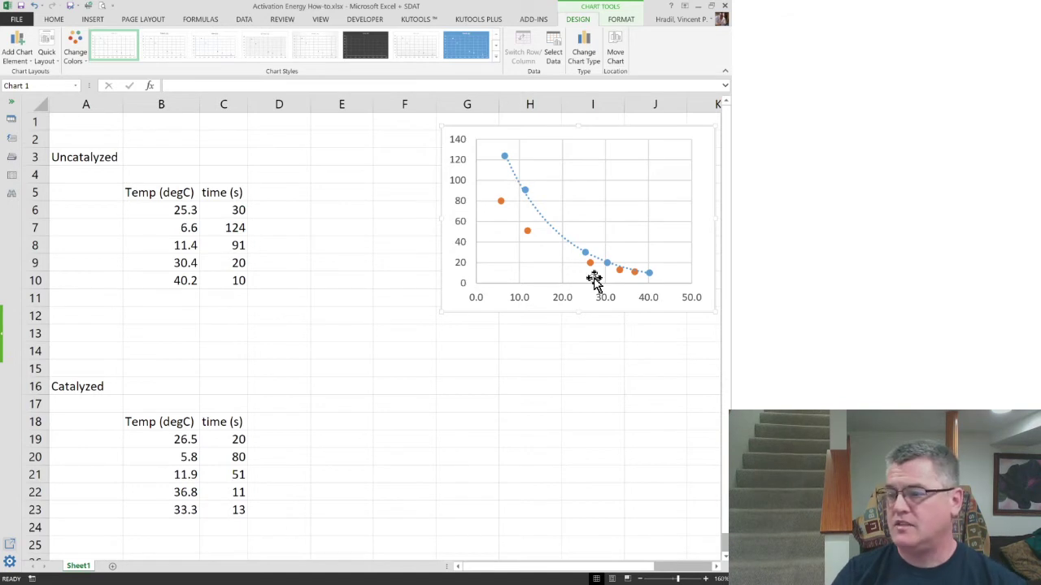
# Step: Add an exponential trendline to the Catalyzed series in the chart
pyautogui.rightClick(501, 204)
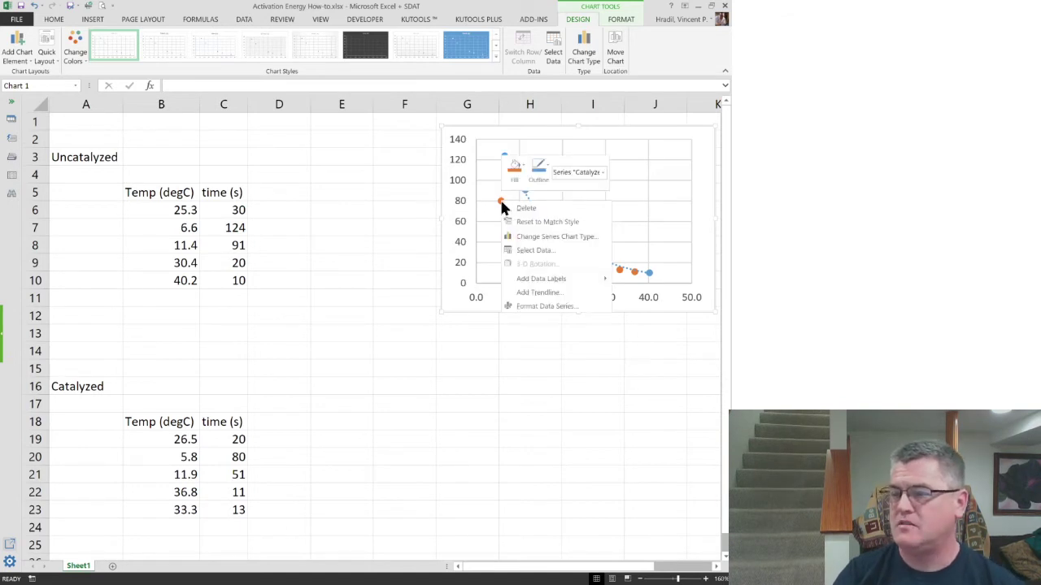
pyautogui.click(539, 292)
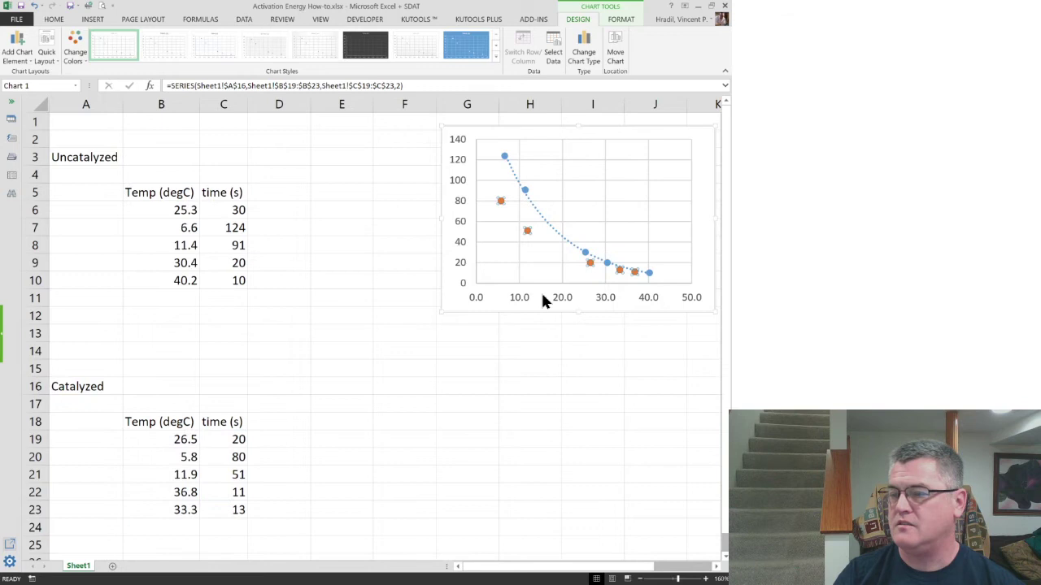
pyautogui.click(575, 200)
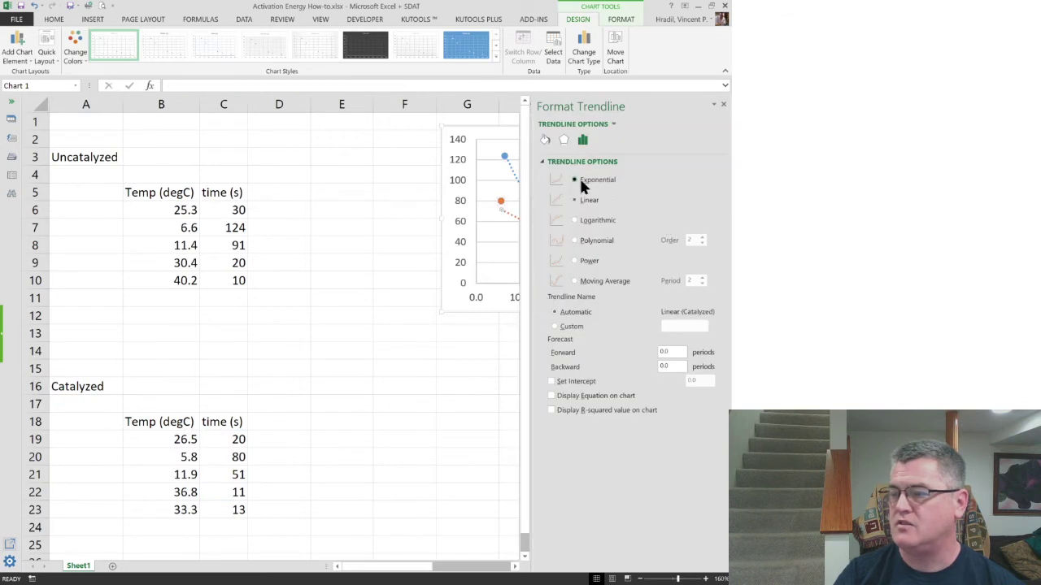
pyautogui.click(580, 182)
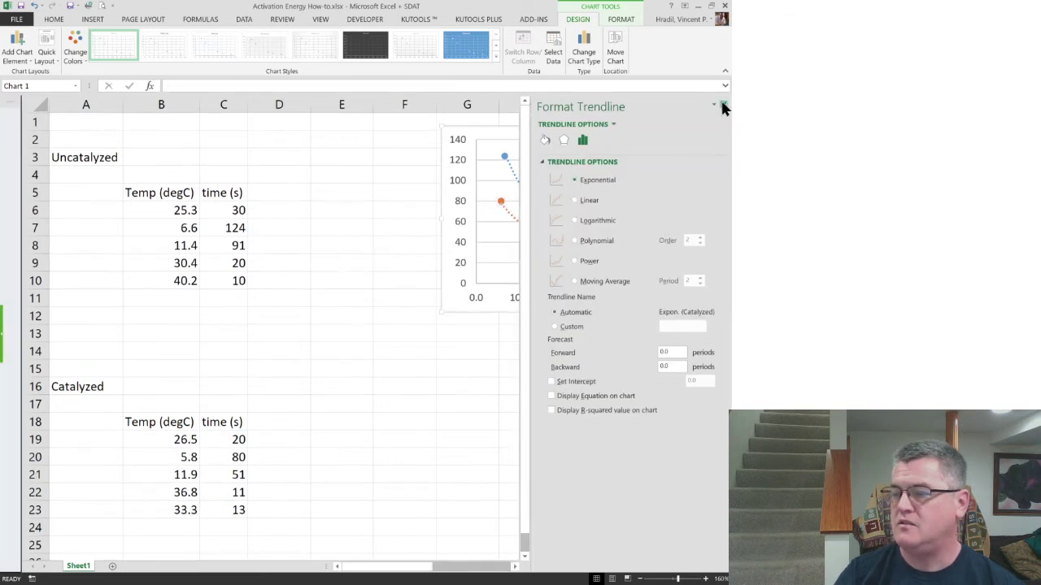
pyautogui.click(723, 108)
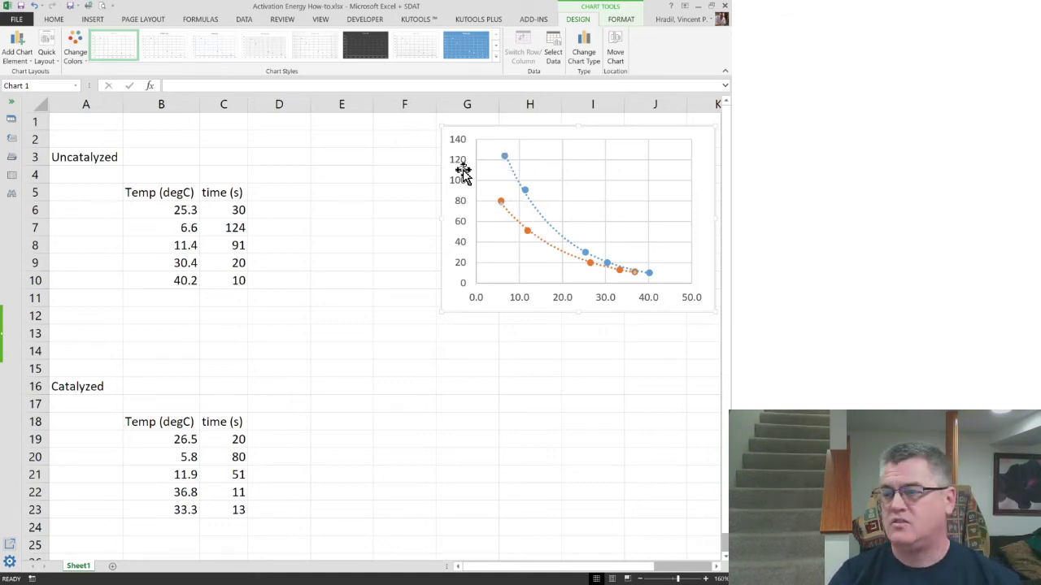
# Step: Add a legend above the plot area of the chart
pyautogui.rightClick(579, 174)
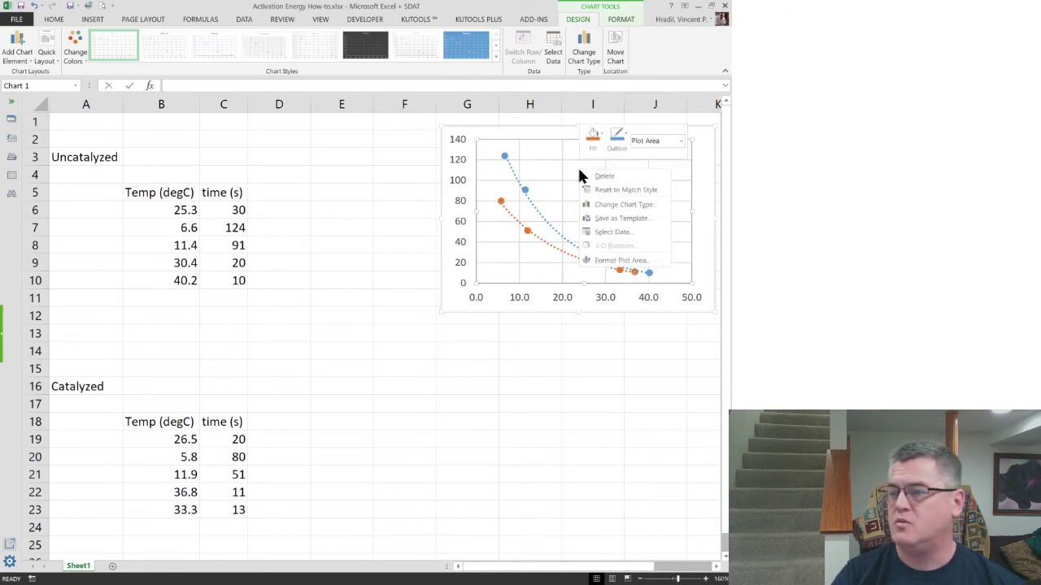
pyautogui.click(499, 133)
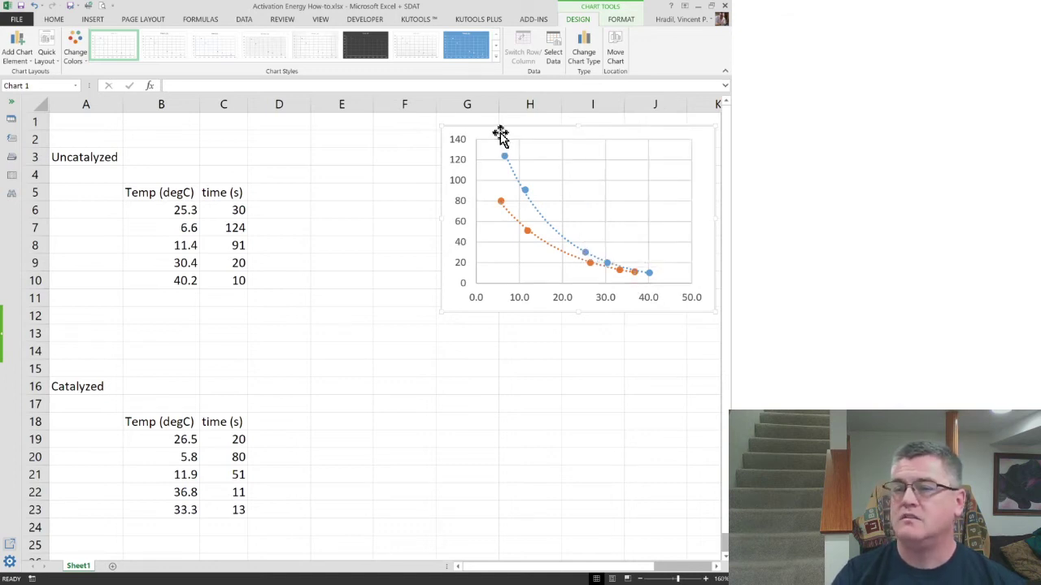
pyautogui.click(19, 57)
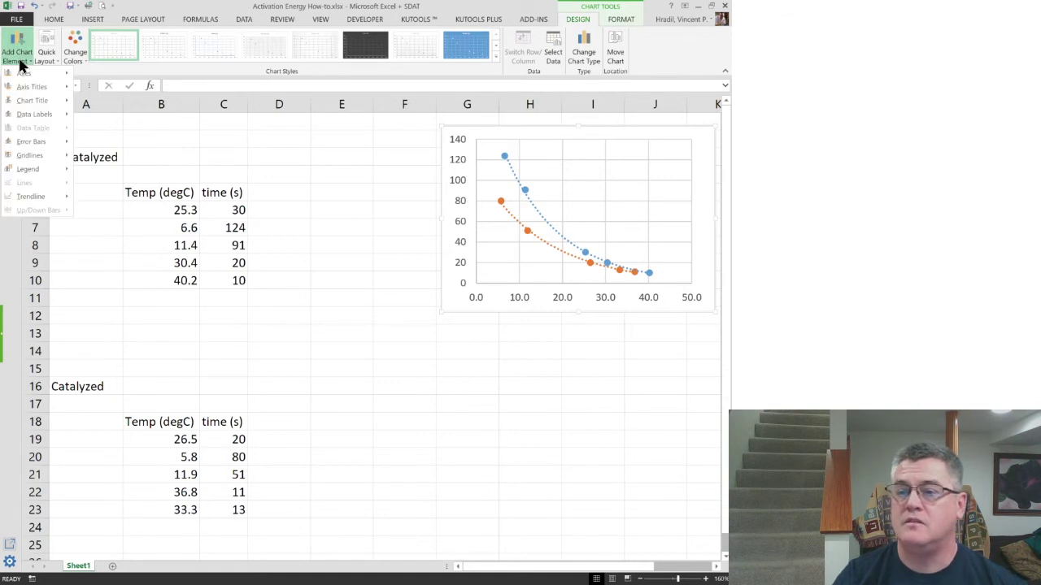
pyautogui.moveTo(16, 169)
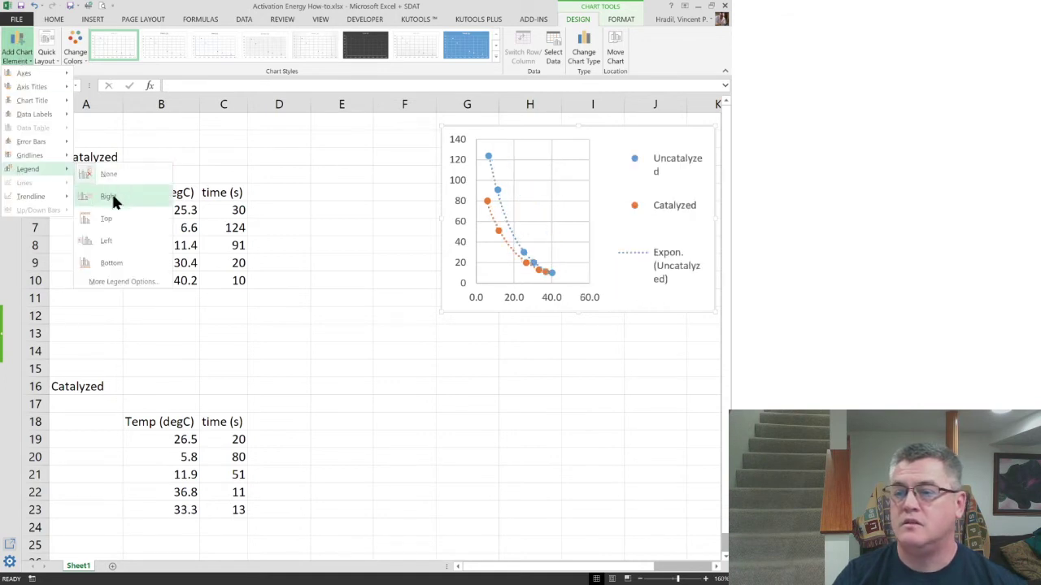
pyautogui.click(114, 219)
pyautogui.click(115, 221)
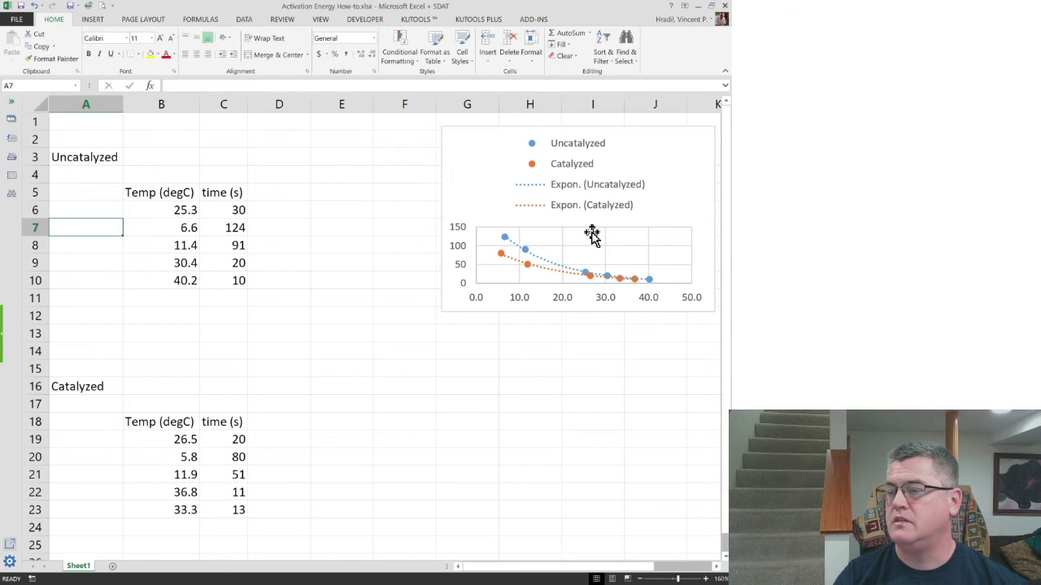
# Step: Change the legend position to Right, keeping it from overlapping the chart
pyautogui.click(587, 196)
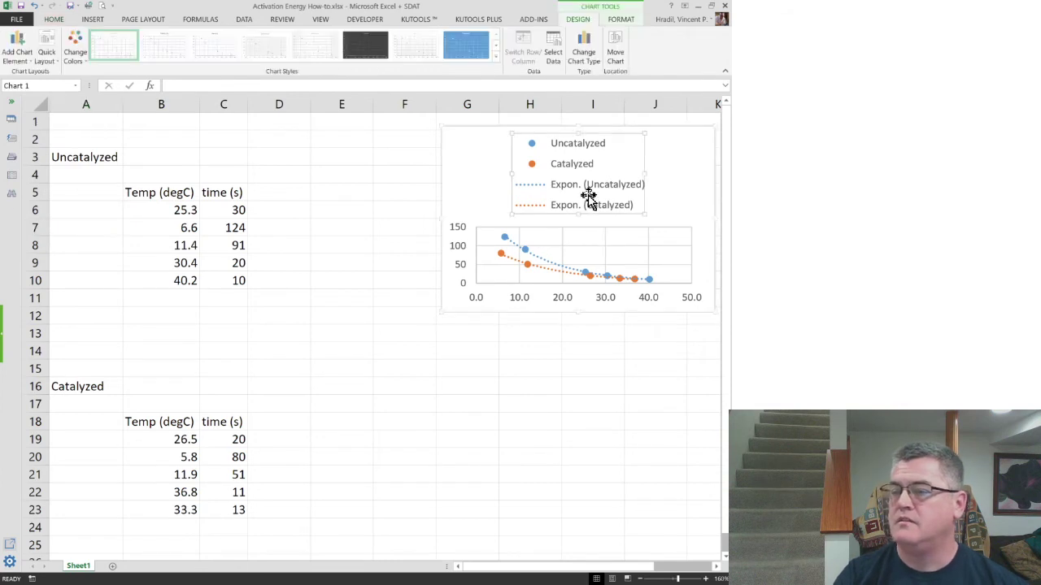
pyautogui.rightClick(590, 200)
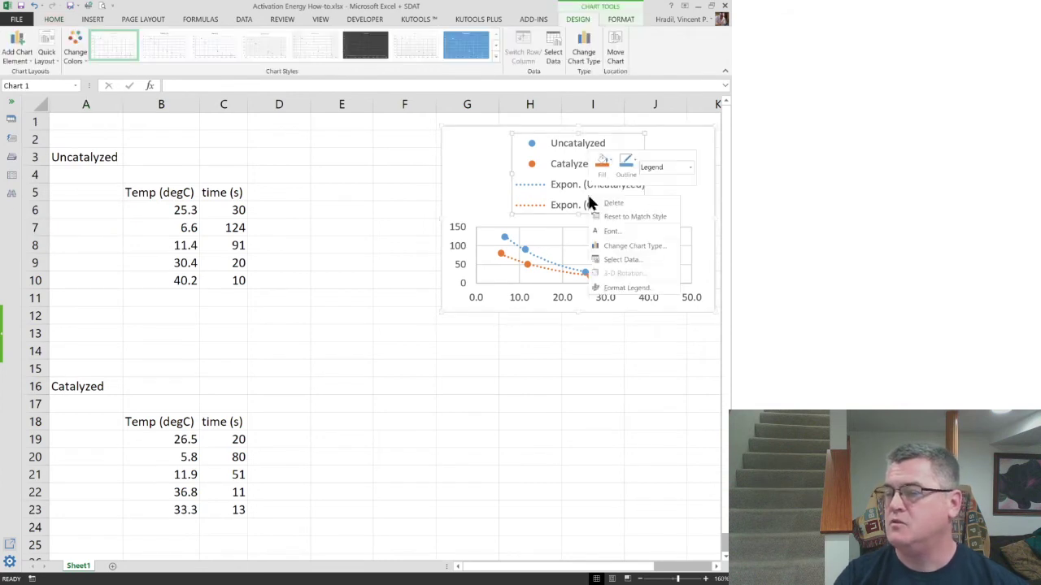
pyautogui.click(623, 288)
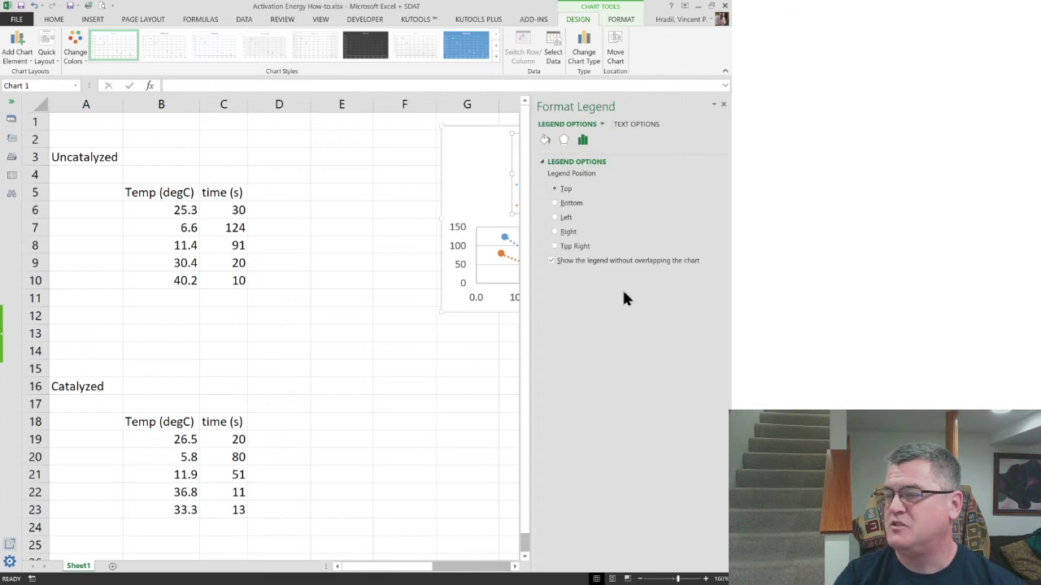
pyautogui.click(571, 231)
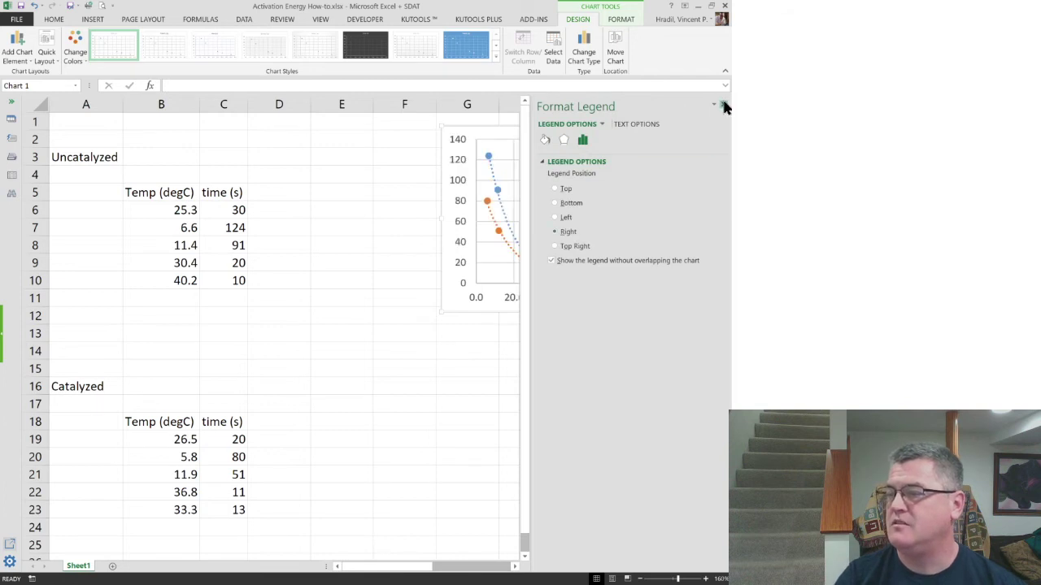
pyautogui.click(724, 107)
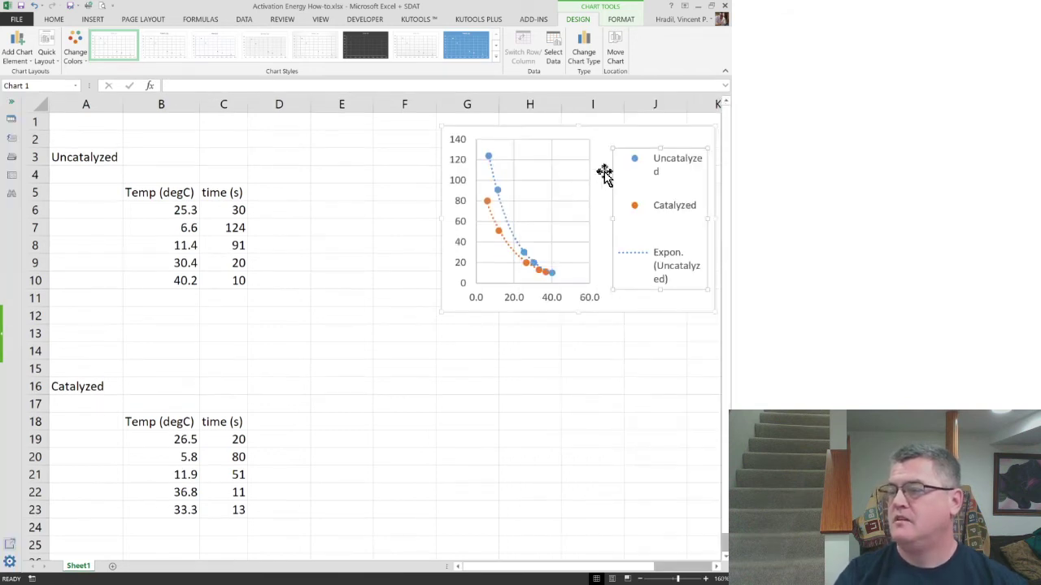
# Step: Reduce the legend's font size to 4
pyautogui.click(54, 20)
pyautogui.click(171, 38)
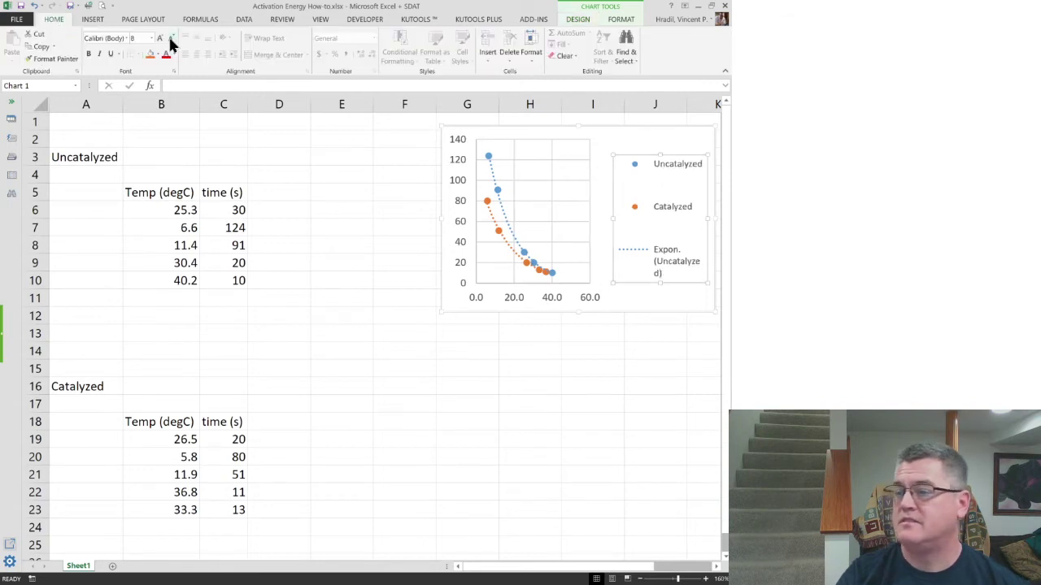
pyautogui.click(172, 38)
pyautogui.click(172, 39)
pyautogui.click(172, 38)
pyautogui.click(172, 39)
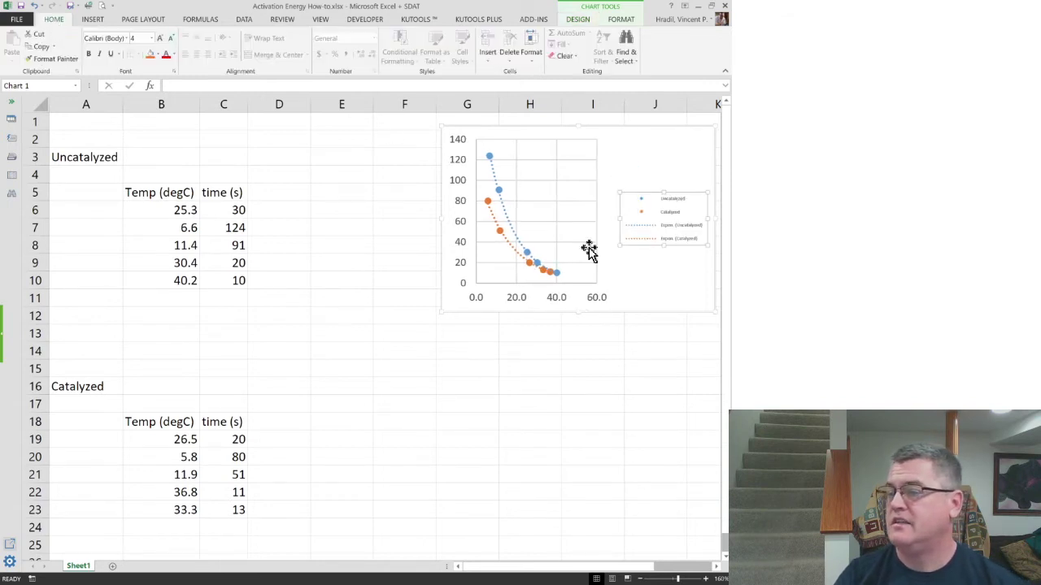
# Step: Widen the chart by extending its left edge into column F, and stretch the plot area toward the legend
pyautogui.moveTo(452, 226); pyautogui.dragTo(409, 214)
pyautogui.click(672, 219)
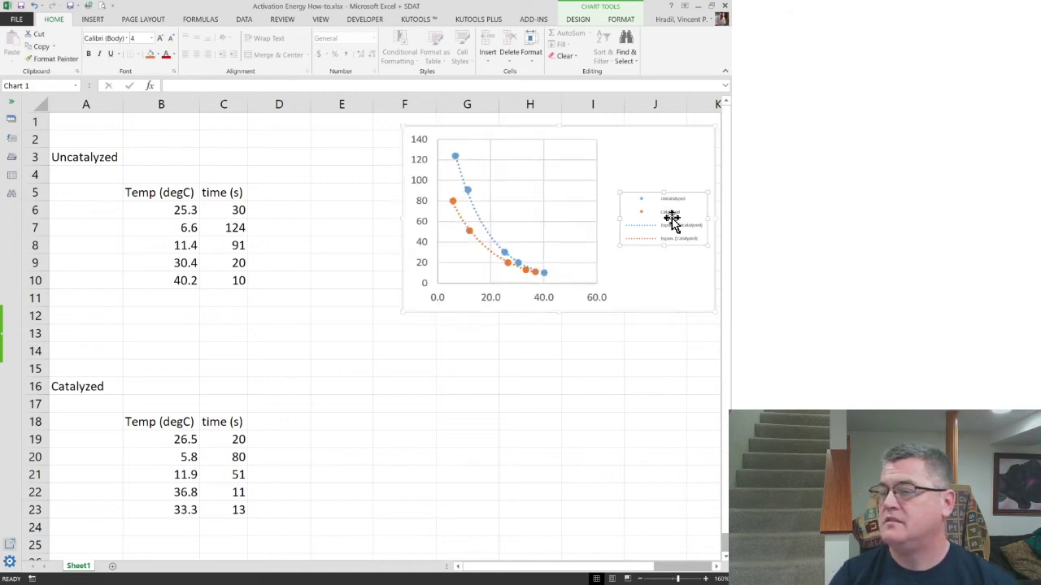
pyautogui.click(594, 214)
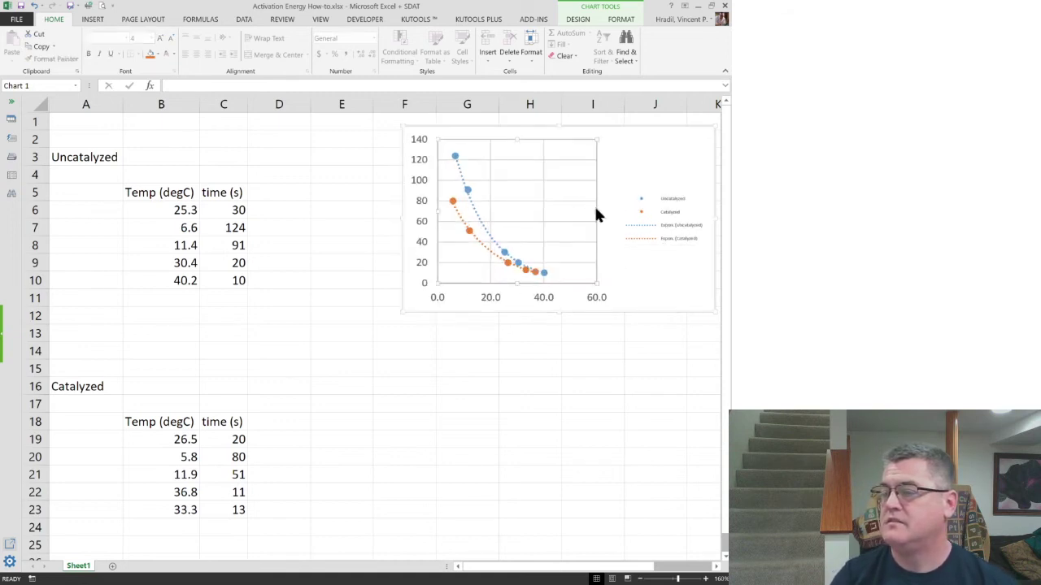
pyautogui.moveTo(600, 209); pyautogui.dragTo(614, 212)
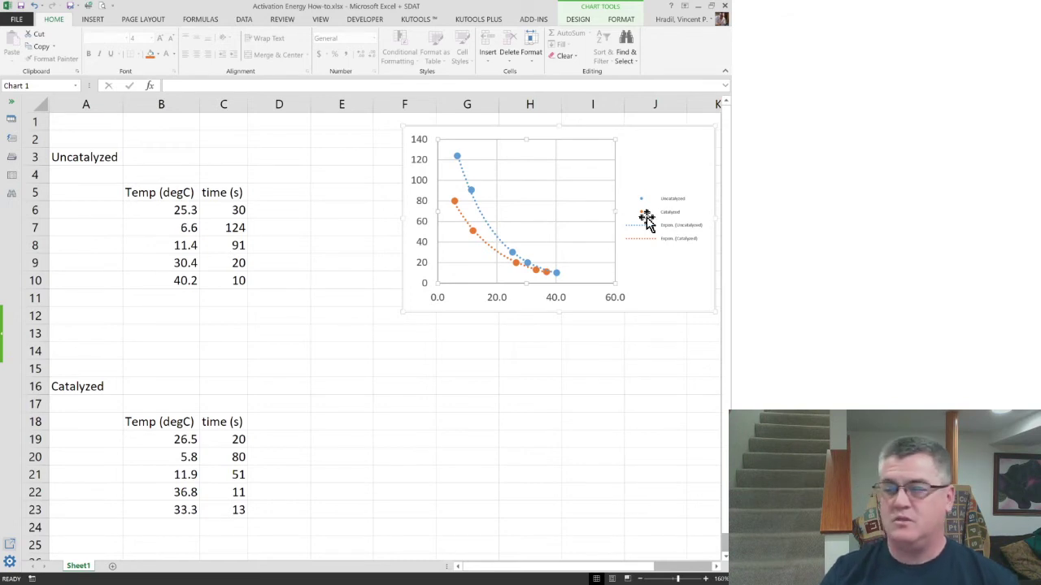
# Step: Remove both exponential trendline entries from the legend, keeping the Uncatalyzed and Catalyzed entries
pyautogui.click(652, 216)
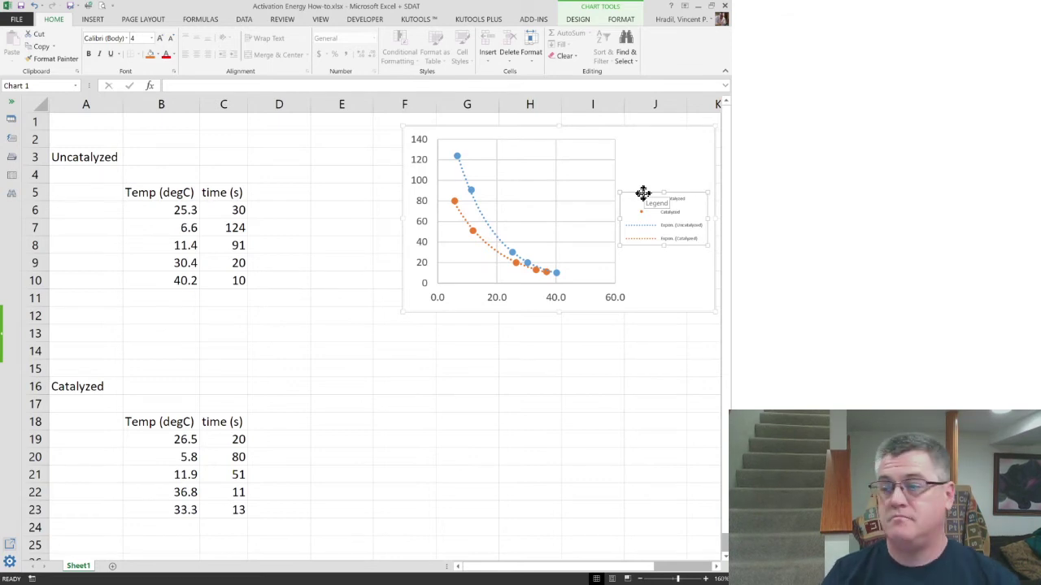
pyautogui.click(665, 230)
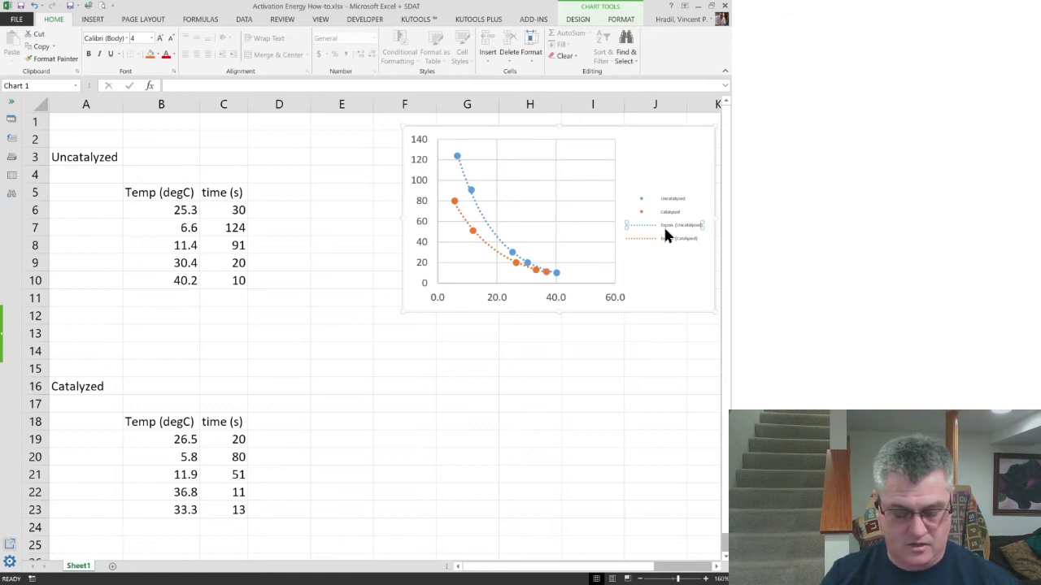
pyautogui.press('Delete')
pyautogui.click(663, 233)
pyautogui.press('Delete')
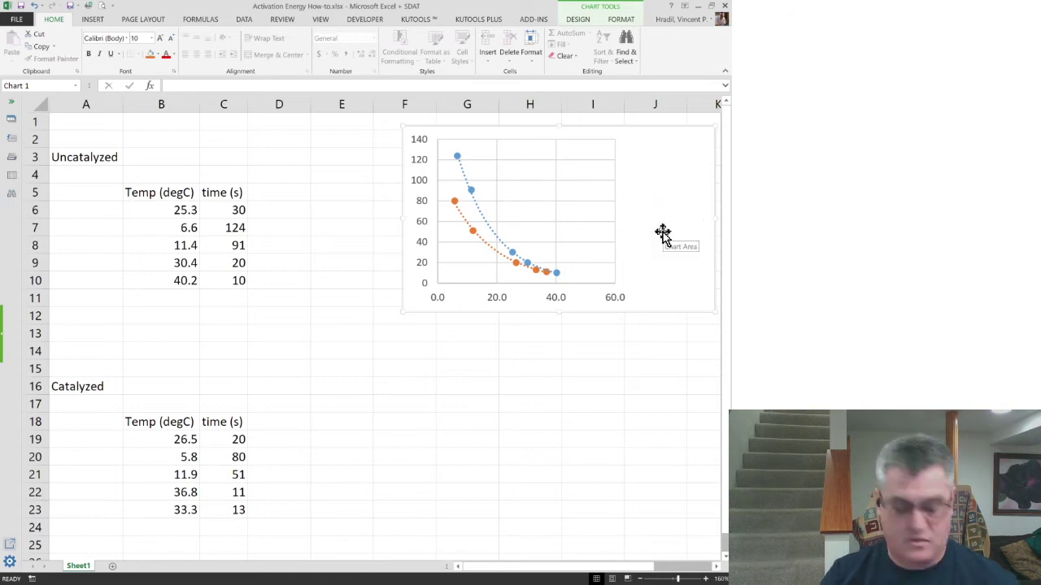
pyautogui.hotkey('ctrl', 'z')
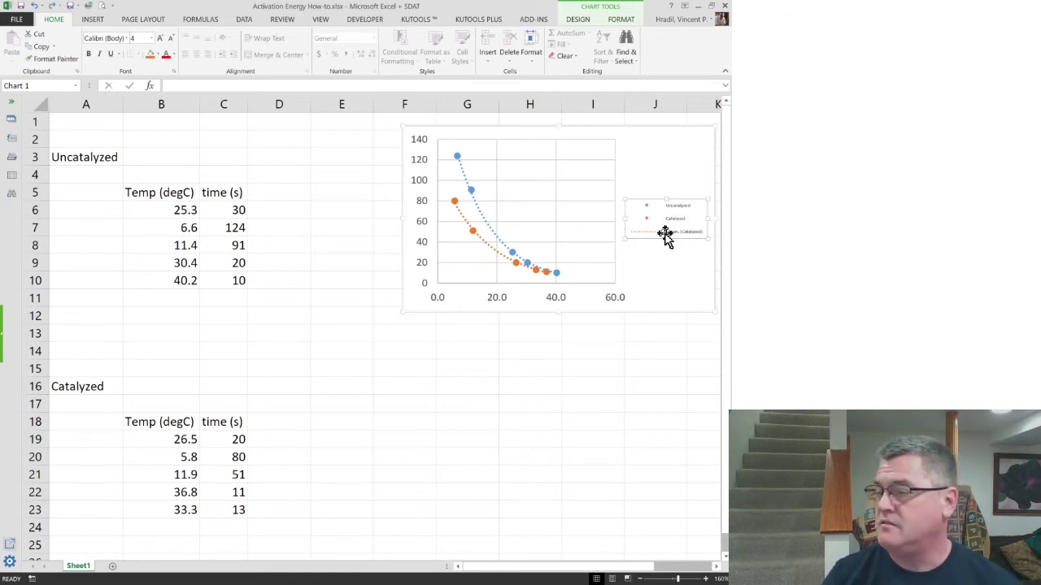
pyautogui.click(666, 231)
pyautogui.press('Delete')
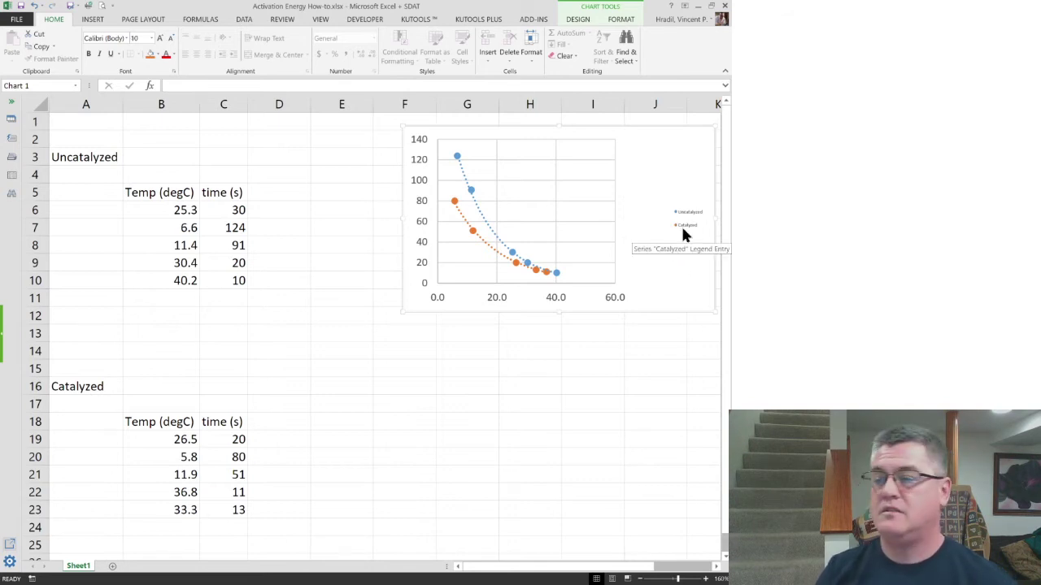
# Step: Delete the chart's legend and widen the plot area to fill nearly the full chart width
pyautogui.click(602, 213)
pyautogui.moveTo(614, 209); pyautogui.dragTo(659, 210)
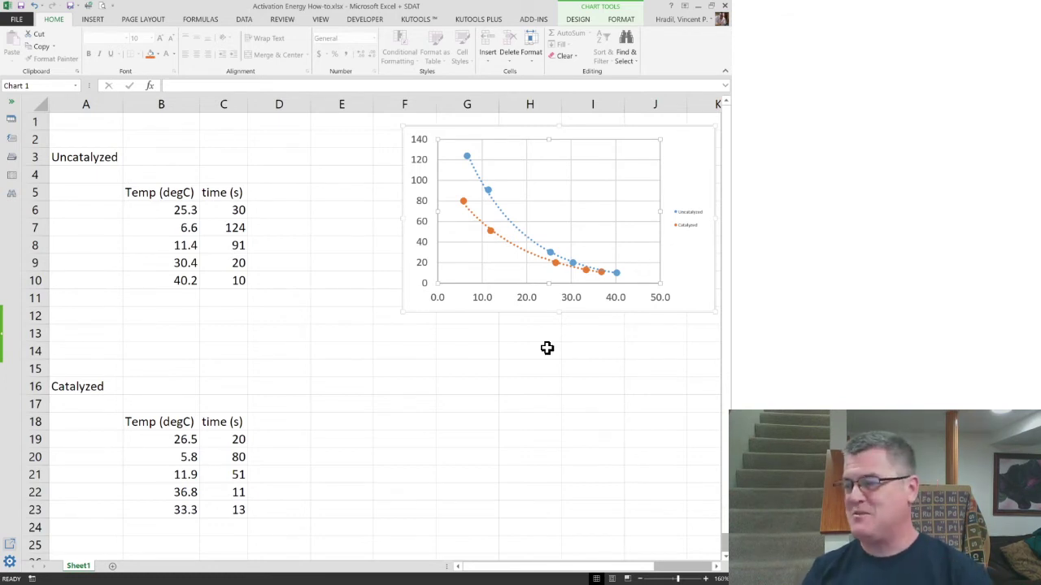
pyautogui.click(684, 214)
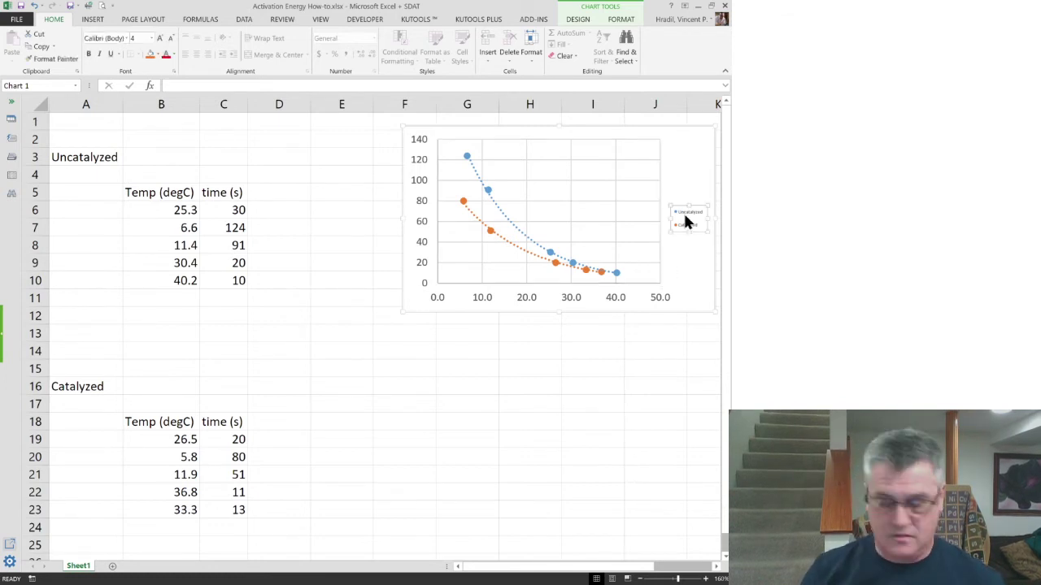
pyautogui.press('Delete')
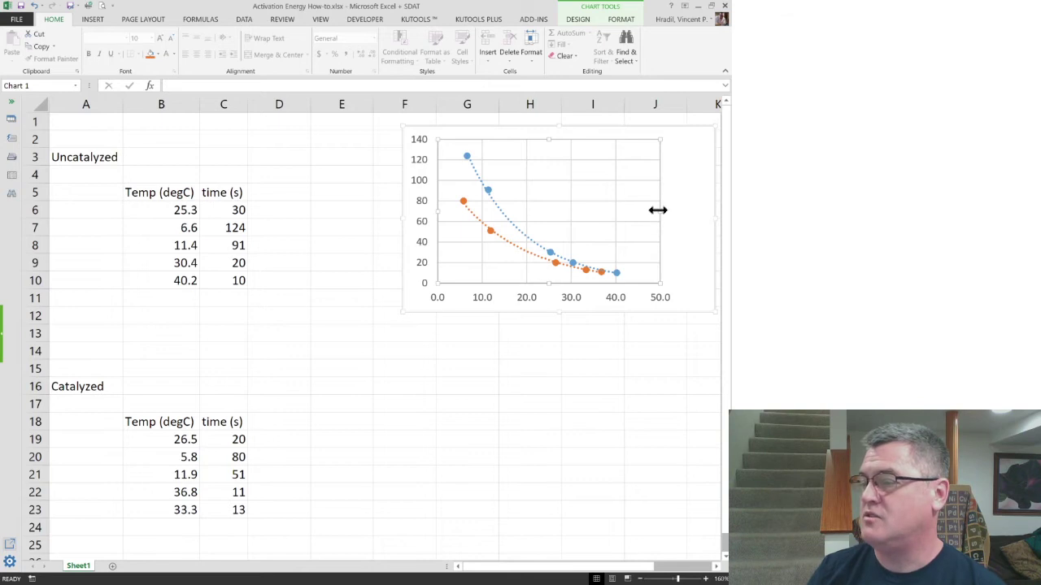
pyautogui.moveTo(657, 209); pyautogui.dragTo(692, 211)
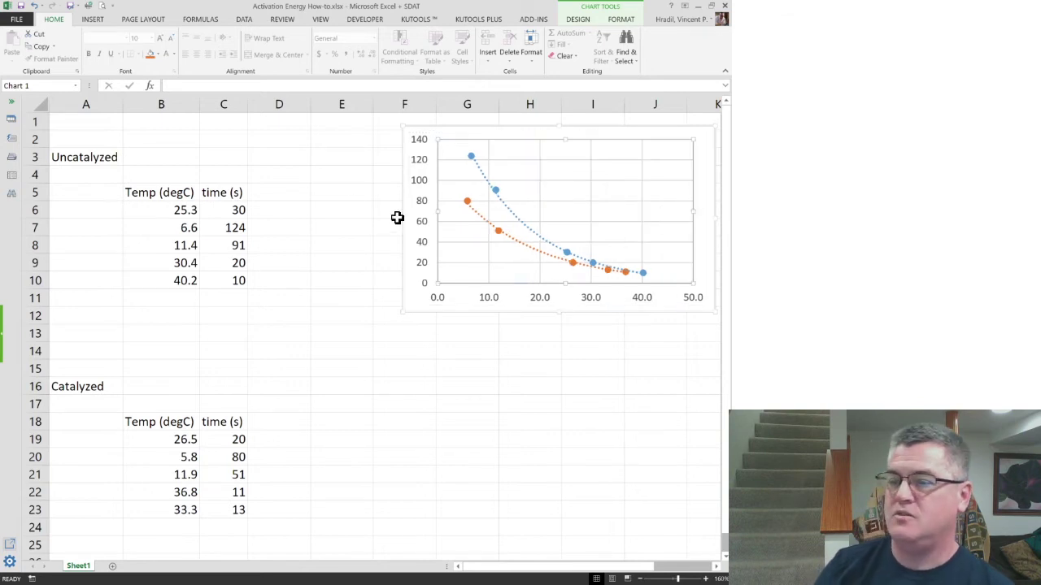
# Step: Enter the heading T (K) in cell E5 and shrink the chart toward its upper-right corner to clear columns F to H
pyautogui.click(315, 195)
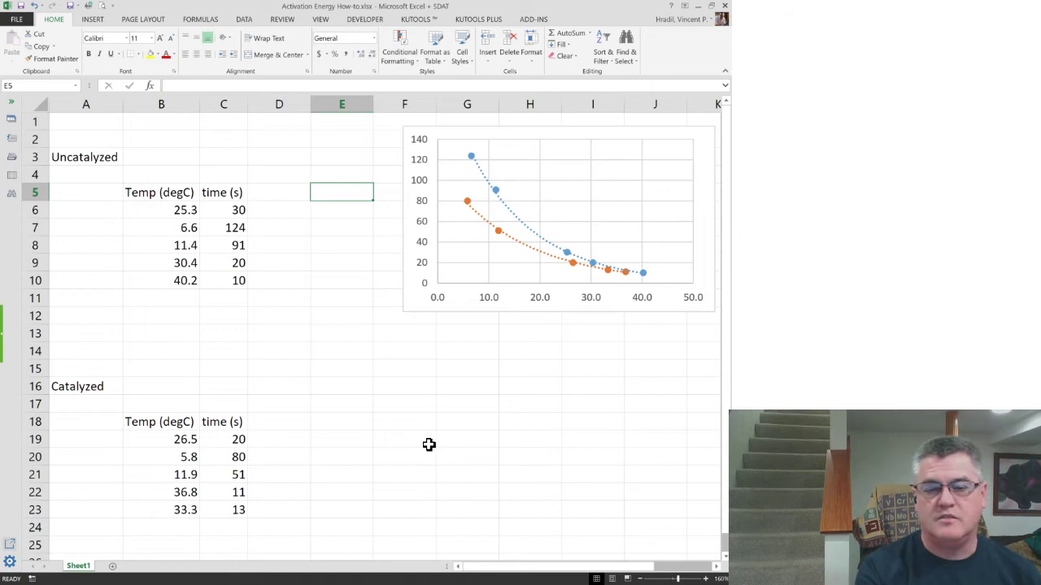
pyautogui.write('T (K')
pyautogui.press('Tab')
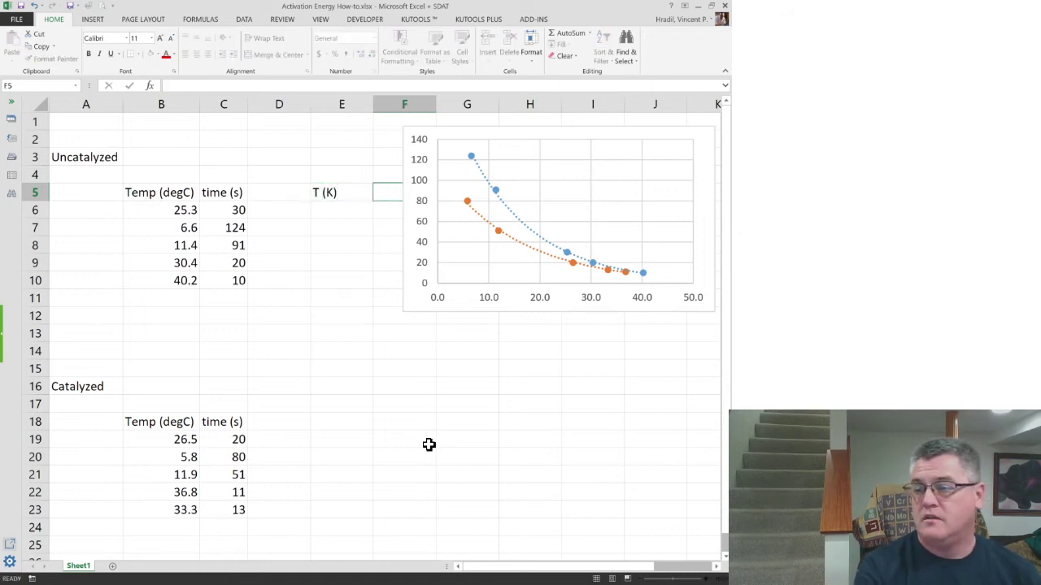
pyautogui.click(405, 310)
pyautogui.moveTo(399, 309); pyautogui.dragTo(562, 220)
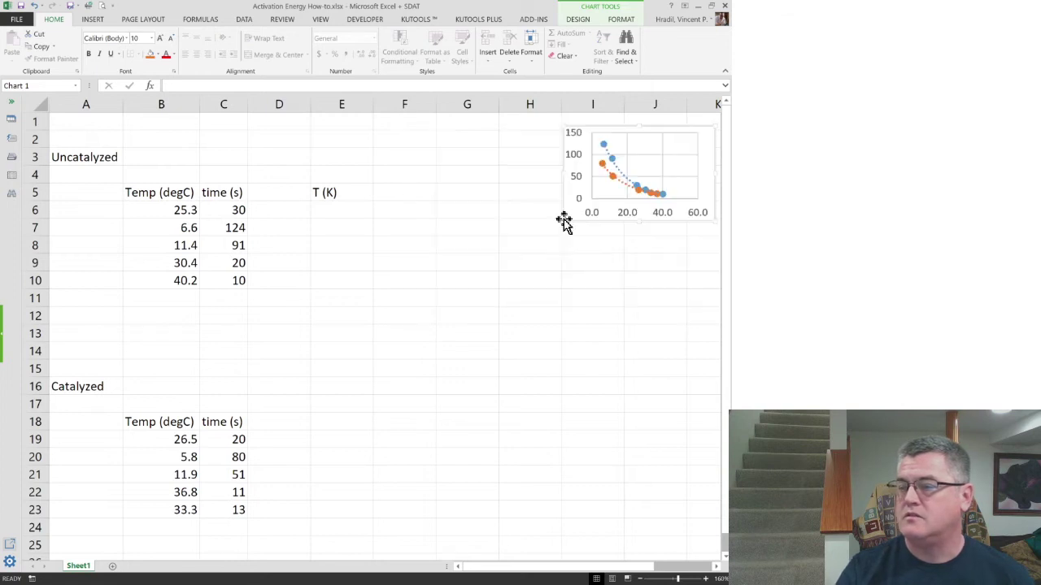
# Step: Enter the headings 1/T (K-1) in cell G5 and ln(t) in cell H5
pyautogui.click(396, 197)
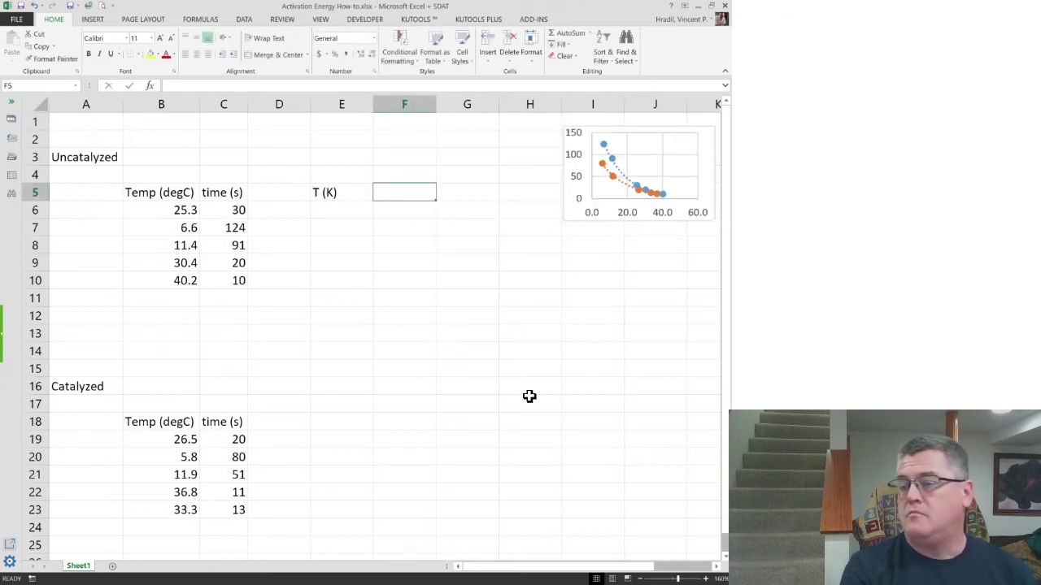
pyautogui.press('Right')
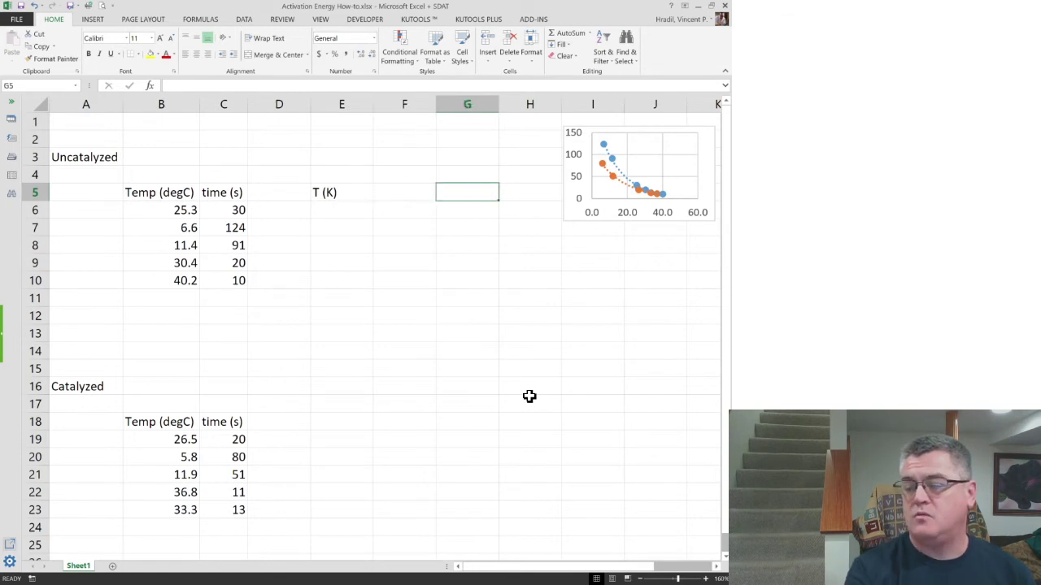
pyautogui.write('1/T (')
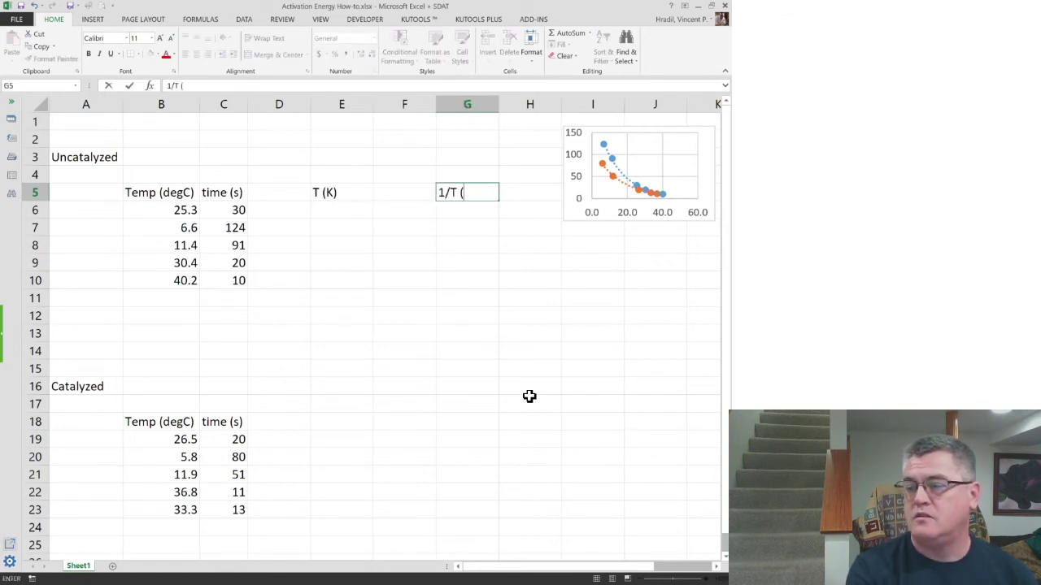
pyautogui.write('K-1)')
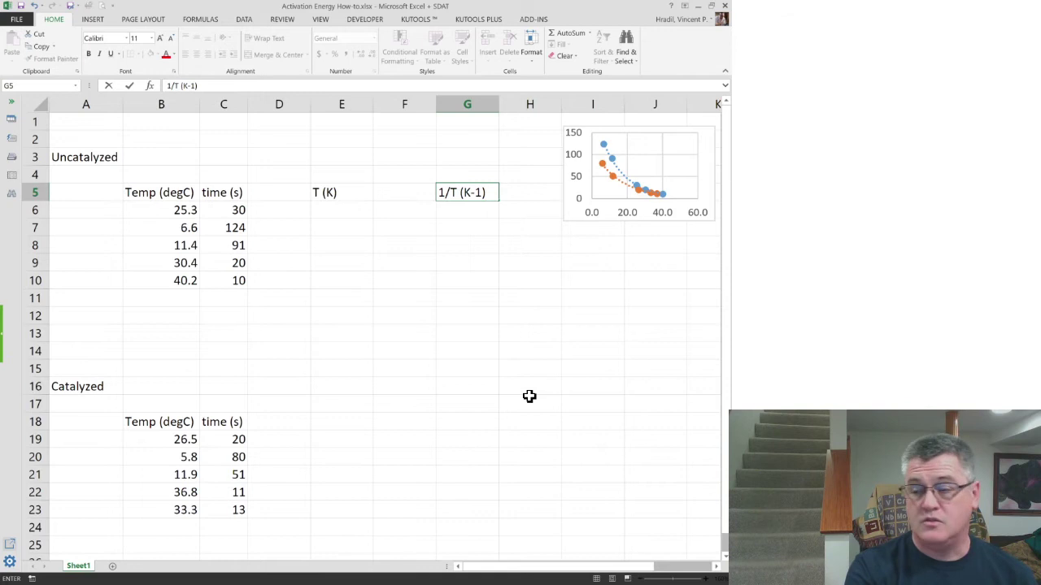
pyautogui.press('Right')
pyautogui.write('ln(k')
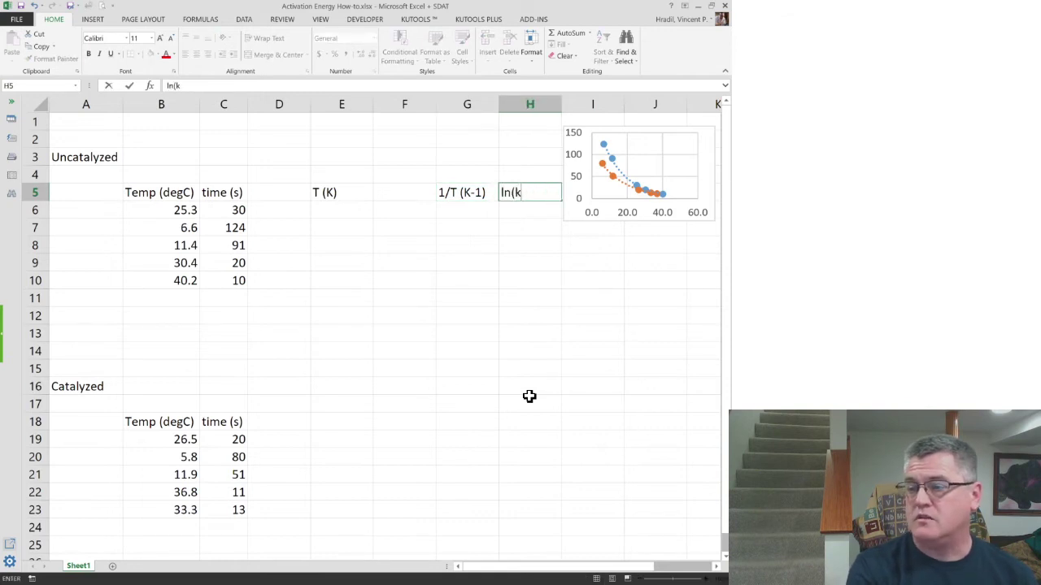
pyautogui.press('BackSpace')
pyautogui.write('t)')
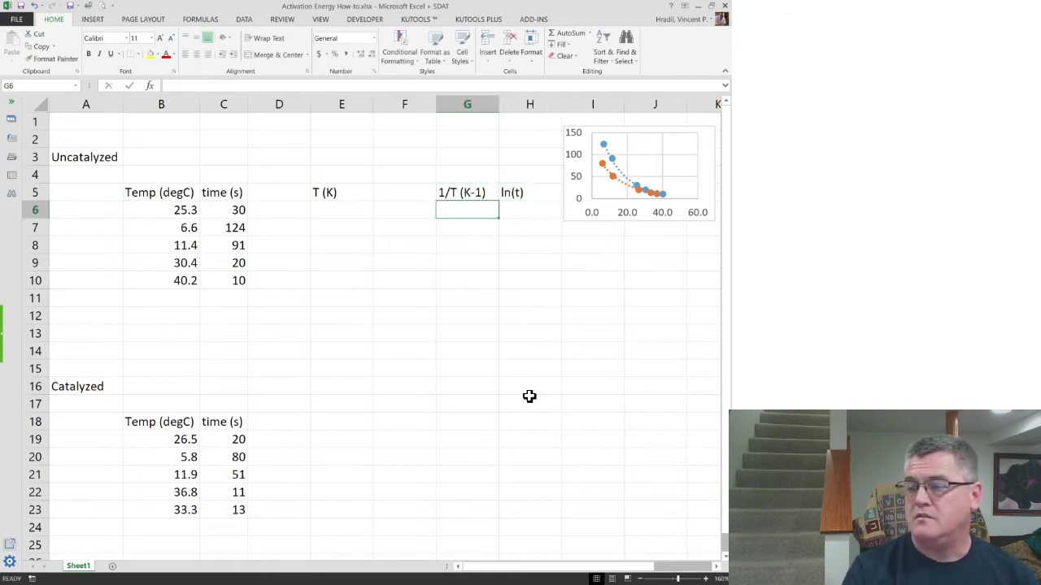
pyautogui.press('Return')
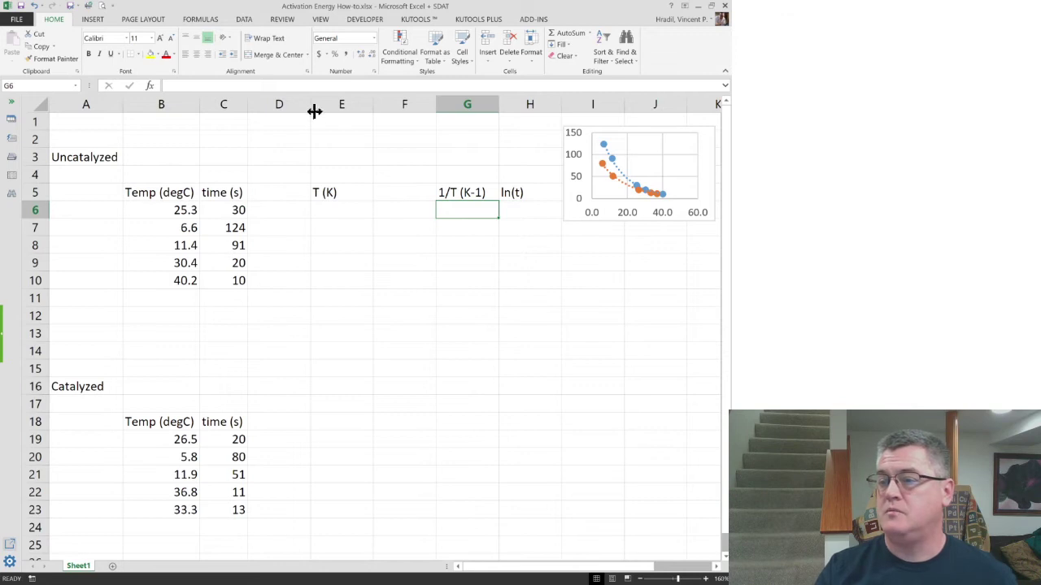
# Step: Narrow the empty spacer columns D and F, and enlarge the chart from its lower-right corner
pyautogui.moveTo(311, 108); pyautogui.dragTo(276, 107)
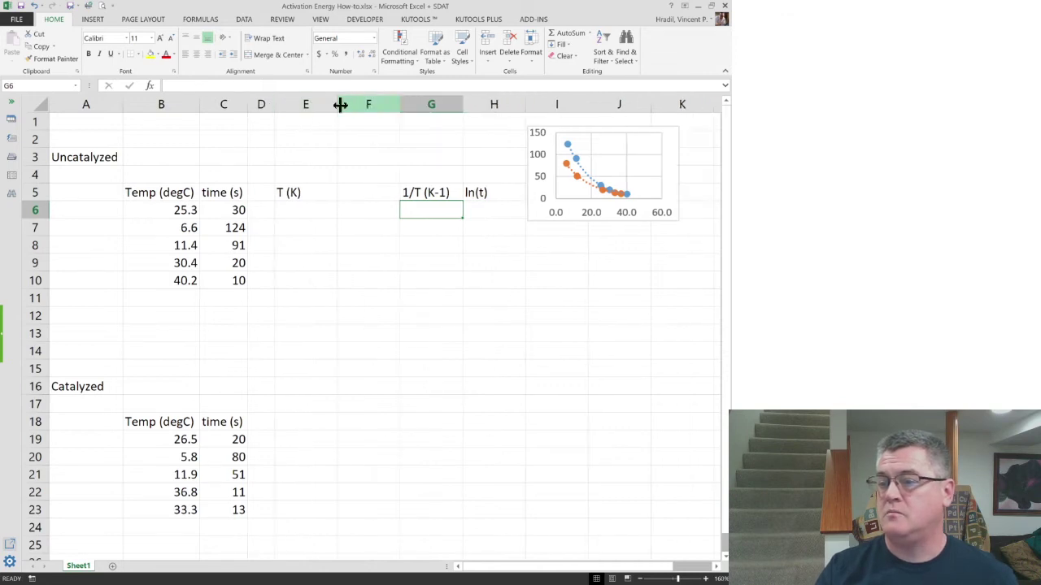
pyautogui.moveTo(397, 105); pyautogui.dragTo(360, 107)
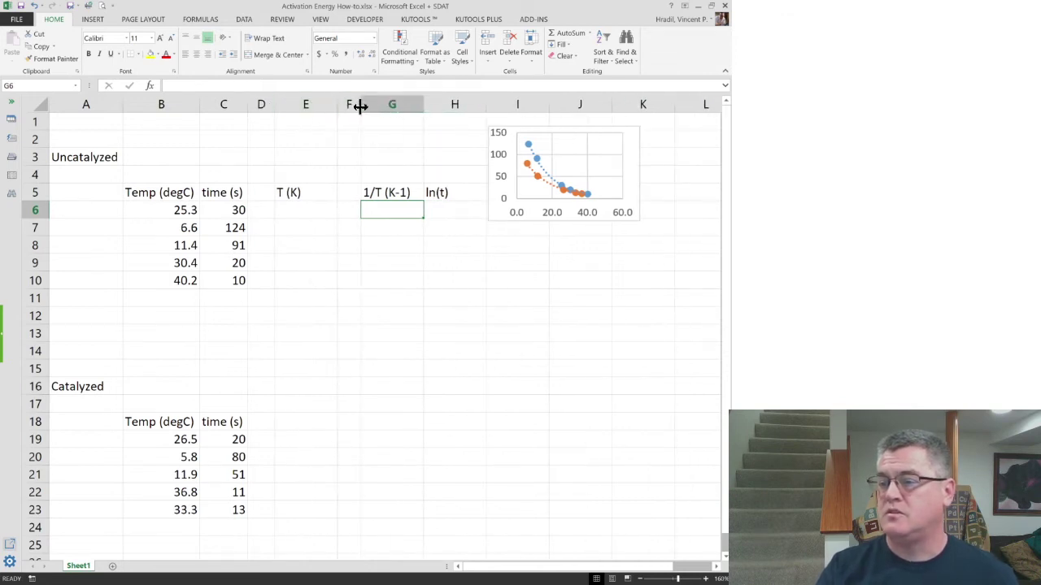
pyautogui.click(632, 190)
pyautogui.moveTo(640, 220); pyautogui.dragTo(697, 245)
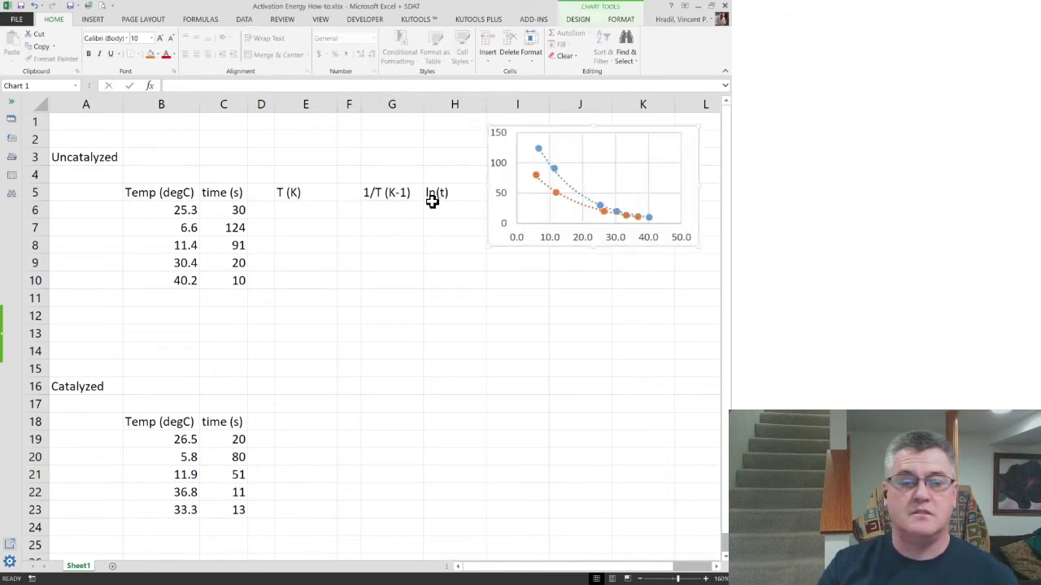
# Step: Convert the first uncatalyzed temperature to kelvin in cell E6 with the formula =B6+273.15
pyautogui.click(307, 210)
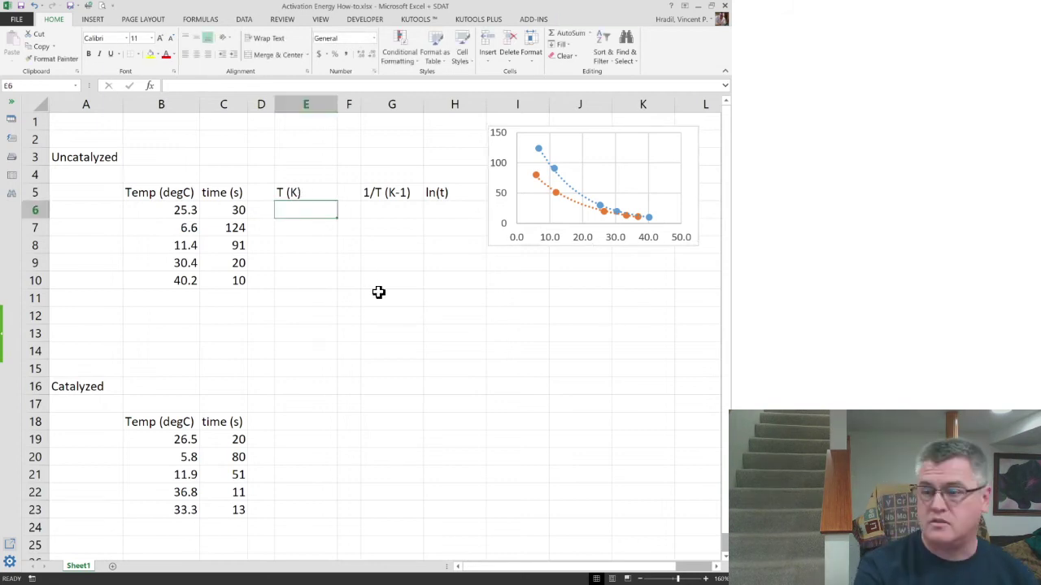
pyautogui.write('=')
pyautogui.press('Left')
pyautogui.press('Left')
pyautogui.press('Left')
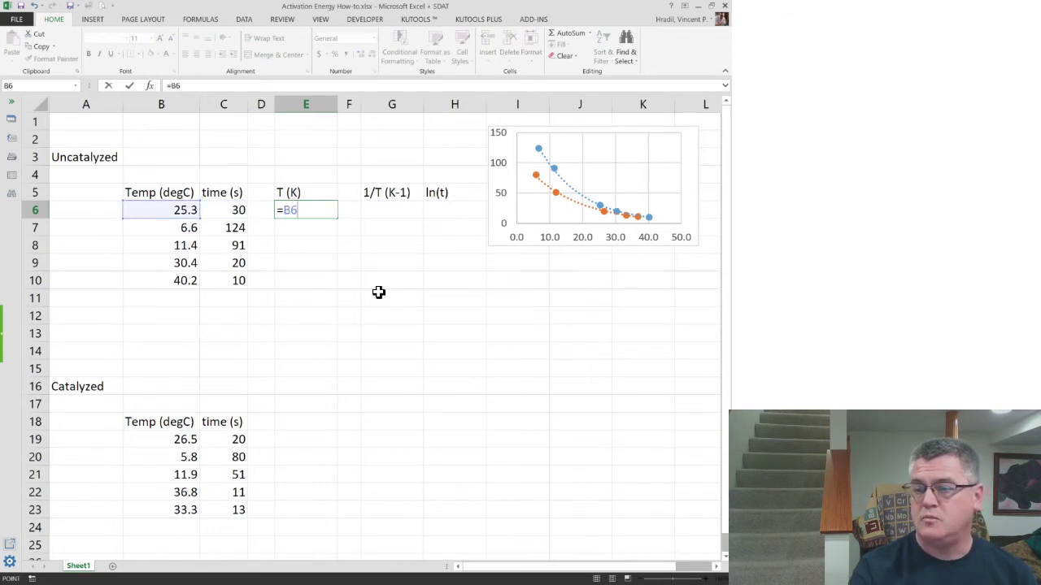
pyautogui.write('+')
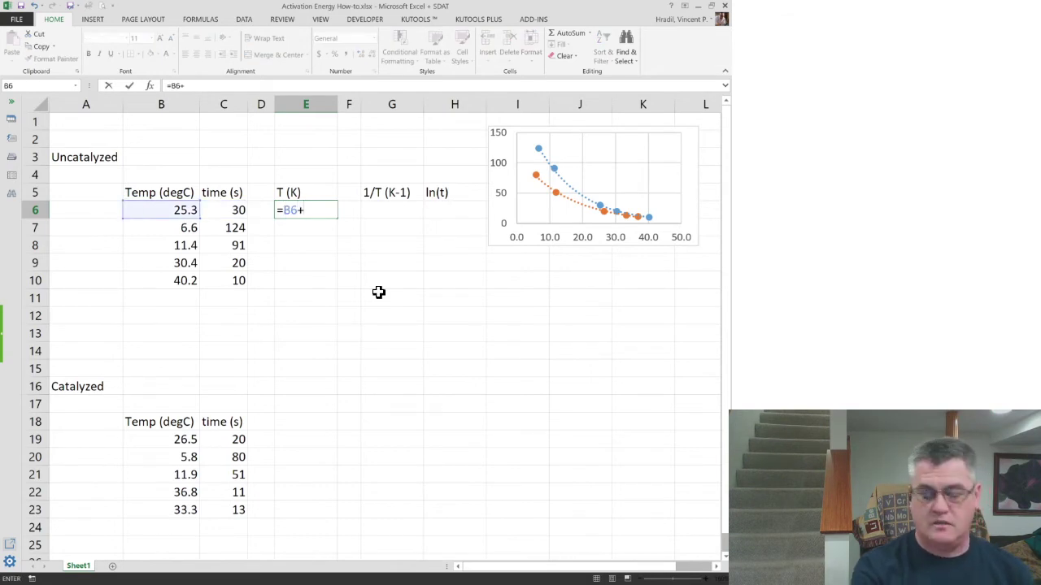
pyautogui.write('273')
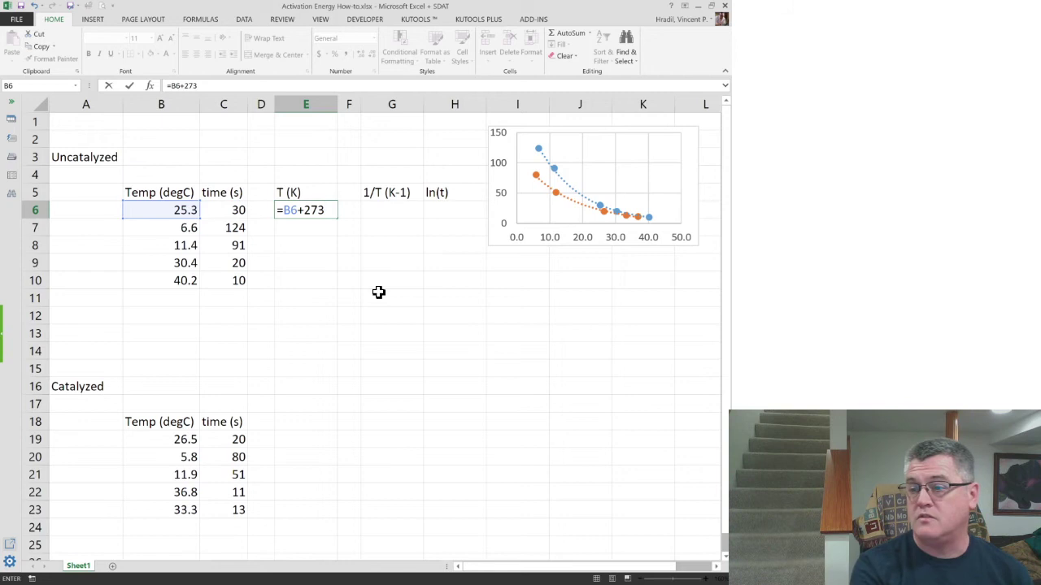
pyautogui.write('.156')
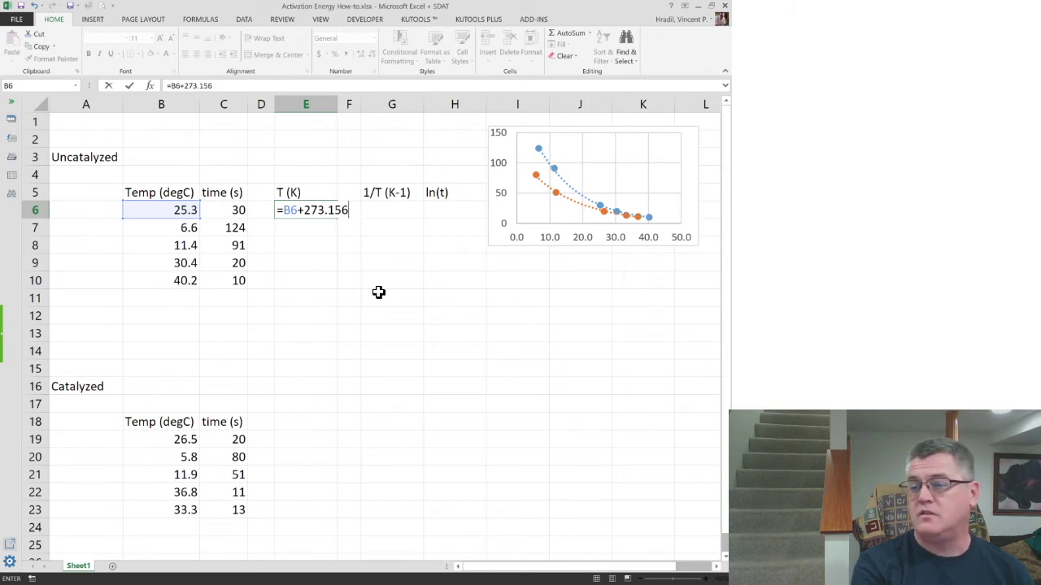
pyautogui.press('Return')
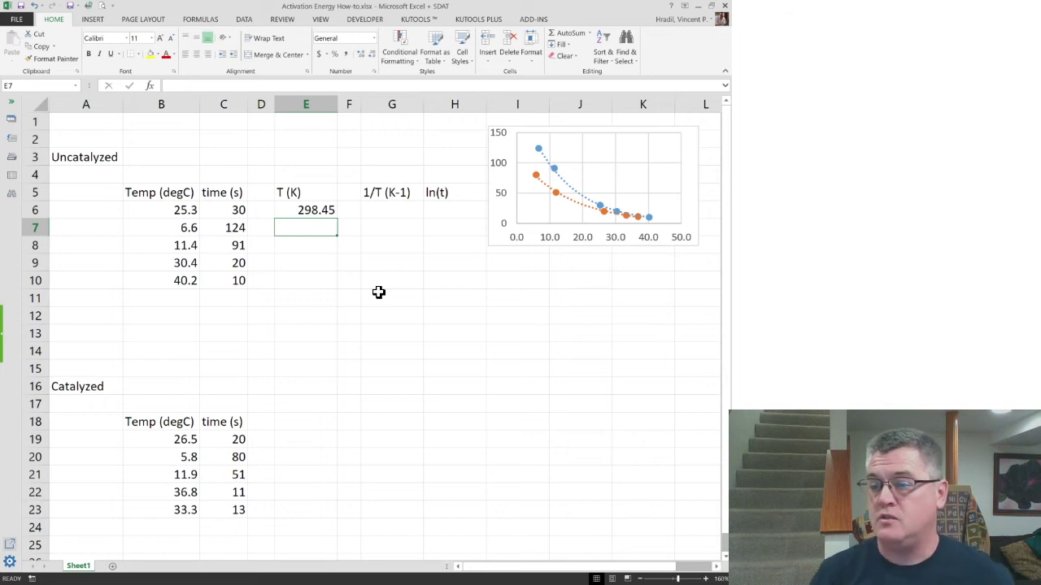
# Step: Calculate the reciprocal of the first kelvin temperature in cell G6 with the formula =1/E6
pyautogui.click(230, 210)
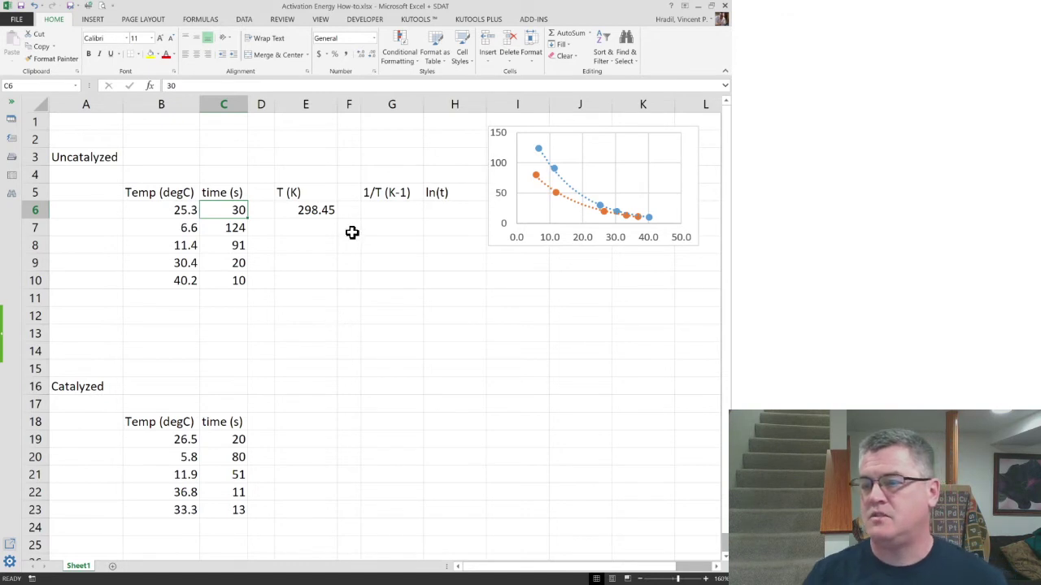
pyautogui.click(397, 214)
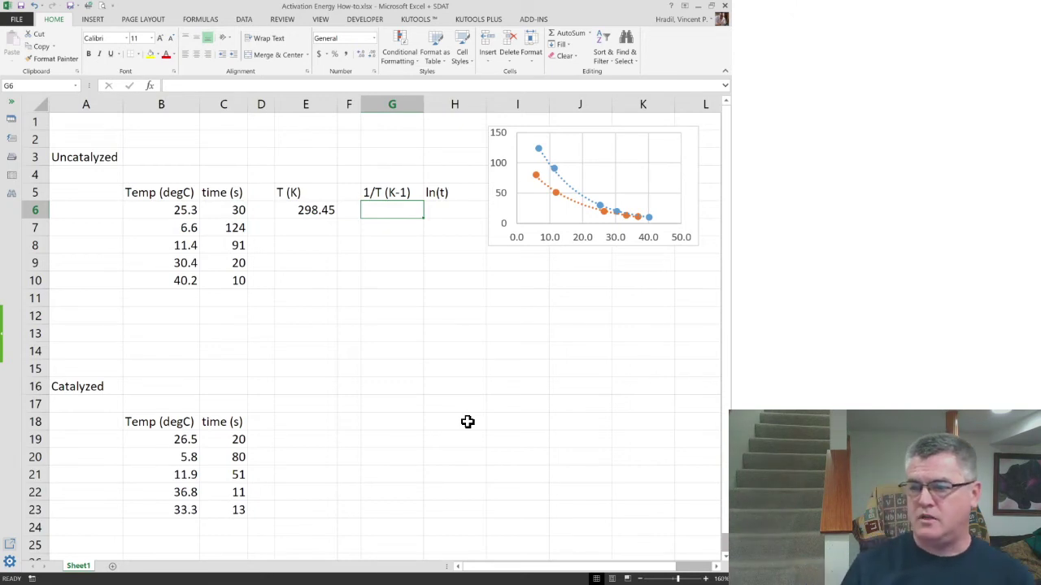
pyautogui.write('=')
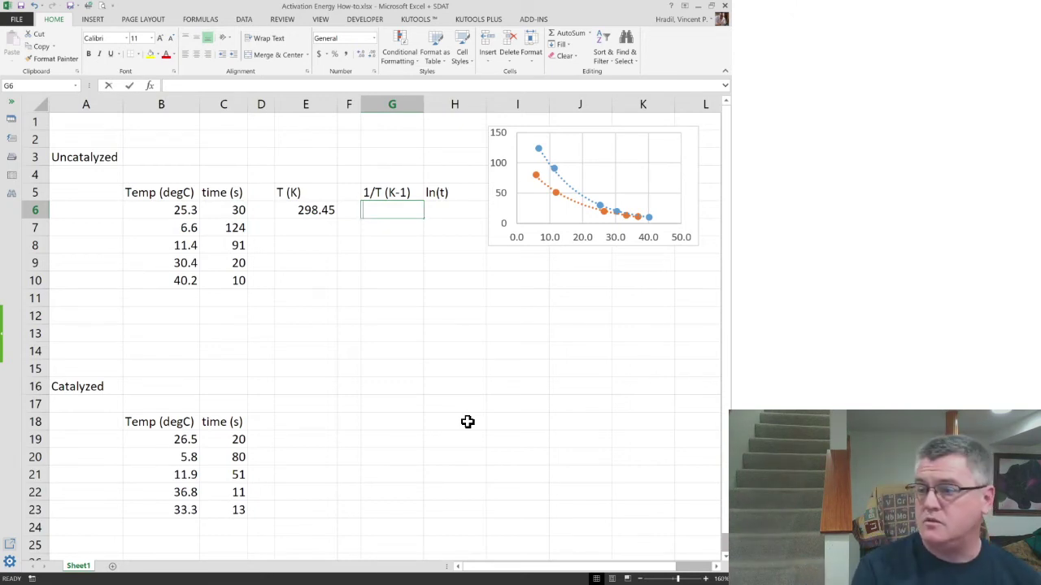
pyautogui.write('1')
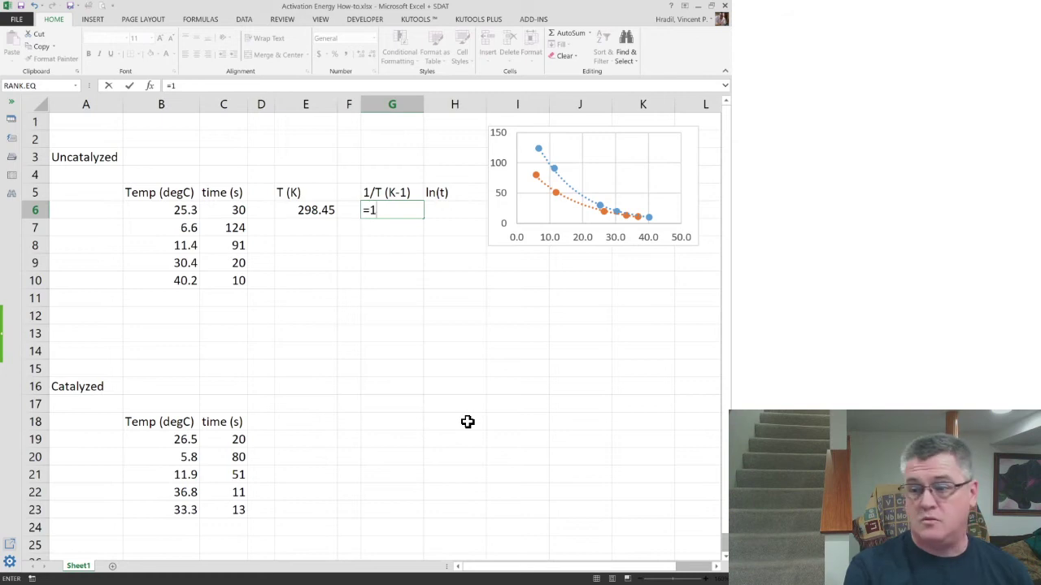
pyautogui.write('/')
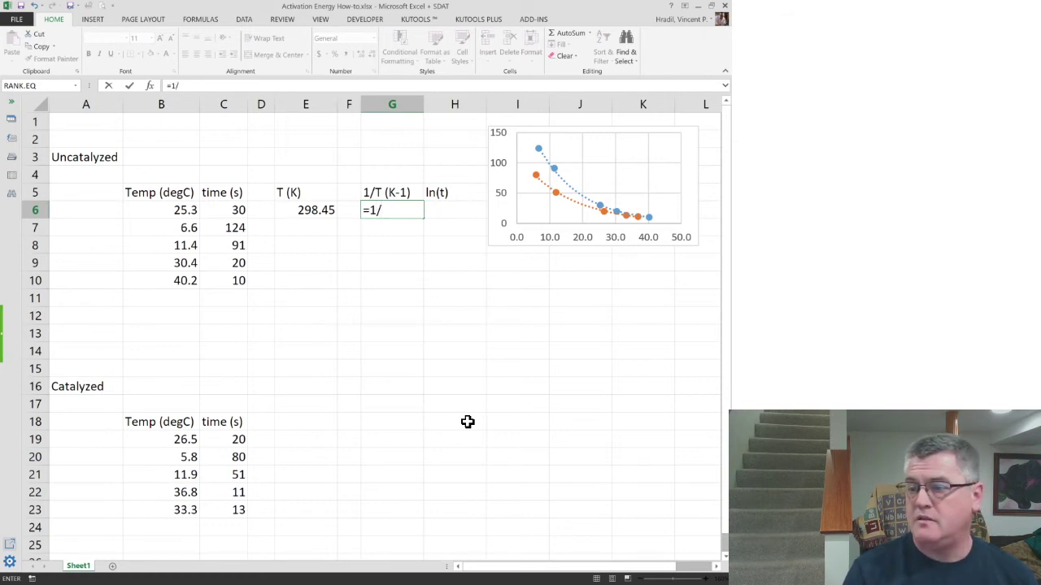
pyautogui.press('Left')
pyautogui.press('Left')
pyautogui.press('Return')
pyautogui.press('Right')
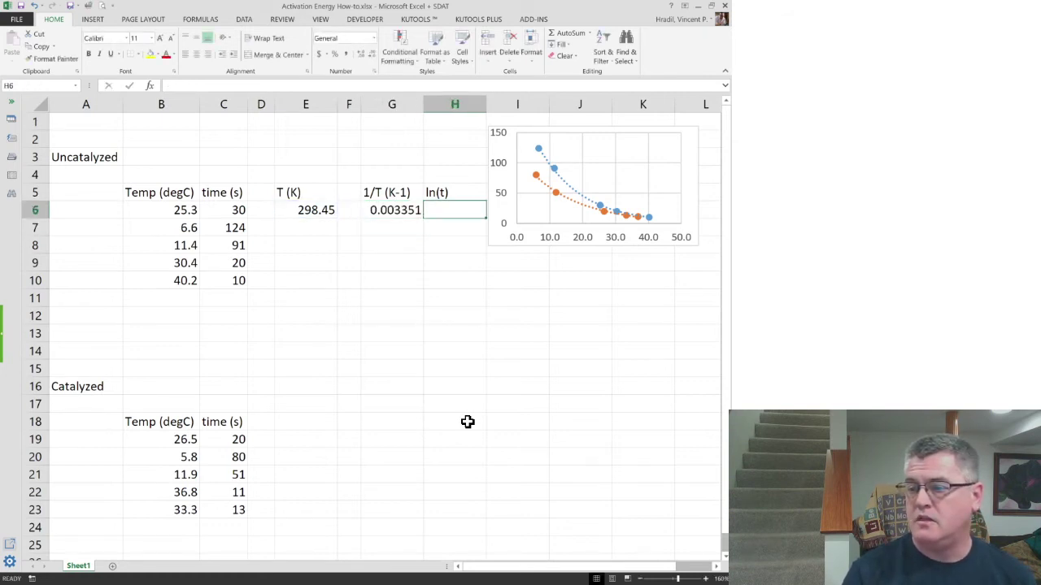
# Step: Calculate the natural logarithm of the first uncatalyzed time in cell H6 with the formula =ln(C6)
pyautogui.write('=ln(')
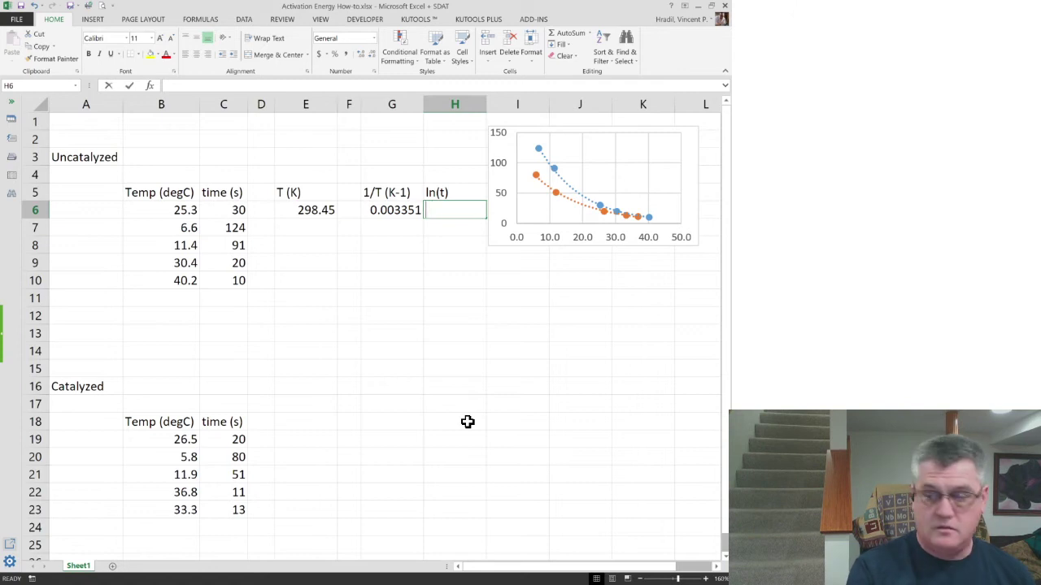
pyautogui.press('Left')
pyautogui.press('Left')
pyautogui.press('Left')
pyautogui.press('Left')
pyautogui.press('Left')
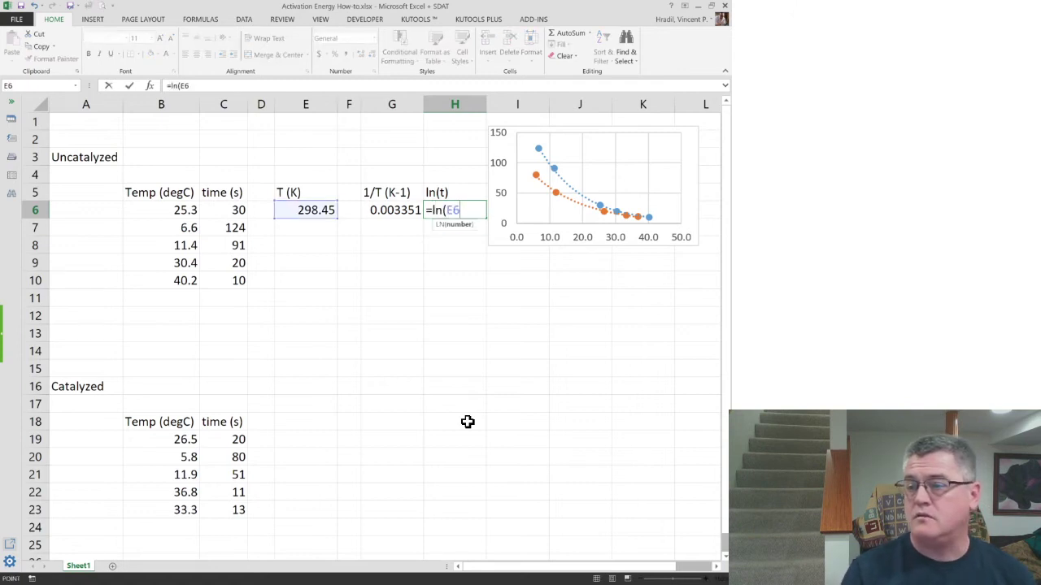
pyautogui.write(')')
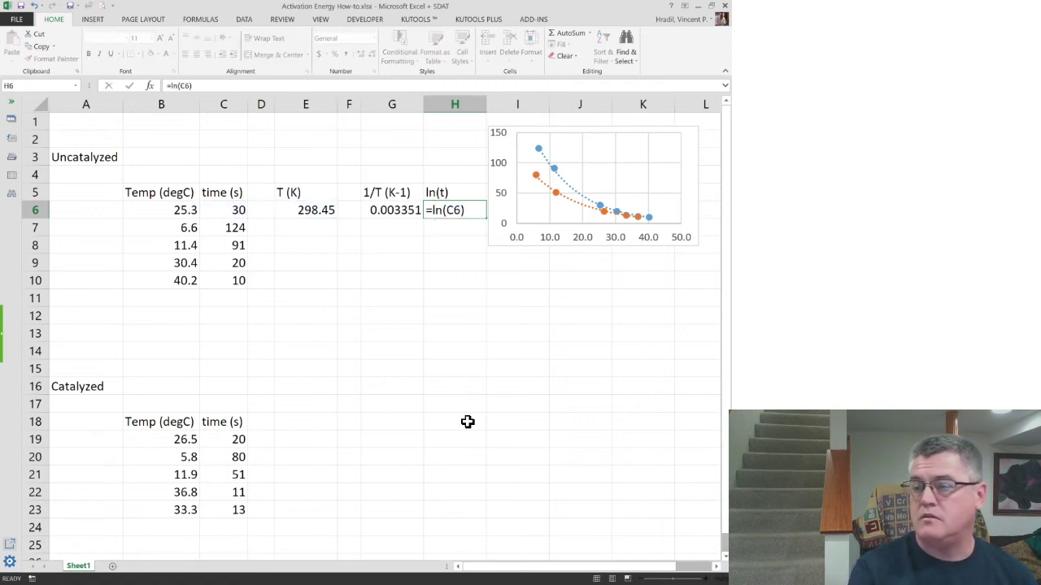
pyautogui.press('Return')
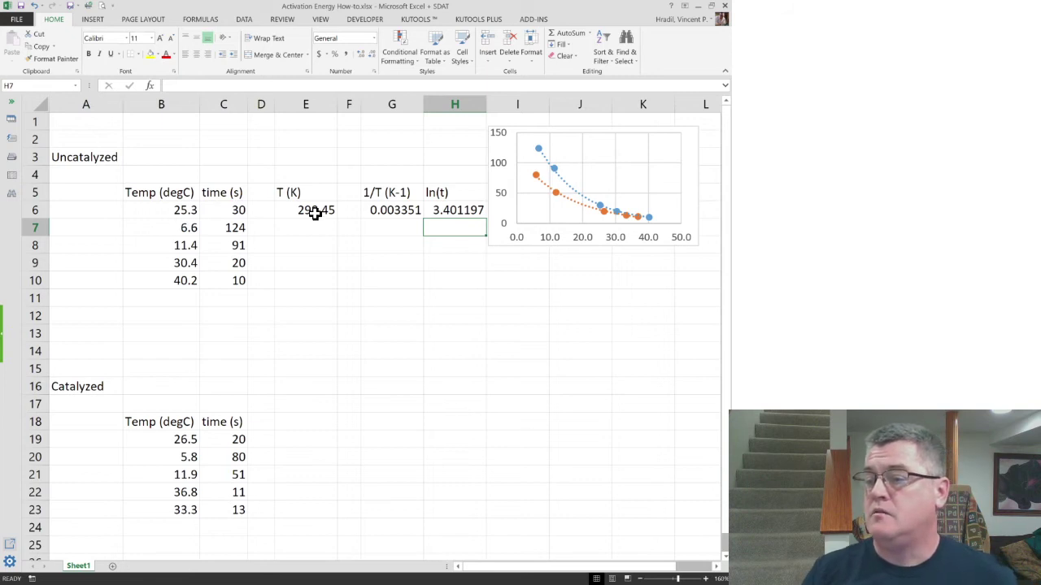
# Step: Fill the formulas in E6:H6 down through row 10, and copy the block E5:H10 to the catalyzed table starting at E18
pyautogui.moveTo(316, 211); pyautogui.dragTo(479, 281)
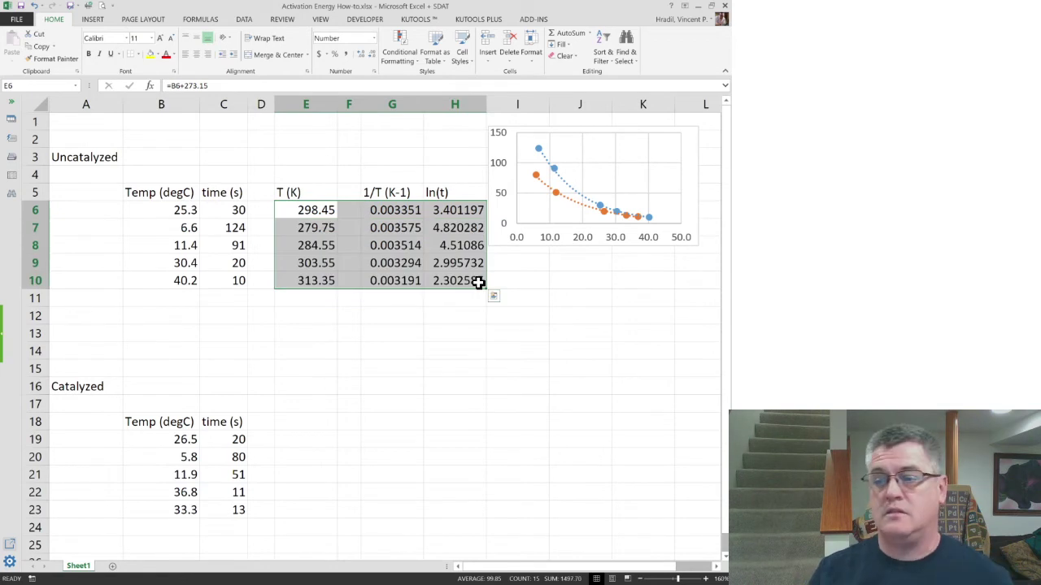
pyautogui.click(298, 192)
pyautogui.moveTo(298, 191); pyautogui.dragTo(450, 279)
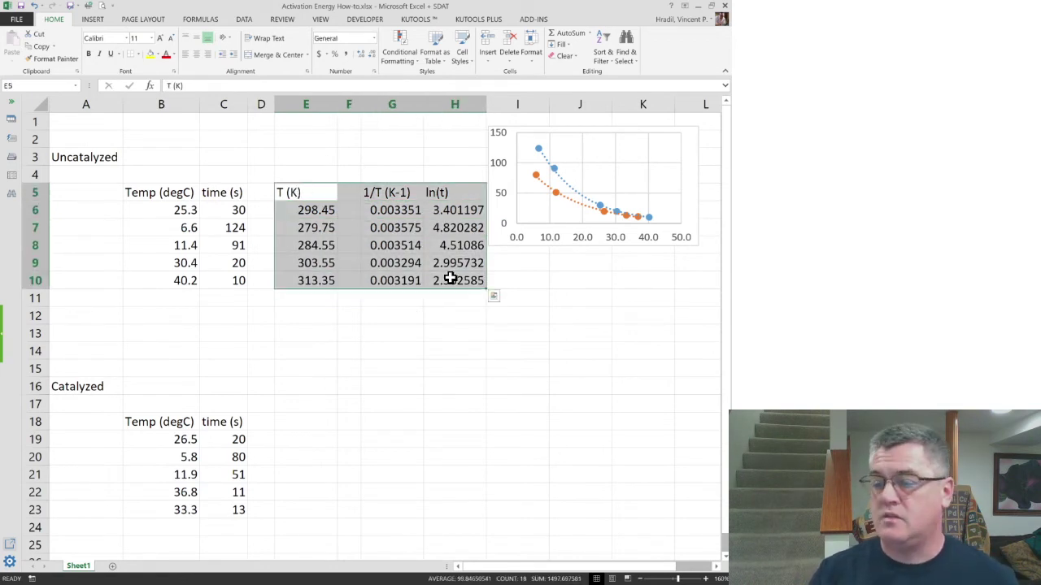
pyautogui.hotkey('ctrl', 'c')
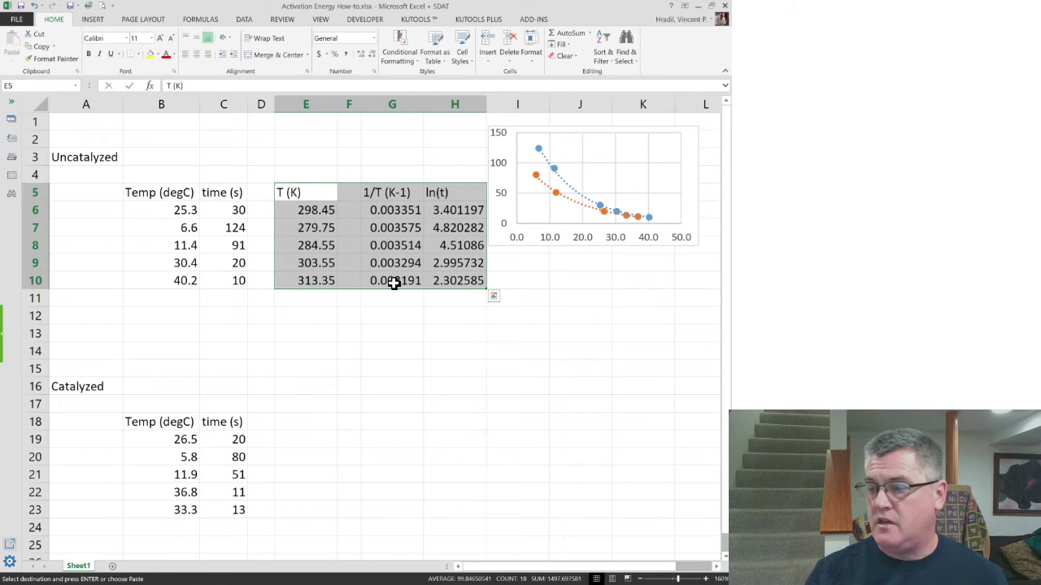
pyautogui.click(302, 421)
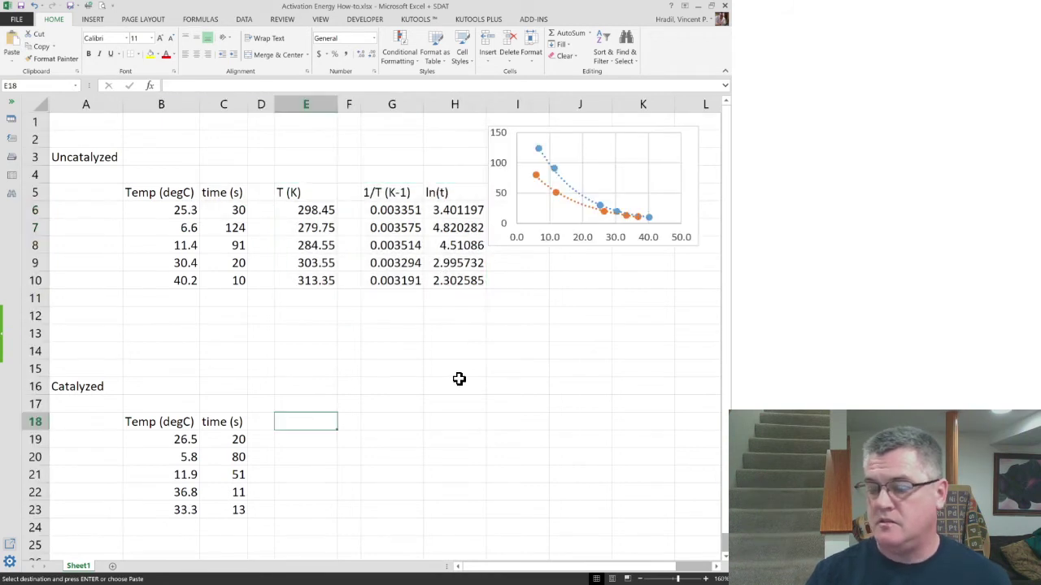
pyautogui.hotkey('ctrl', 'v')
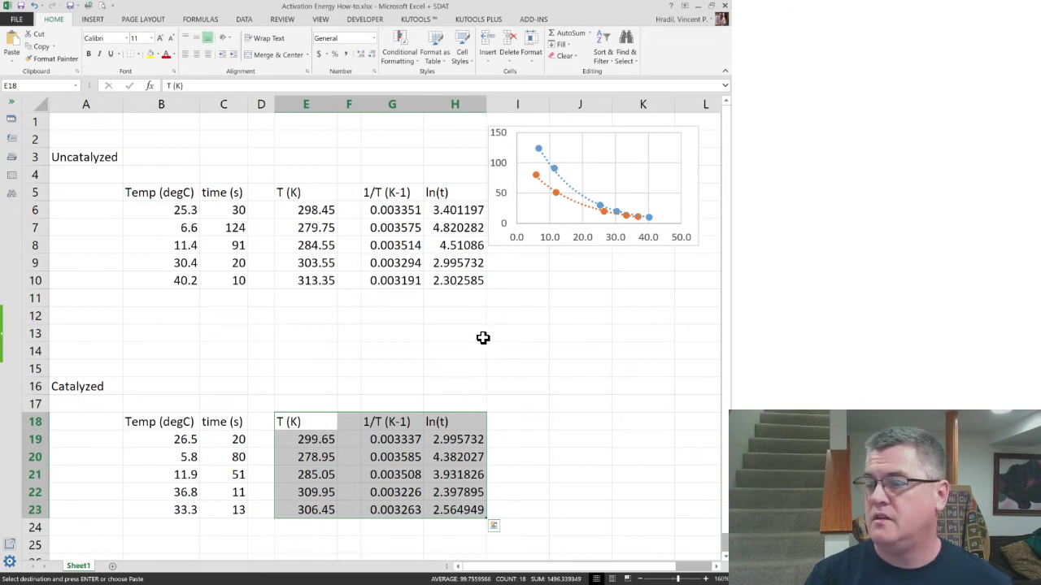
# Step: Insert a scatter chart of the uncatalyzed ln(t) against 1/T, and shrink it from its upper-left corner to begin at column G
pyautogui.click(377, 192)
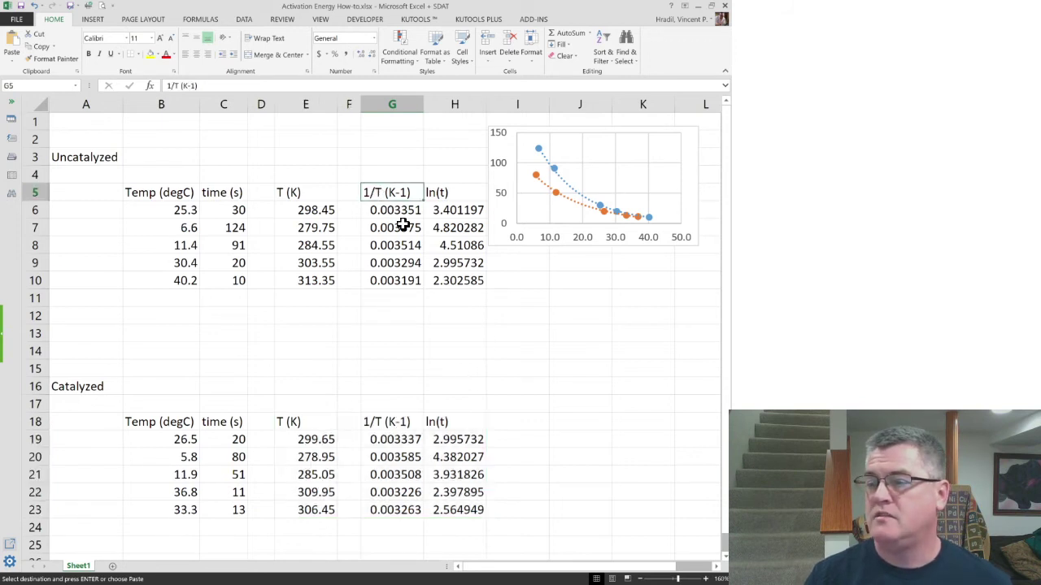
pyautogui.click(92, 20)
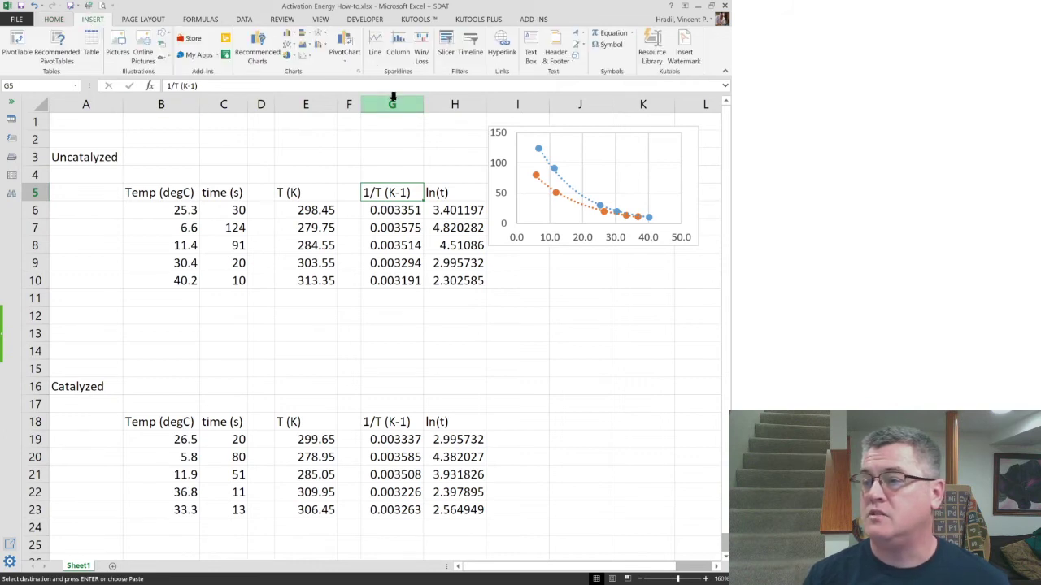
pyautogui.click(302, 64)
pyautogui.click(314, 92)
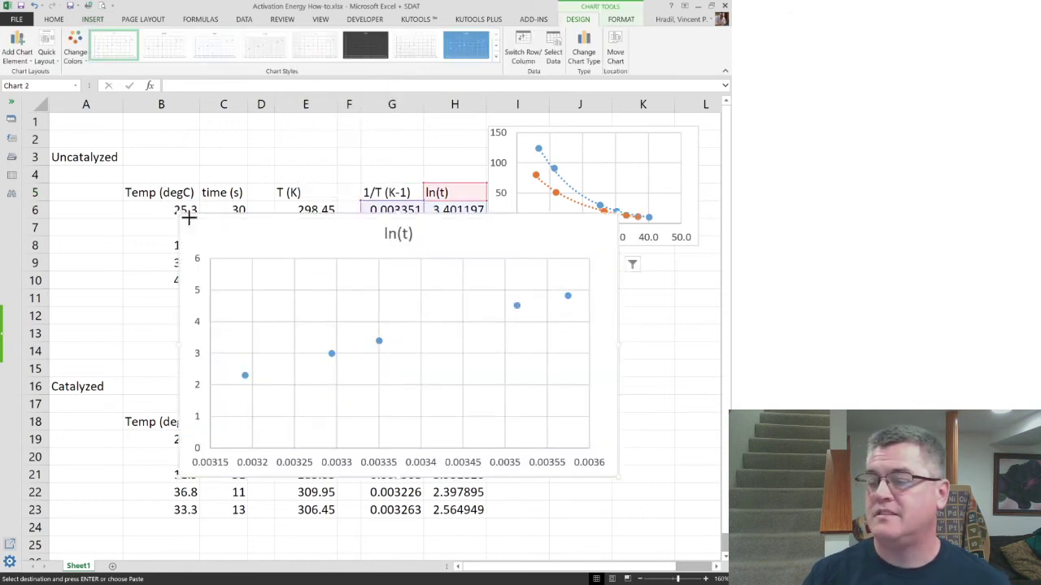
pyautogui.moveTo(180, 216); pyautogui.dragTo(368, 275)
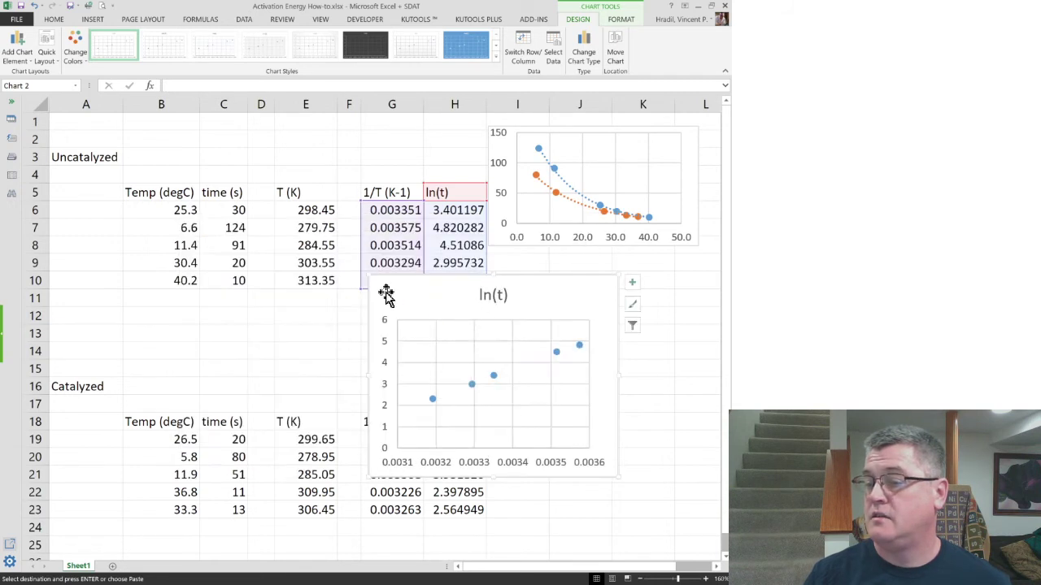
# Step: Remove the title of the ln(t) chart, and enlarge the chart and place it over columns B to G in rows 2 to 15
pyautogui.click(481, 296)
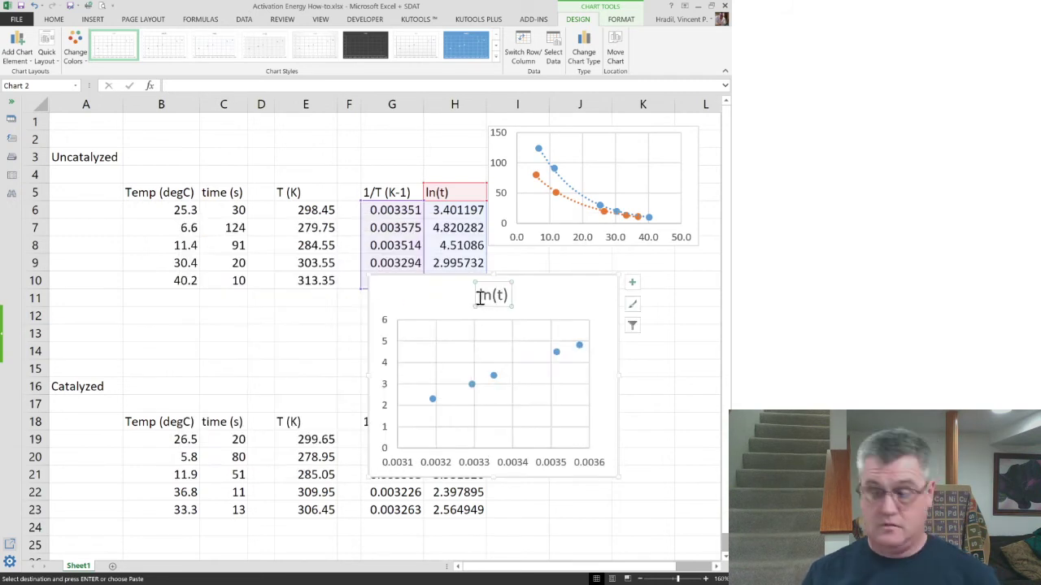
pyautogui.press('Delete')
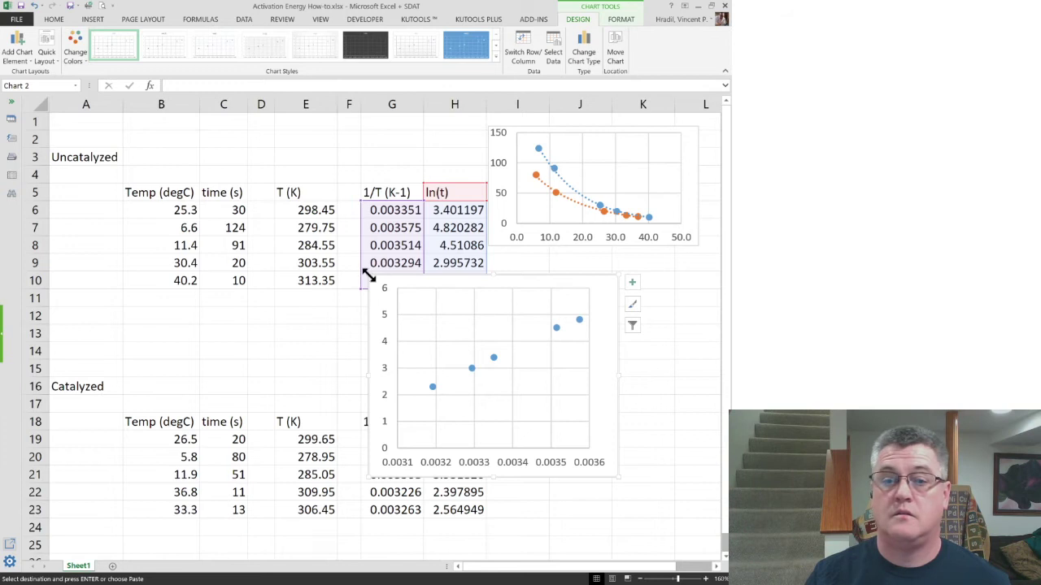
pyautogui.moveTo(367, 274); pyautogui.dragTo(299, 244)
pyautogui.moveTo(521, 256)
pyautogui.mouseDown()
pyautogui.moveTo(544, 109)
pyautogui.moveTo(566, 131)
pyautogui.moveTo(516, 304)
pyautogui.moveTo(511, 149)
pyautogui.moveTo(523, 133)
pyautogui.mouseUp()
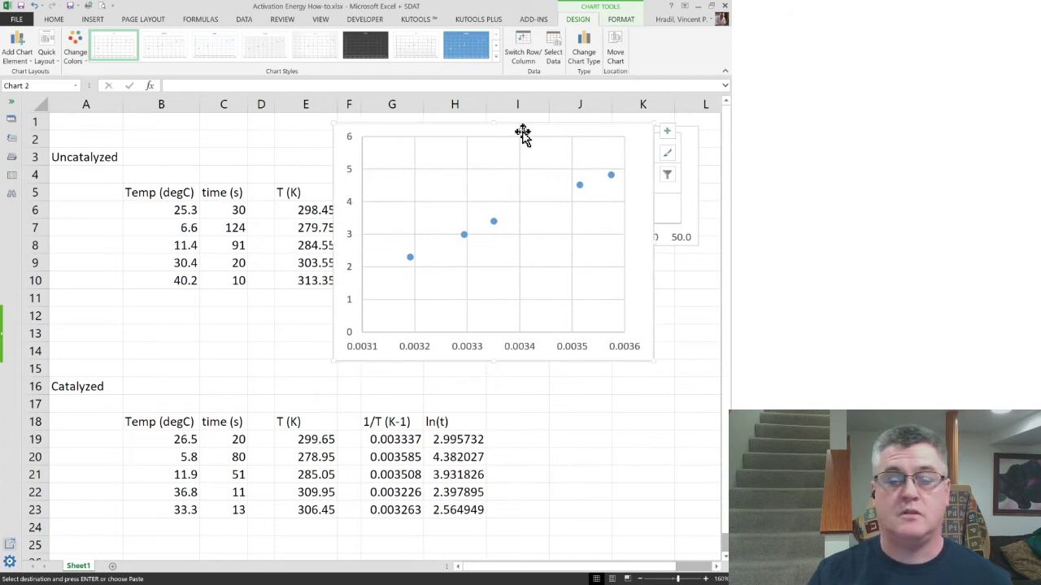
pyautogui.moveTo(523, 133); pyautogui.dragTo(298, 144)
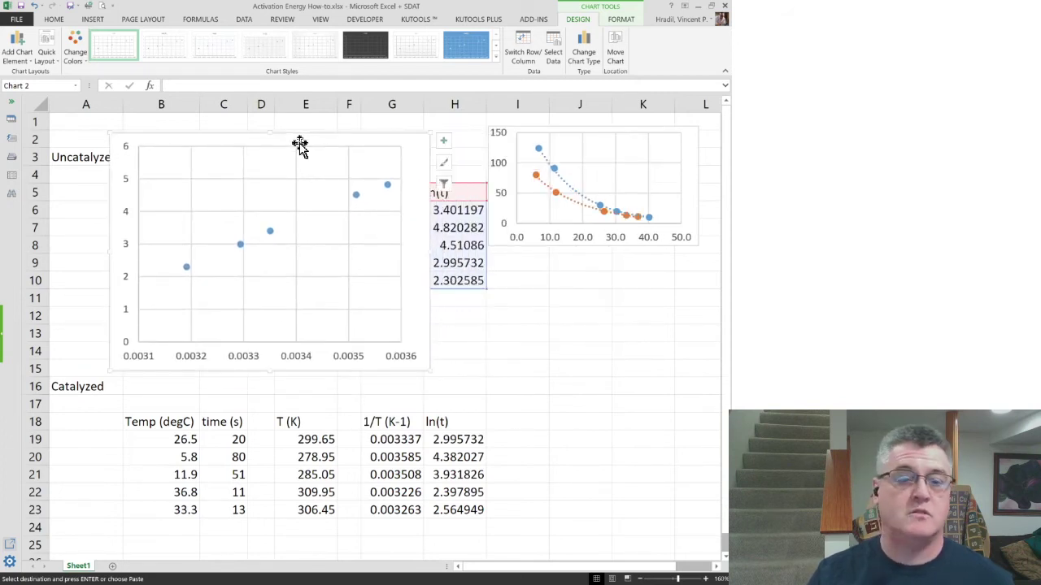
# Step: Add a linear trendline with its equation and R-squared value to the ln(t) series, and place the label above the line
pyautogui.rightClick(270, 236)
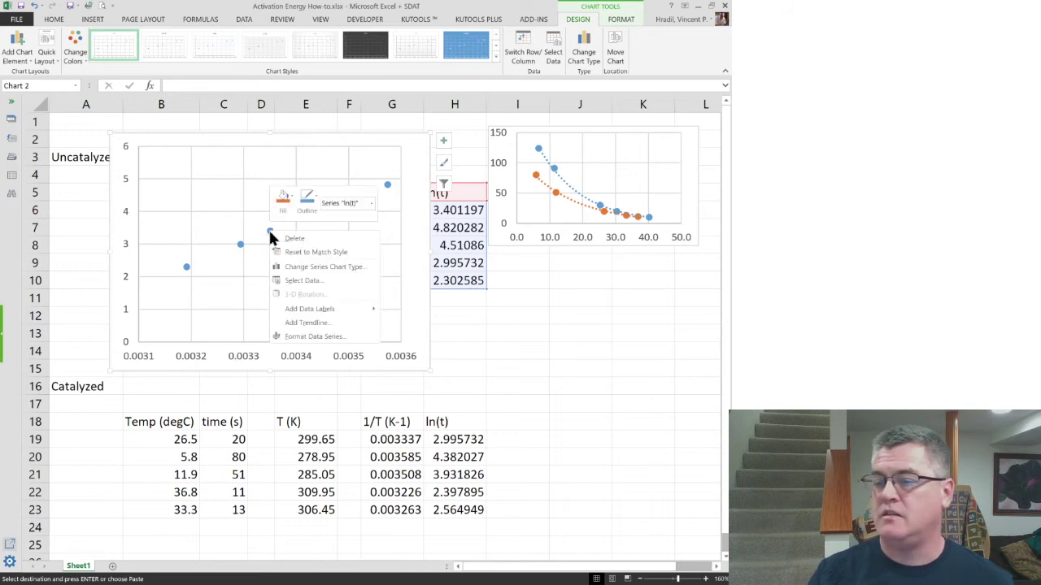
pyautogui.click(323, 327)
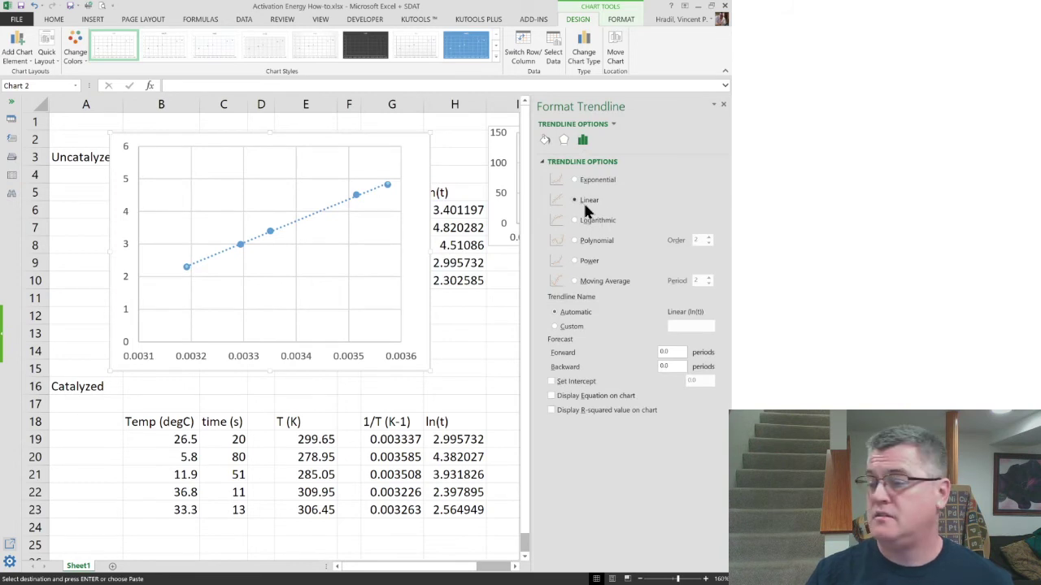
pyautogui.click(551, 396)
pyautogui.click(553, 411)
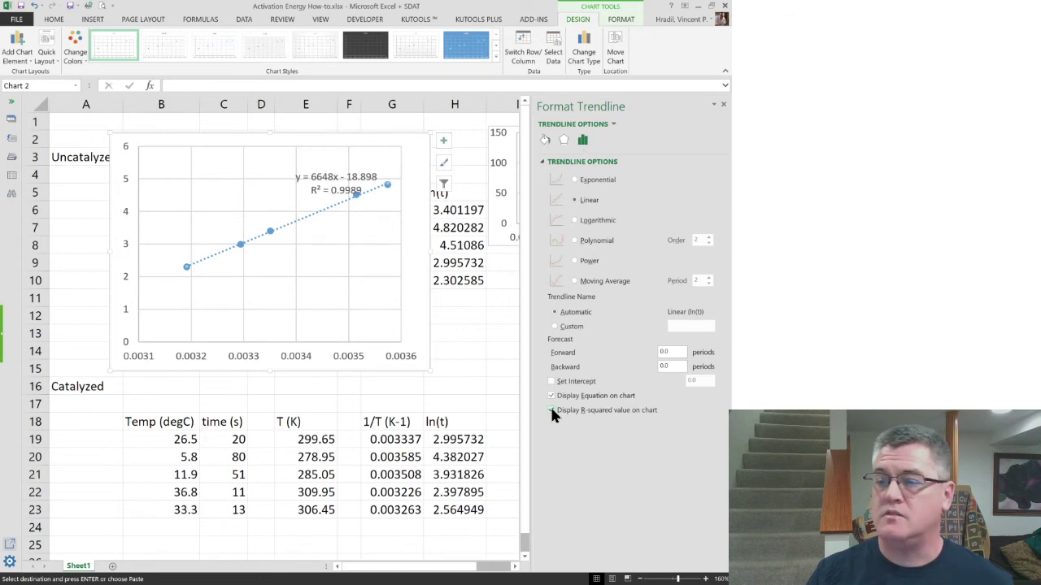
pyautogui.click(724, 108)
pyautogui.moveTo(333, 192); pyautogui.dragTo(268, 196)
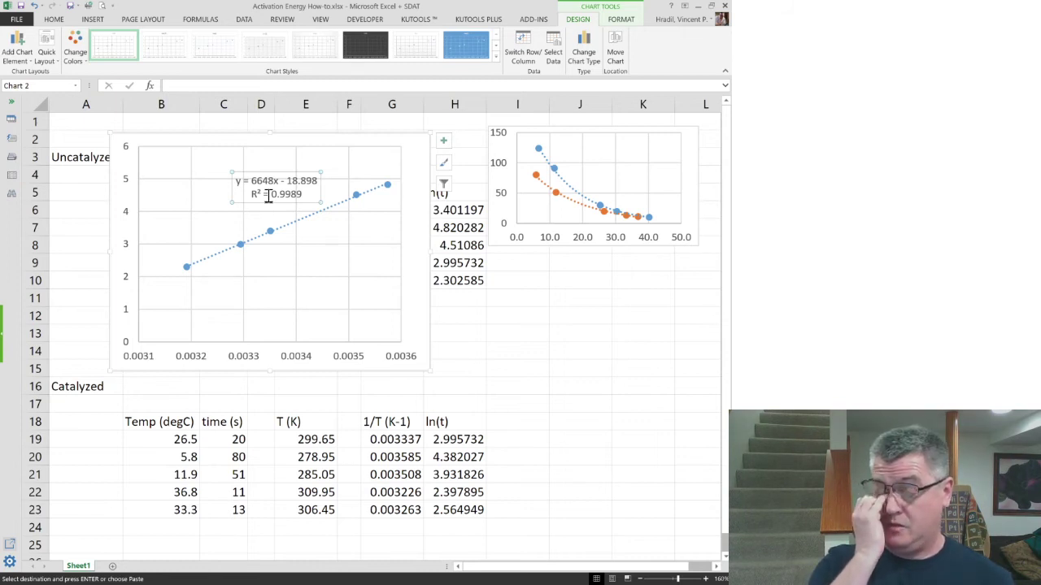
# Step: Add a second series to the ln(t) chart, named from A16, with X values G19:G23 and Y values H19:H23
pyautogui.rightClick(305, 139)
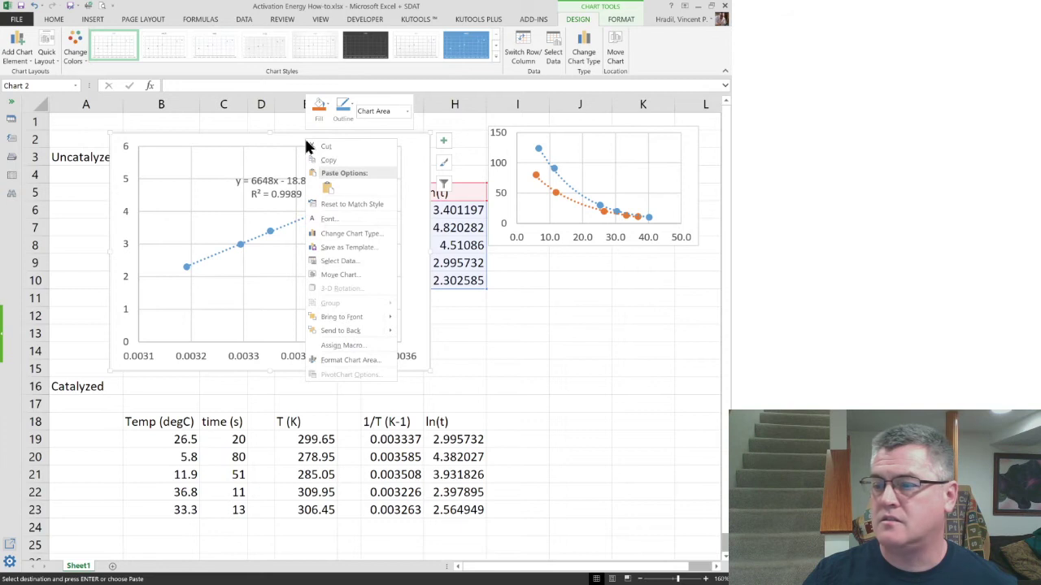
pyautogui.click(349, 261)
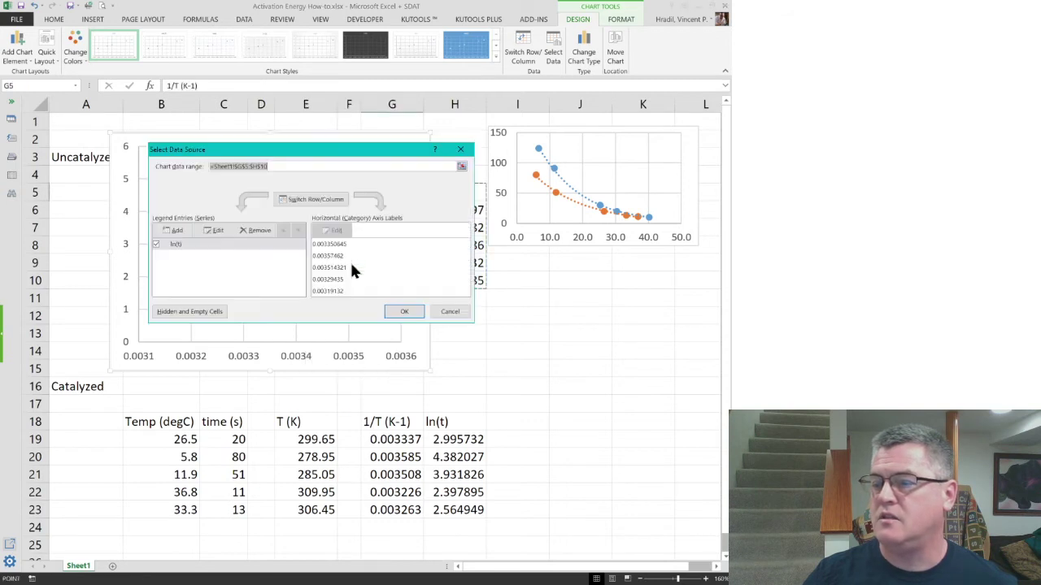
pyautogui.click(175, 231)
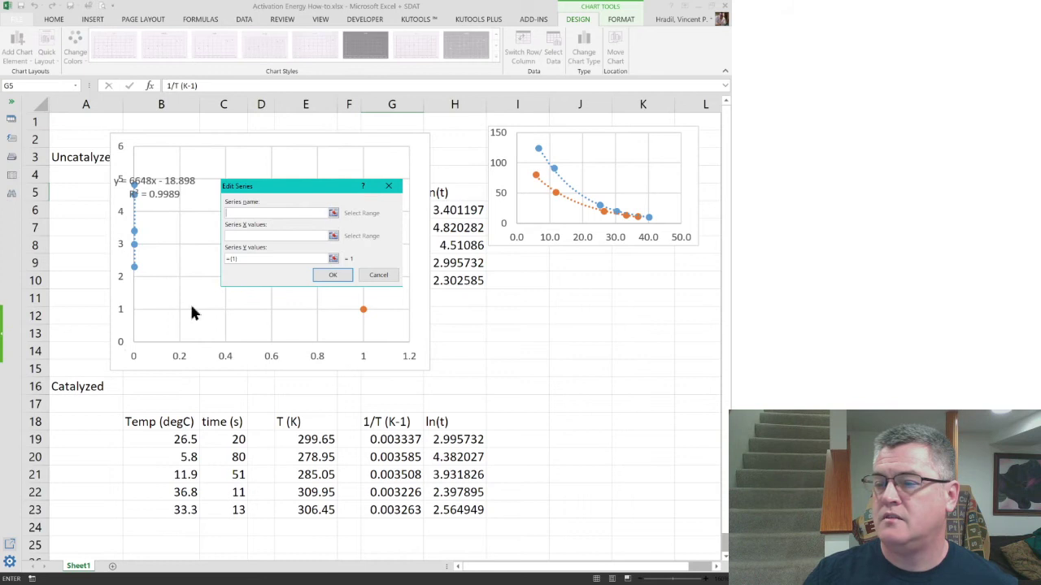
pyautogui.click(87, 385)
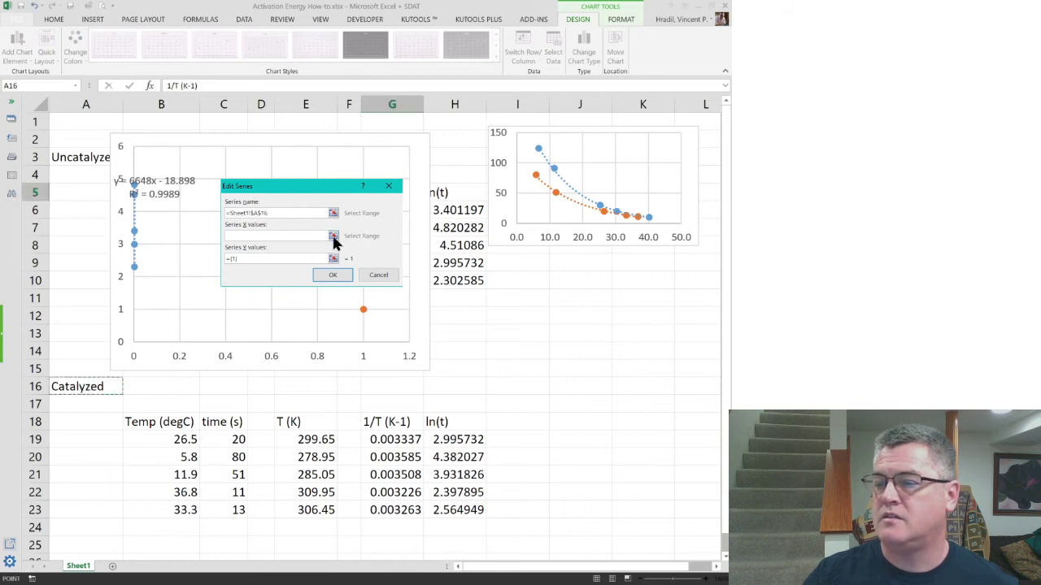
pyautogui.click(334, 237)
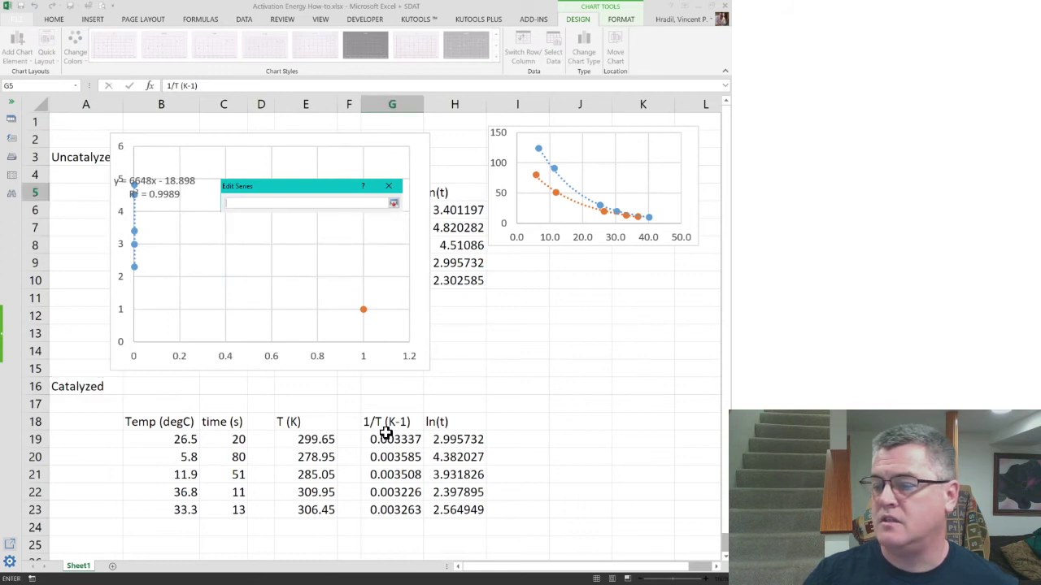
pyautogui.moveTo(386, 432); pyautogui.dragTo(382, 511)
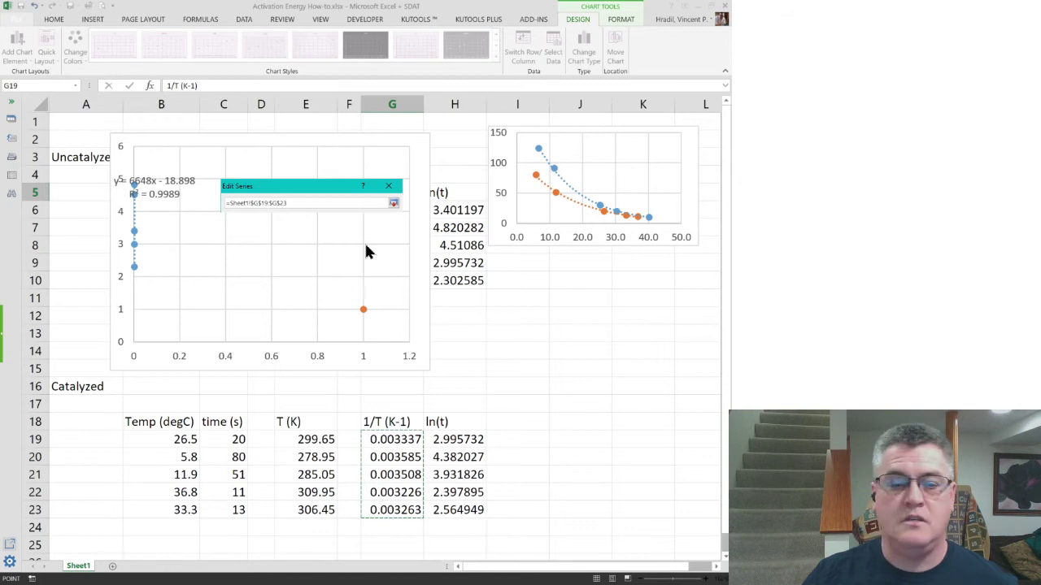
pyautogui.click(391, 204)
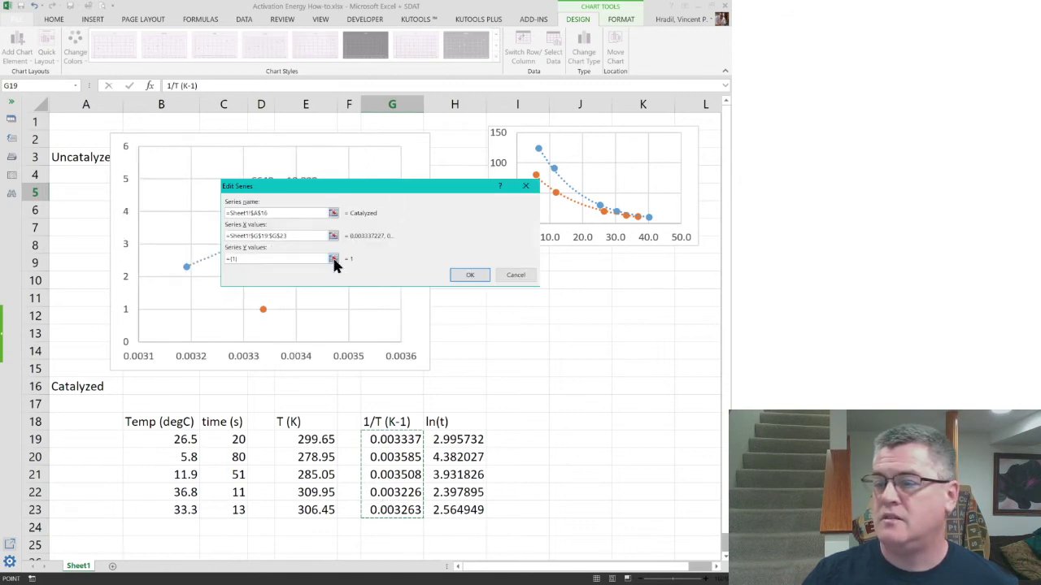
pyautogui.click(333, 259)
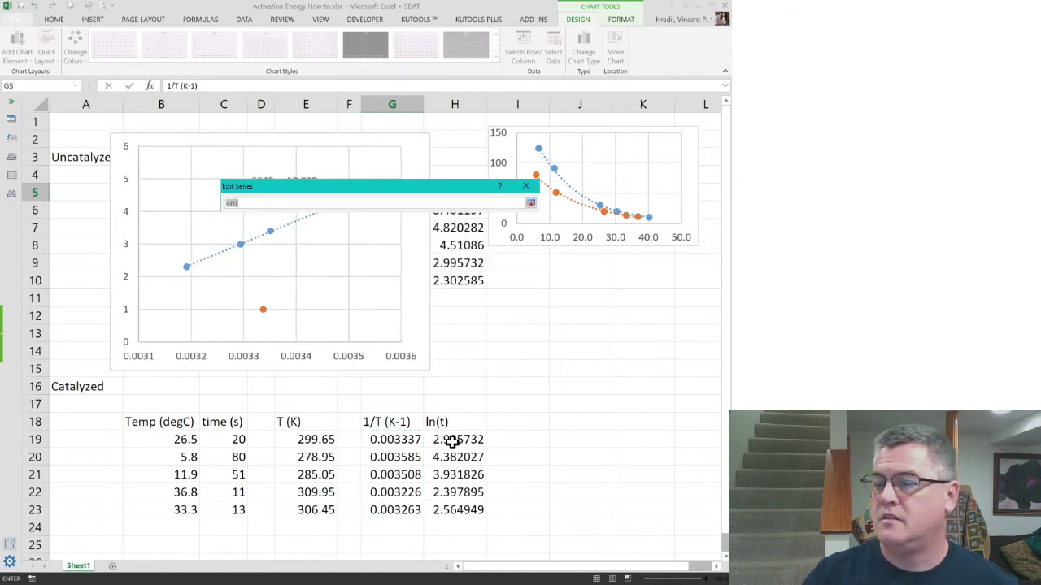
pyautogui.moveTo(452, 441); pyautogui.dragTo(446, 503)
pyautogui.click(530, 204)
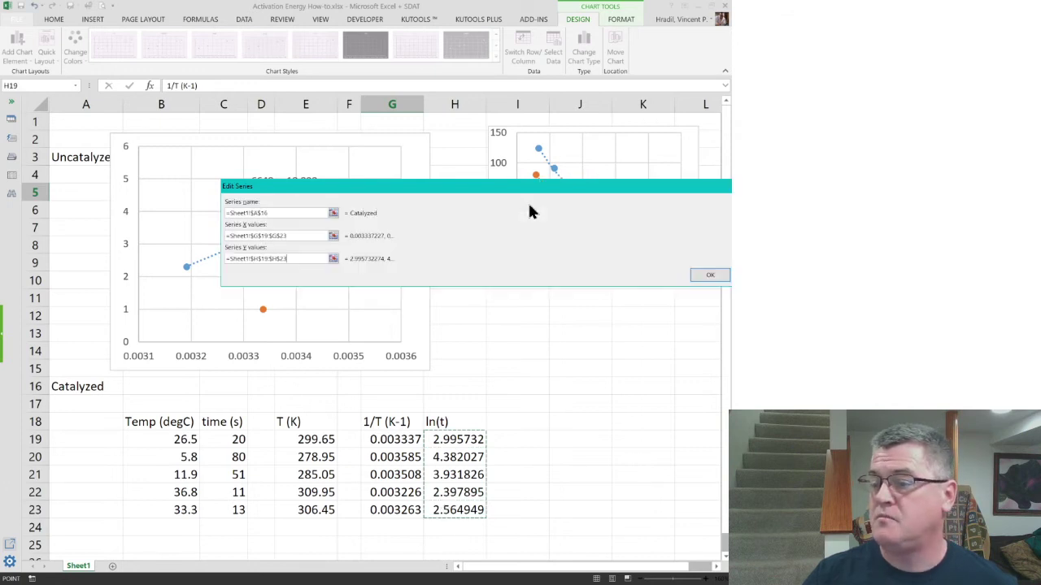
pyautogui.click(704, 277)
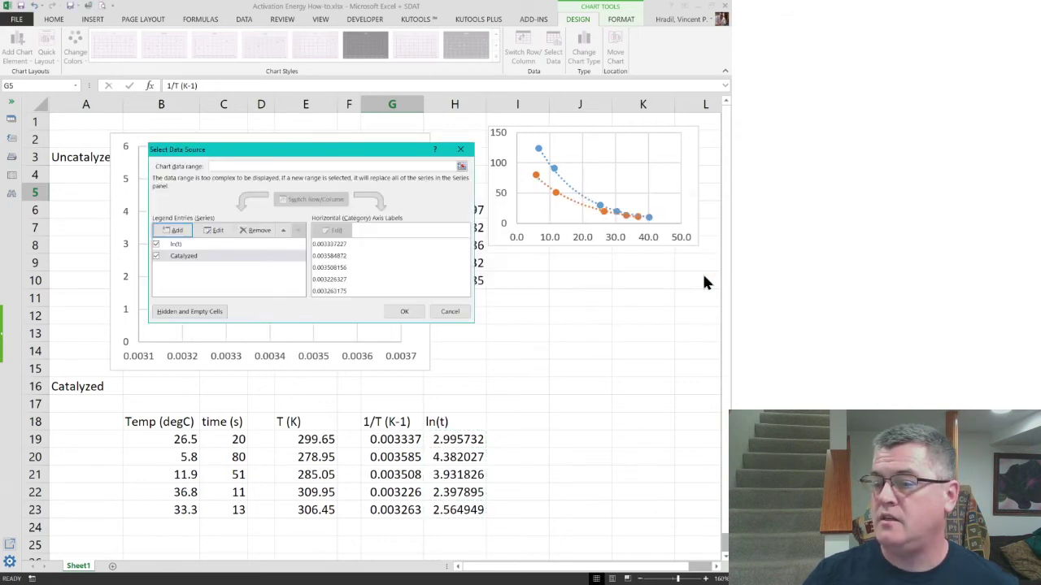
pyautogui.click(403, 313)
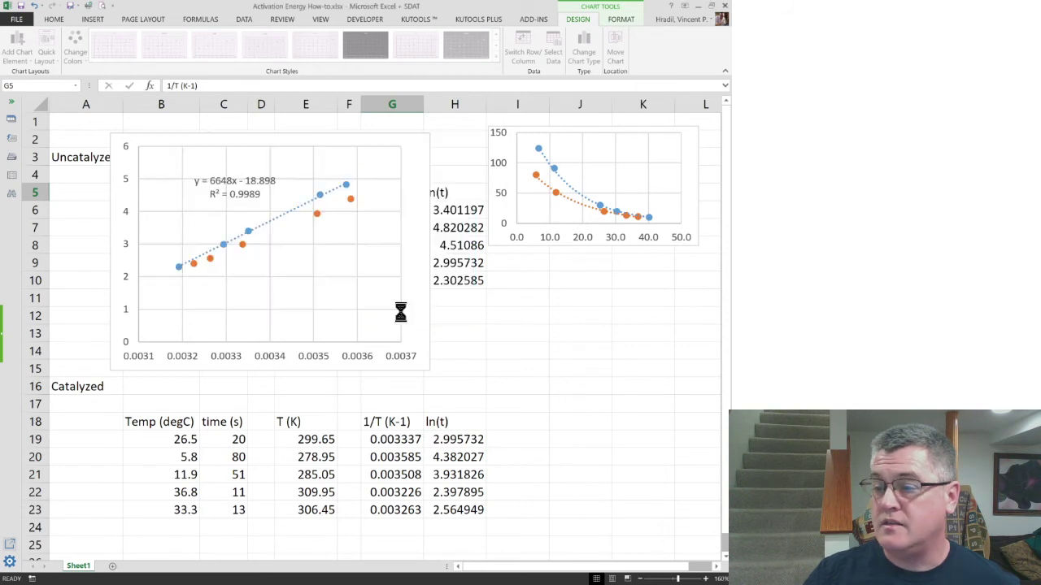
# Step: Add a linear trendline with its equation and R-squared value to the Catalyzed series, and place the label below the lines
pyautogui.rightClick(318, 216)
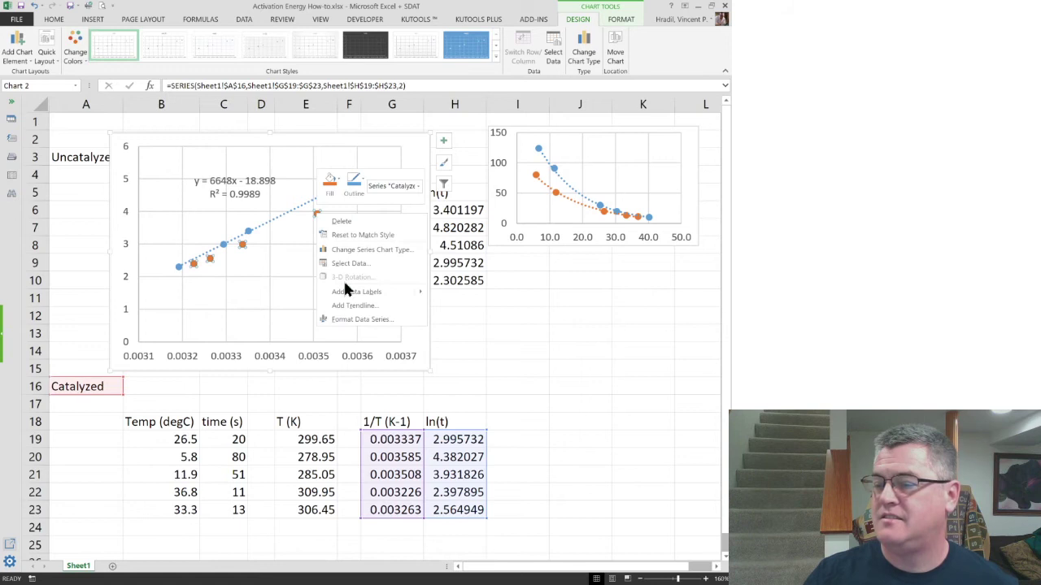
pyautogui.press('Escape')
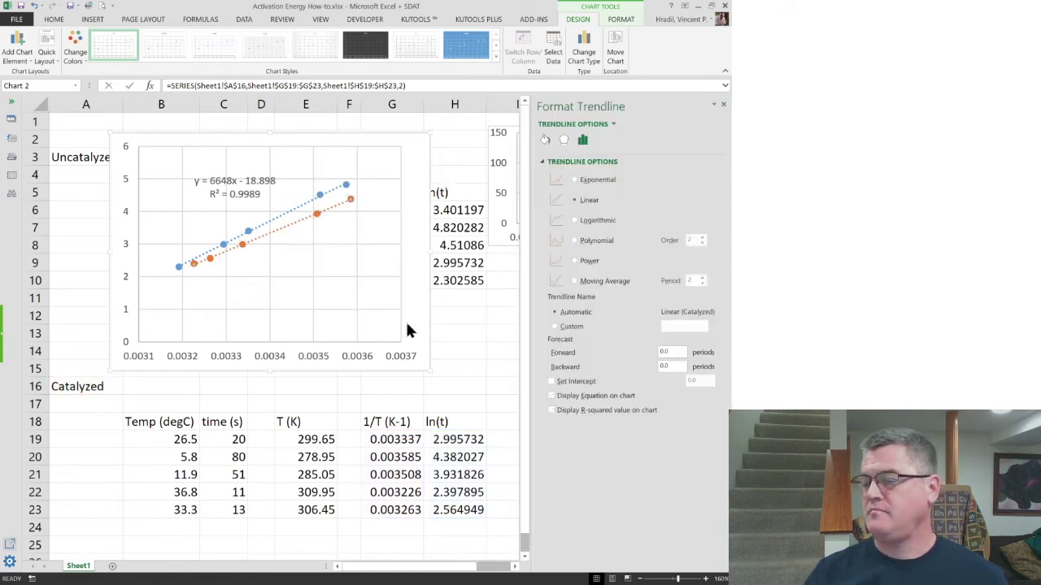
pyautogui.click(552, 396)
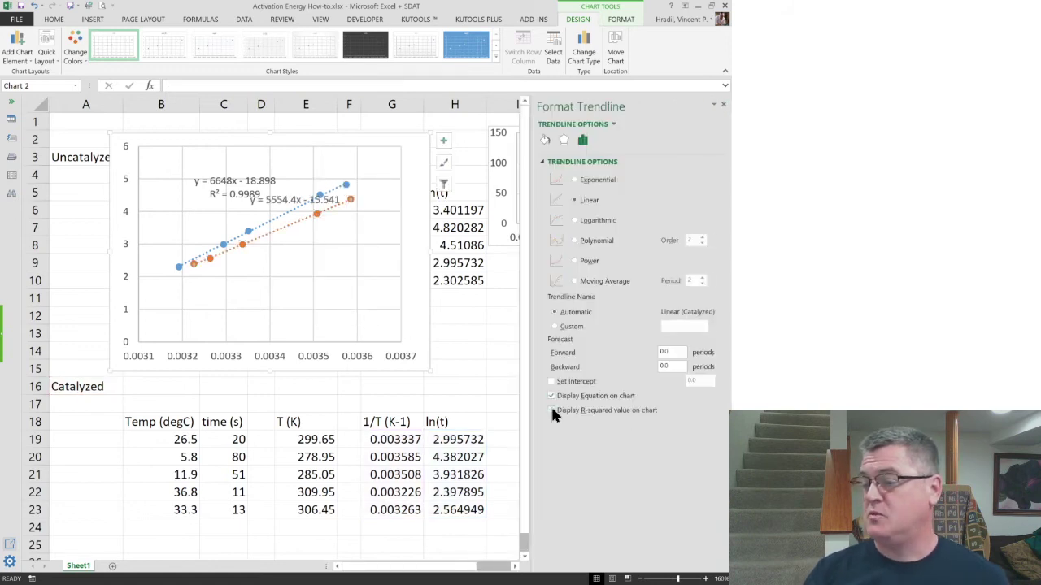
pyautogui.click(552, 410)
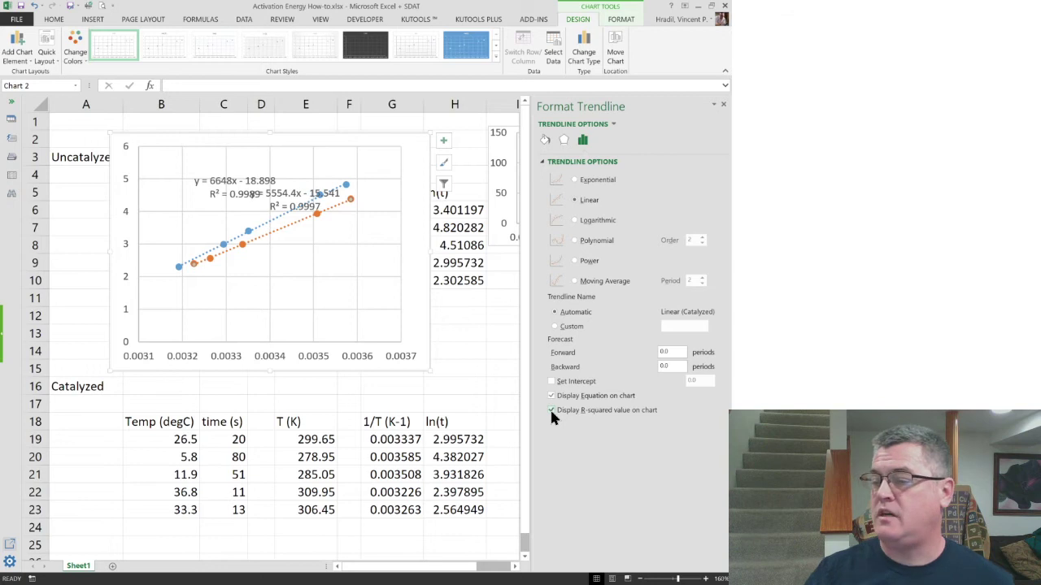
pyautogui.click(722, 109)
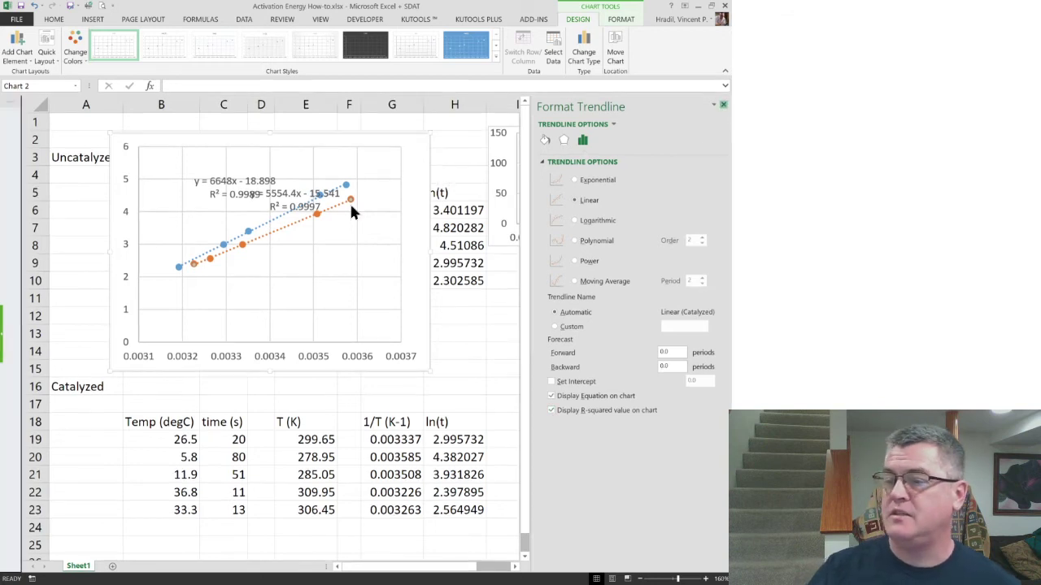
pyautogui.moveTo(298, 204); pyautogui.dragTo(314, 265)
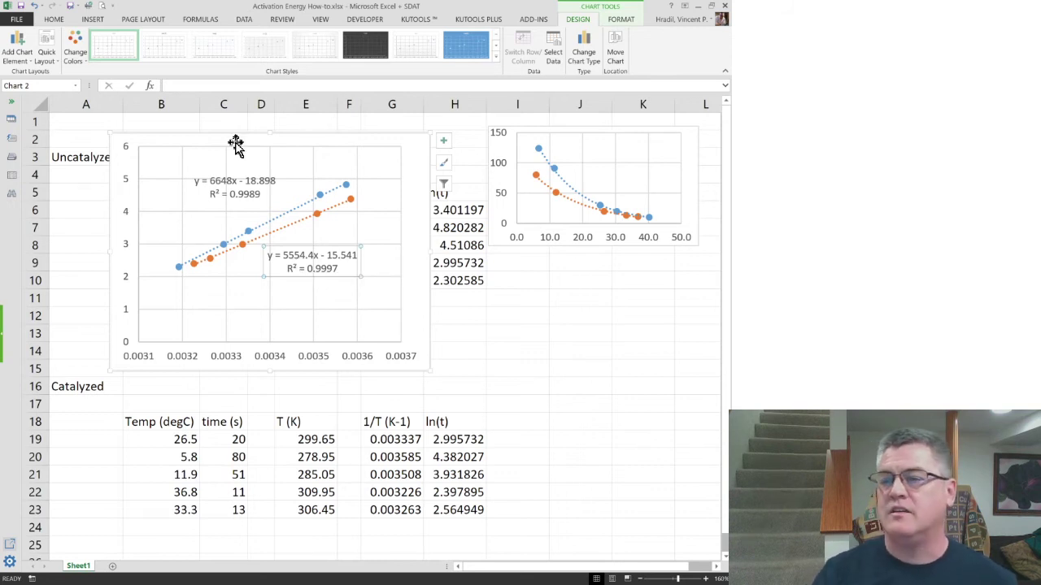
# Step: Shrink the ln(t) chart from its upper-left corner and move it over columns A to E between rows 5 and 15
pyautogui.moveTo(253, 144); pyautogui.dragTo(509, 291)
pyautogui.moveTo(387, 285); pyautogui.dragTo(442, 325)
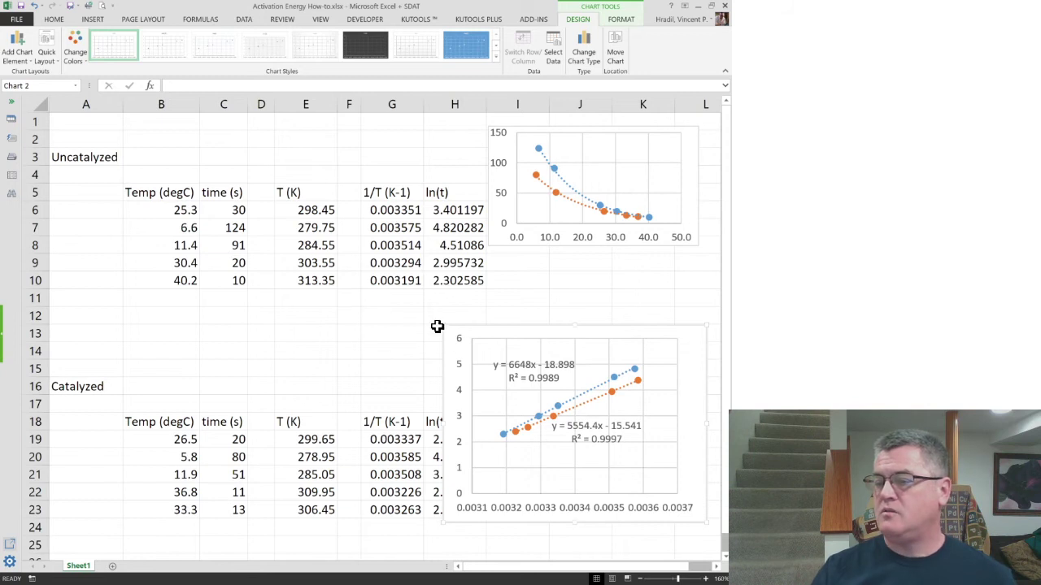
pyautogui.moveTo(518, 333); pyautogui.dragTo(138, 190)
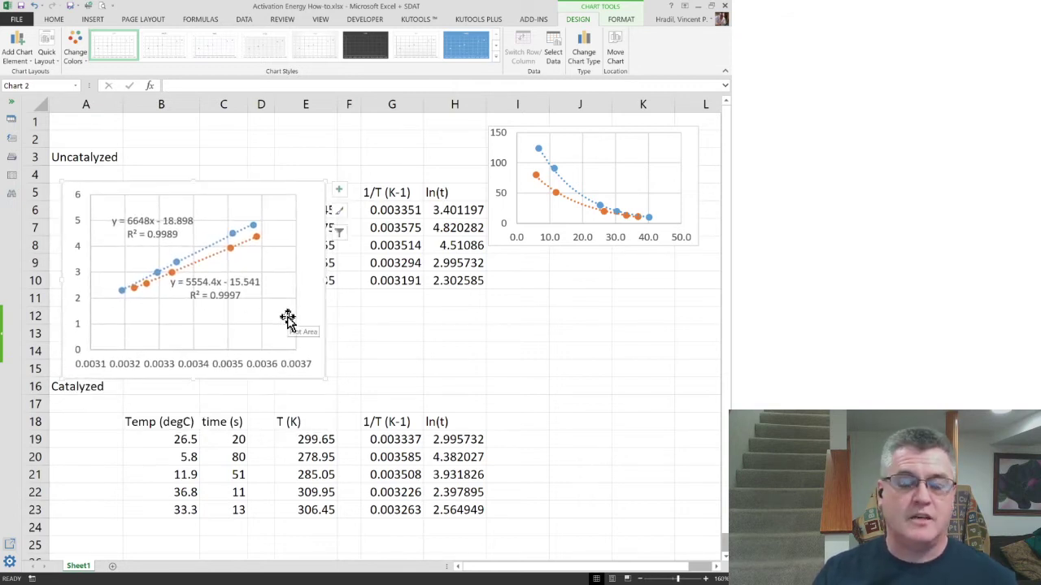
# Step: Label cell G12 "slope" and calculate the uncatalyzed slope in H12 with the formula =slope(H6:H10,G6:G10)
pyautogui.click(377, 315)
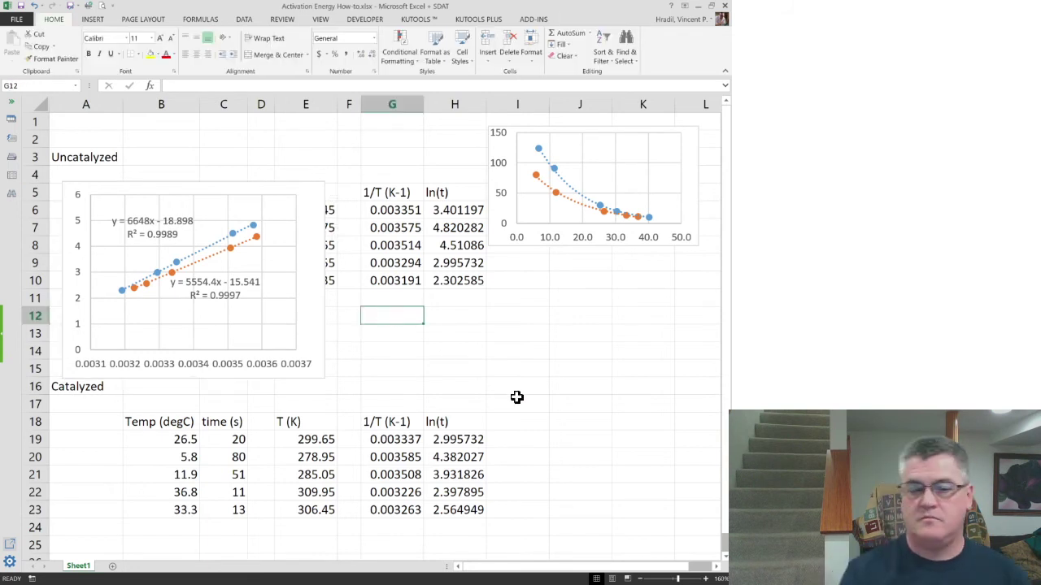
pyautogui.write('slope')
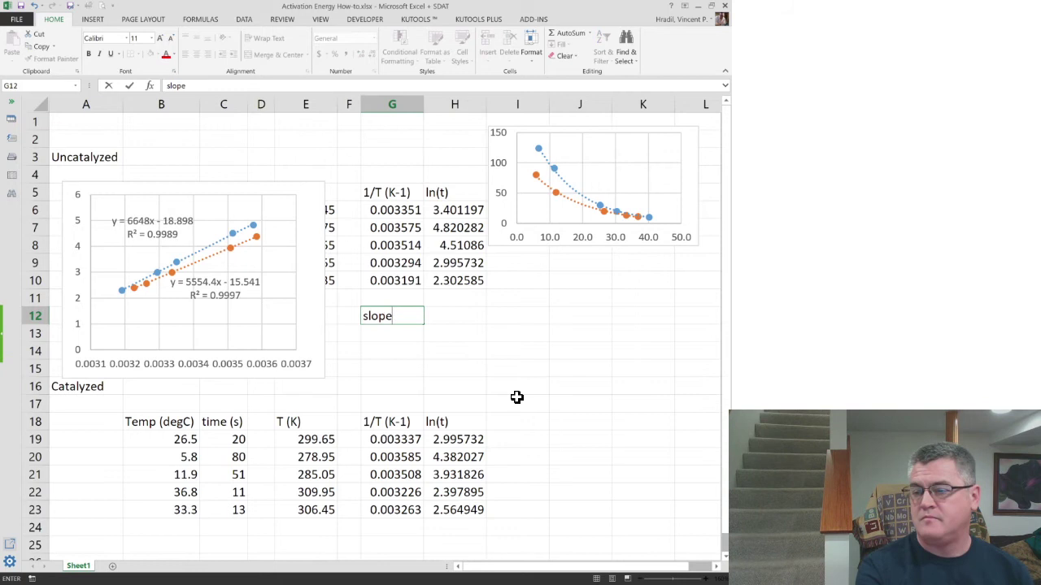
pyautogui.press('Tab')
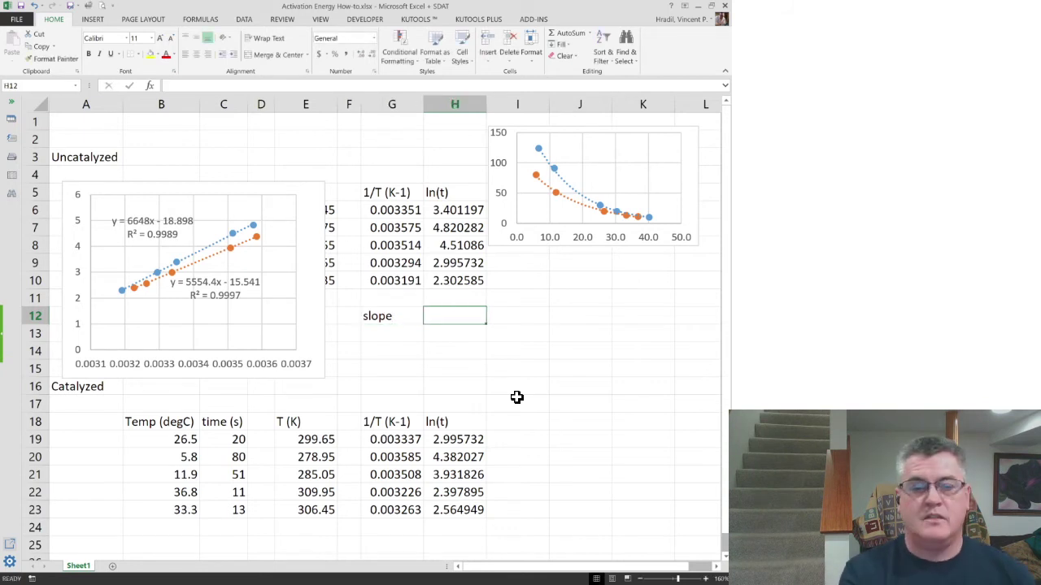
pyautogui.write('=slope()')
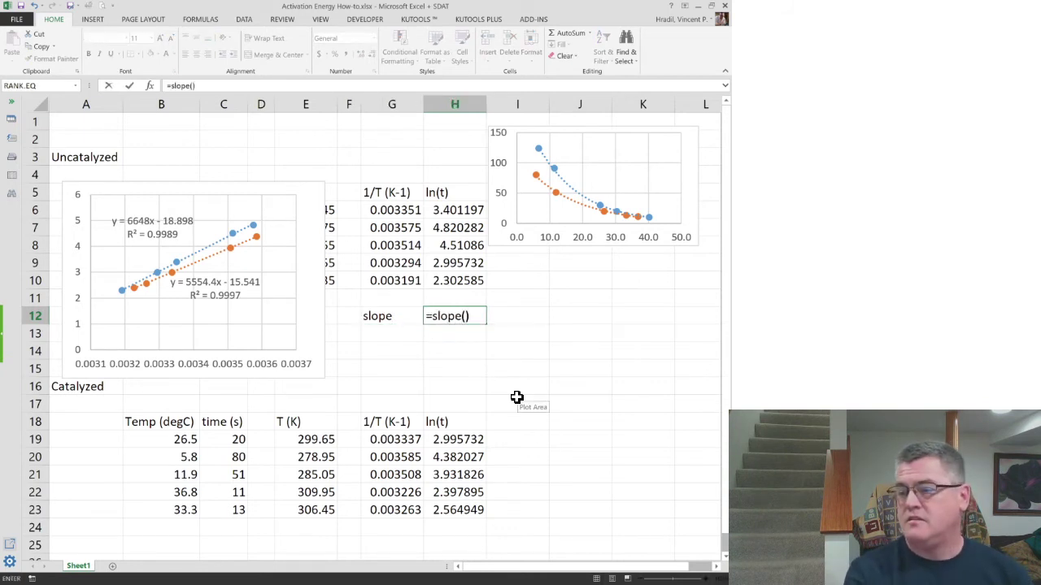
pyautogui.press('Left')
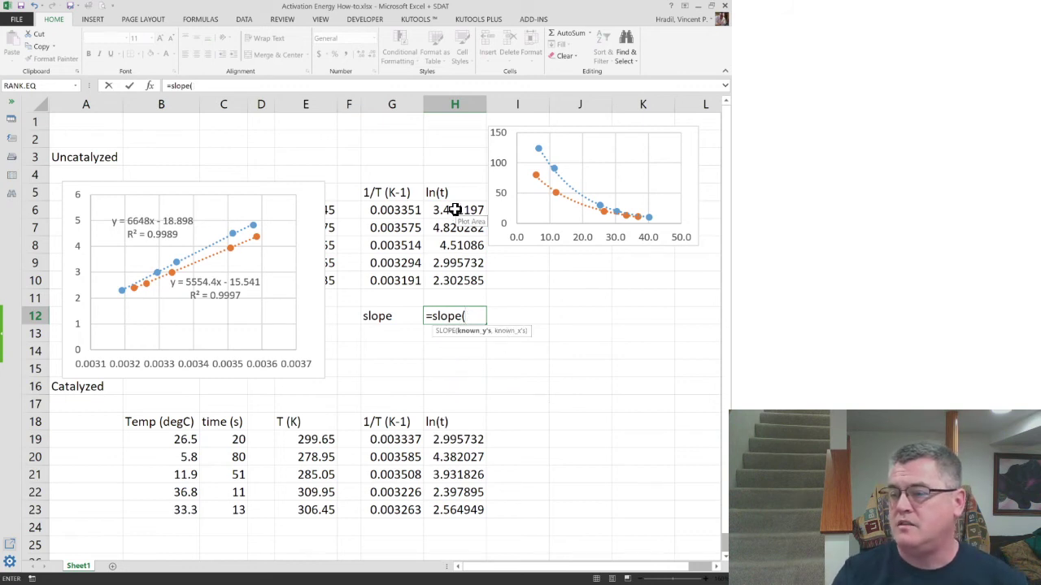
pyautogui.moveTo(455, 214); pyautogui.dragTo(449, 279)
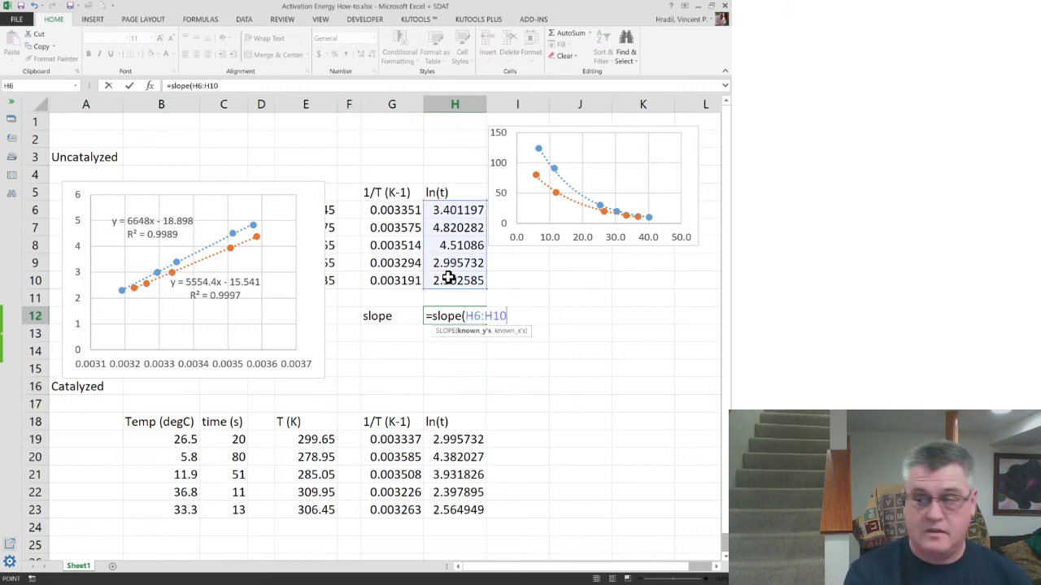
pyautogui.write(',')
pyautogui.moveTo(388, 209); pyautogui.dragTo(382, 276)
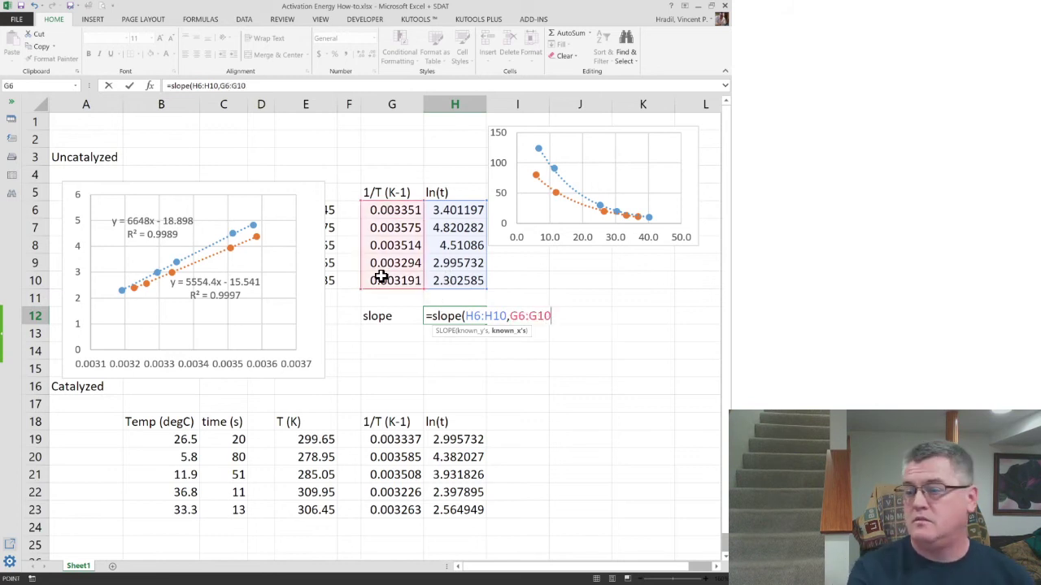
pyautogui.press('Return')
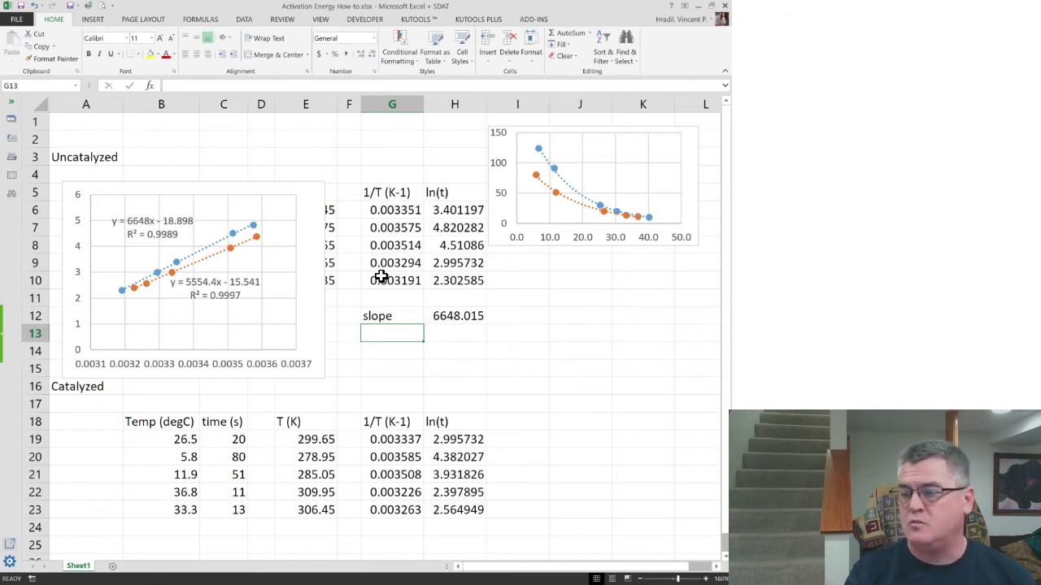
# Step: Enter the unit K in I12 beside the uncatalyzed slope
pyautogui.press('Up')
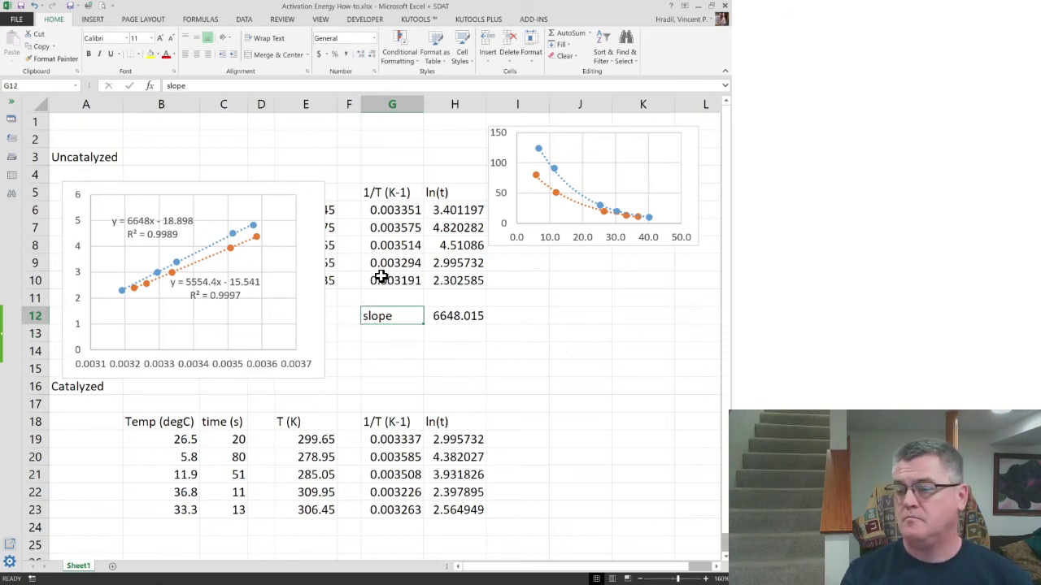
pyautogui.press('Right')
pyautogui.press('Right')
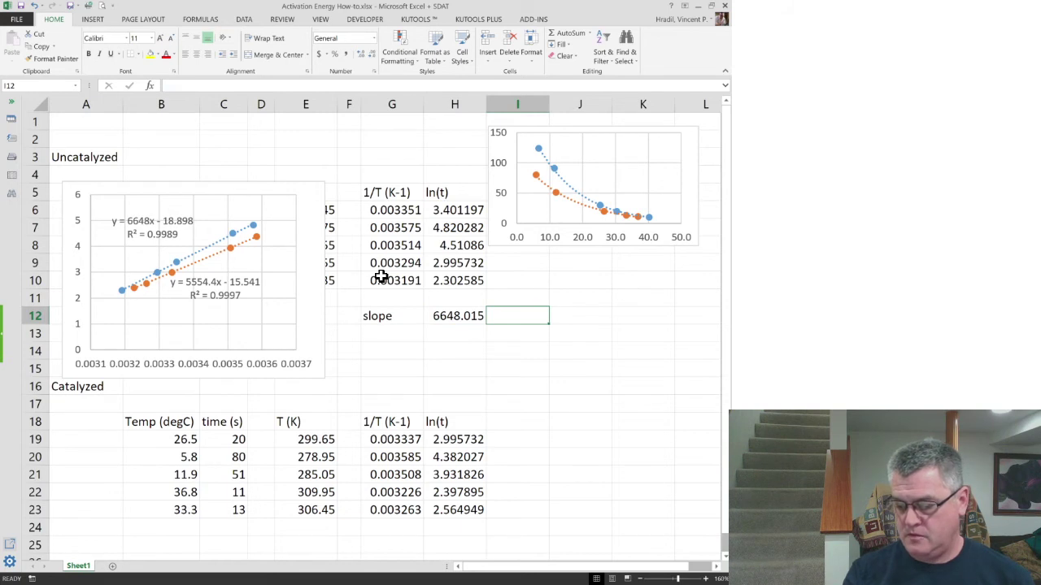
pyautogui.write('K')
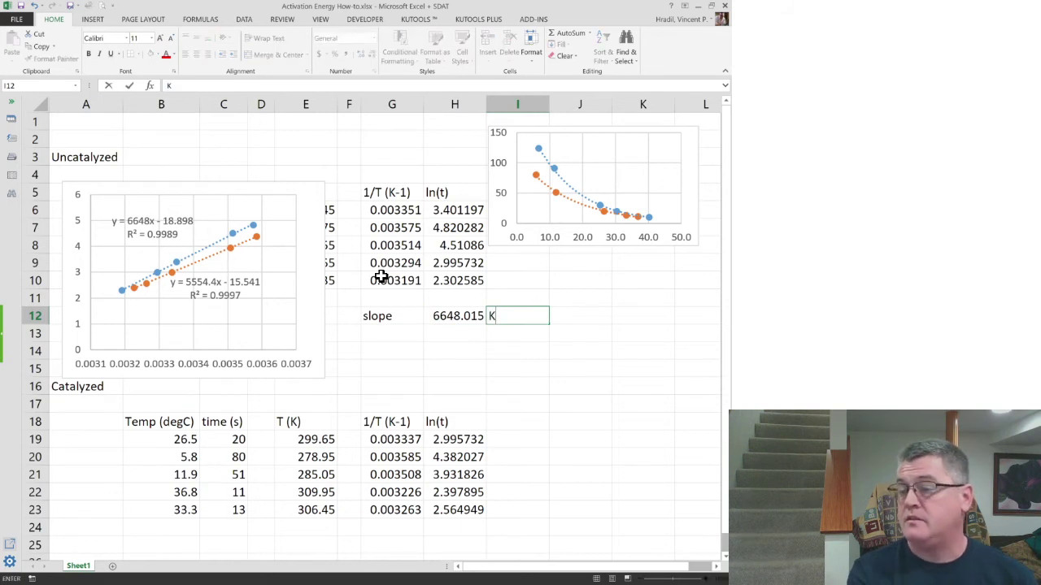
pyautogui.press('Return')
# Step: Label cell G13 "Ea" and calculate the uncatalyzed activation energy in H13 with the formula =(8.314)*H12
pyautogui.press('Left')
pyautogui.press('Left')
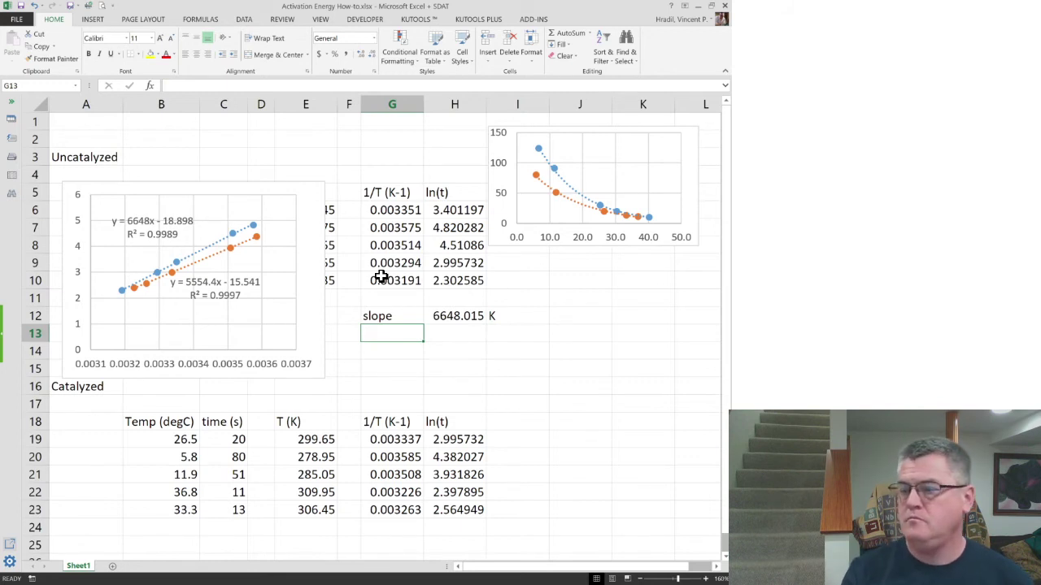
pyautogui.write('Ea')
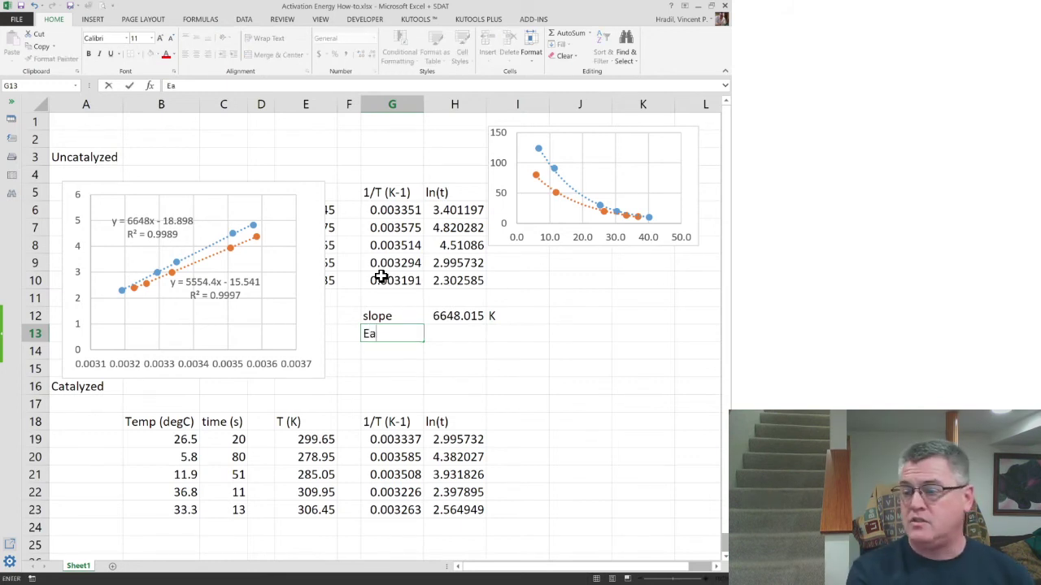
pyautogui.press('Tab')
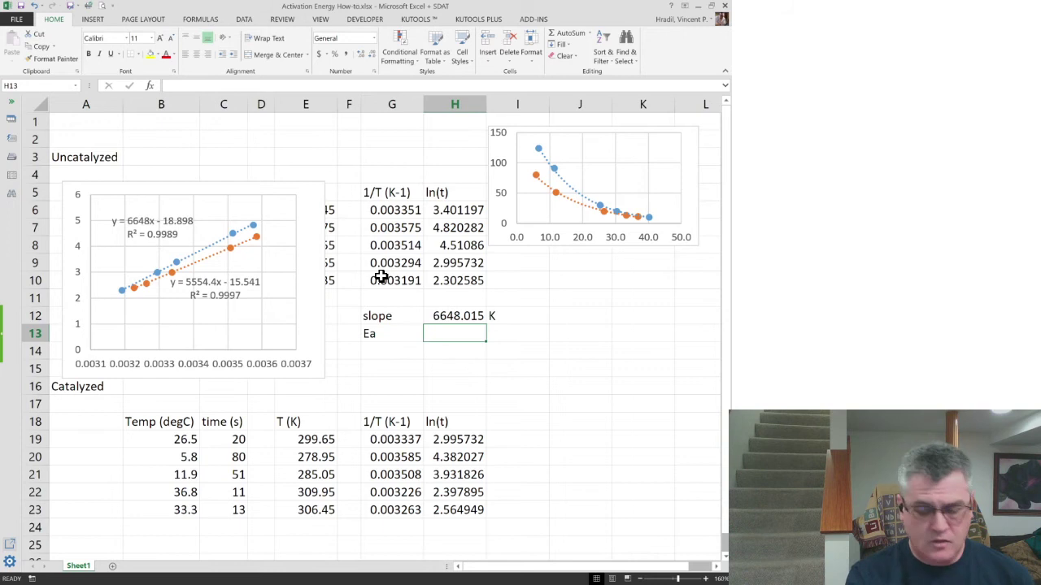
pyautogui.write('=(8.')
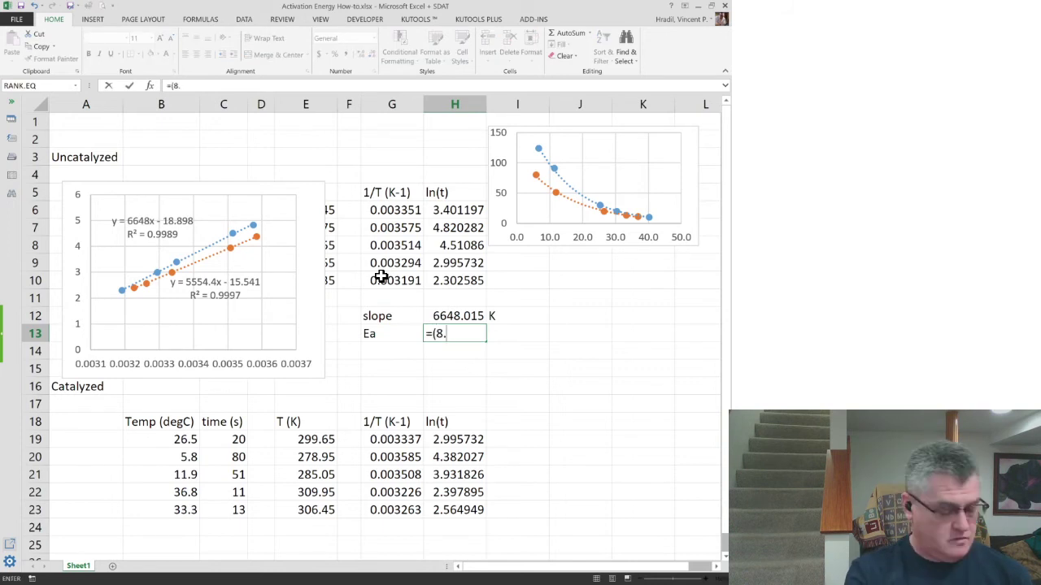
pyautogui.write('314')
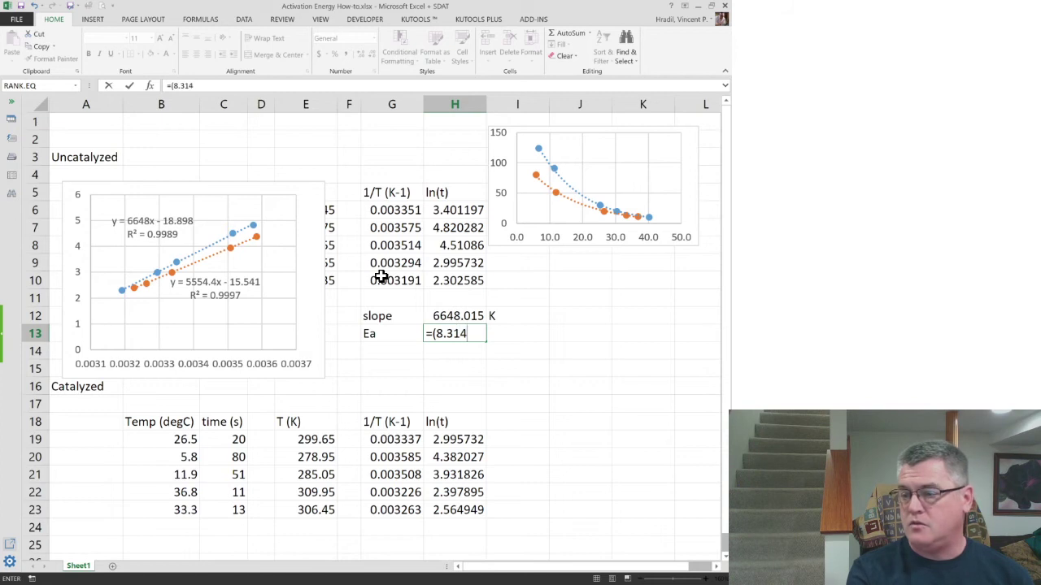
pyautogui.write(')*')
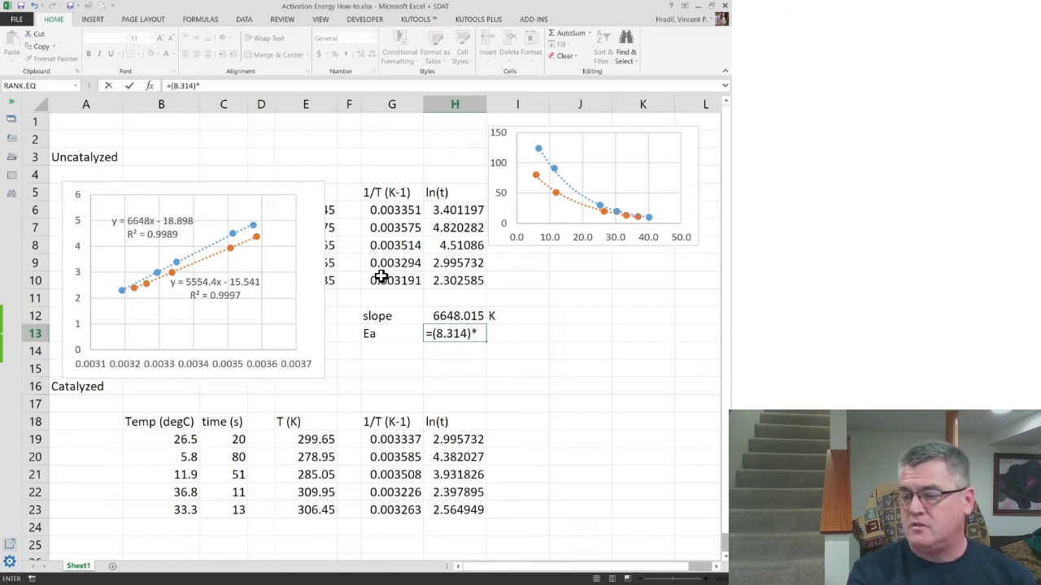
pyautogui.click(453, 315)
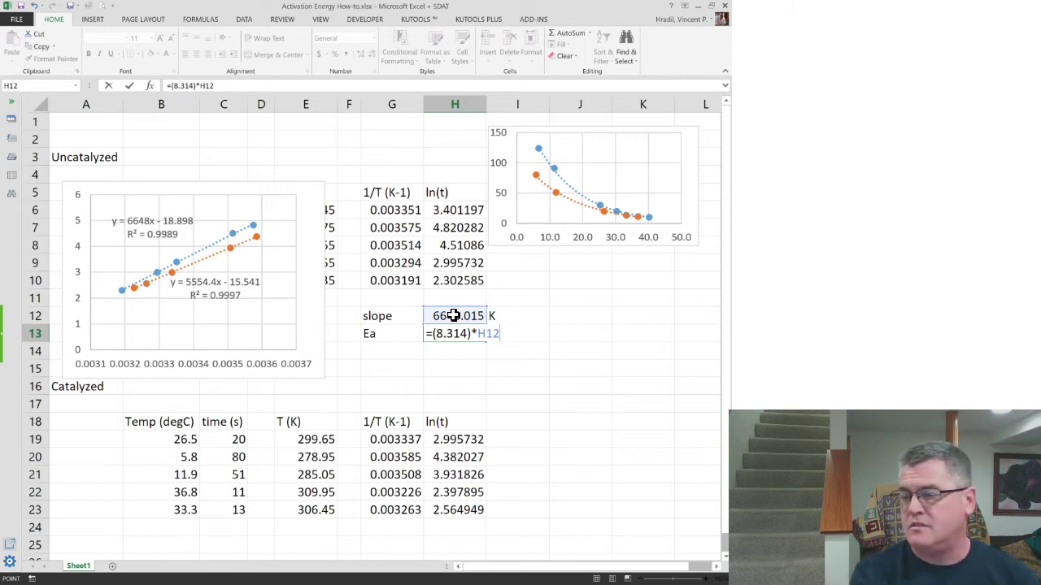
pyautogui.press('Return')
# Step: Enter the unit J/mol in I13 beside the uncatalyzed activation energy
pyautogui.press('Up')
pyautogui.press('Right')
pyautogui.press('Right')
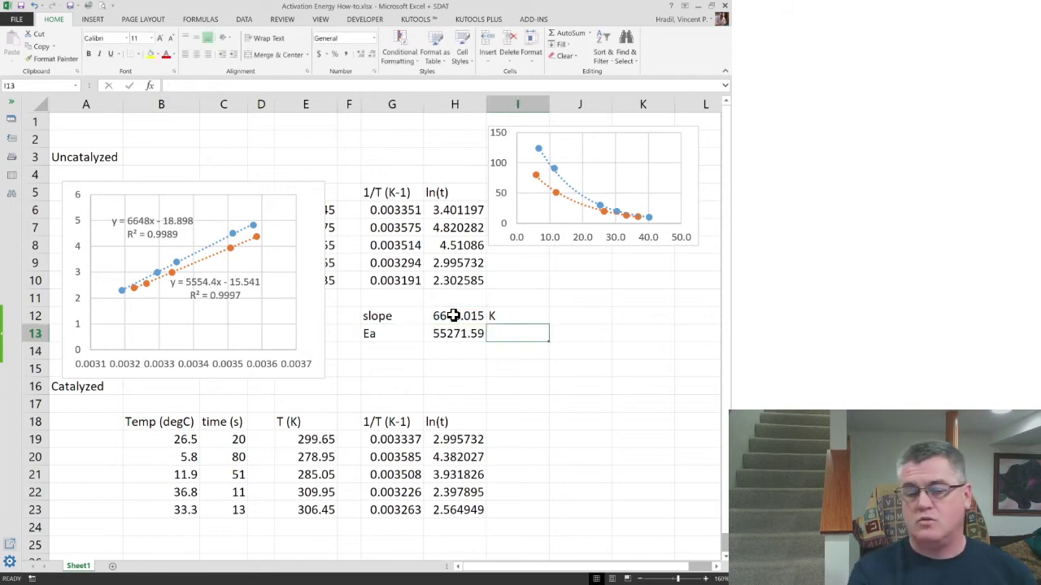
pyautogui.write('J/mol')
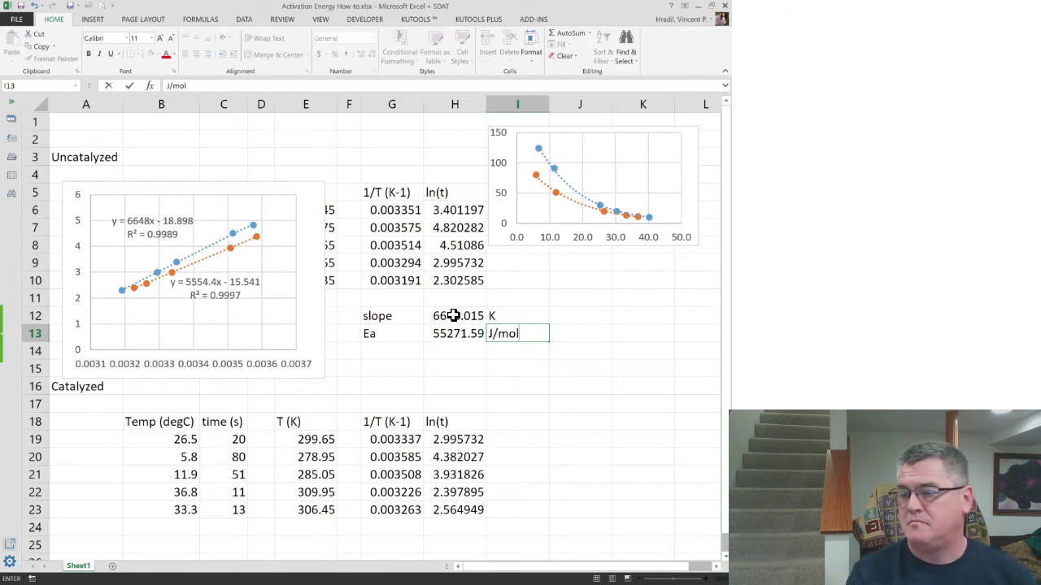
pyautogui.press('Return')
# Step: Label cell G14 "Ea" and convert the activation energy to kilojoules in H14 with the formula =H13/1000
pyautogui.press('Left')
pyautogui.press('Left')
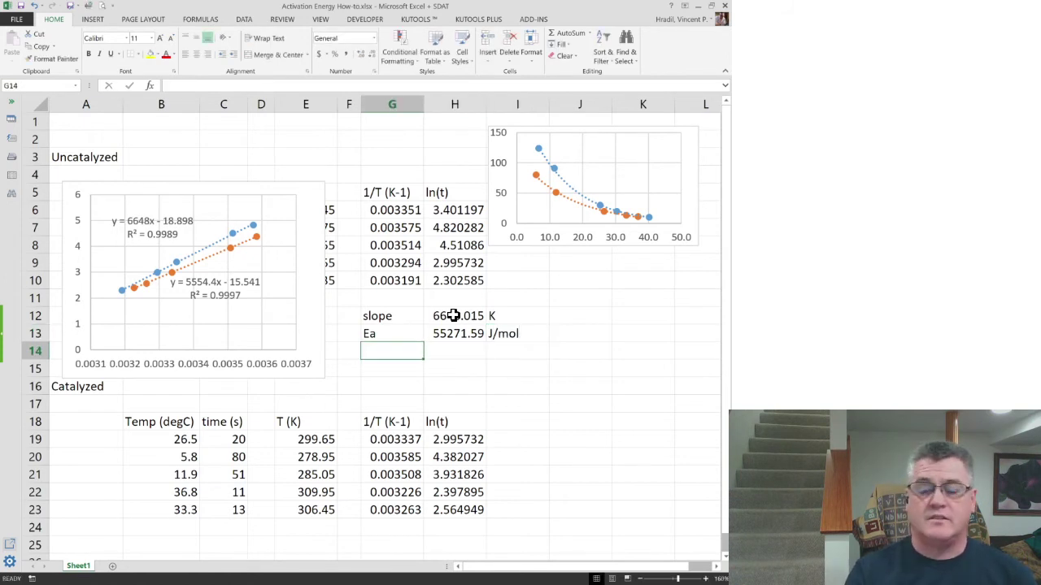
pyautogui.write('Ea')
pyautogui.press('Right')
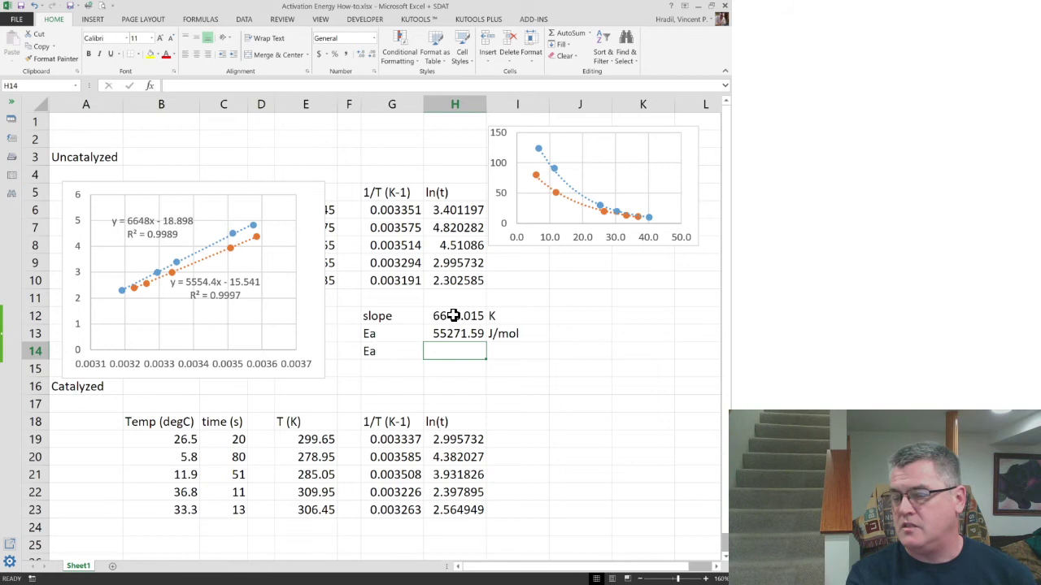
pyautogui.write('=')
pyautogui.press('Up')
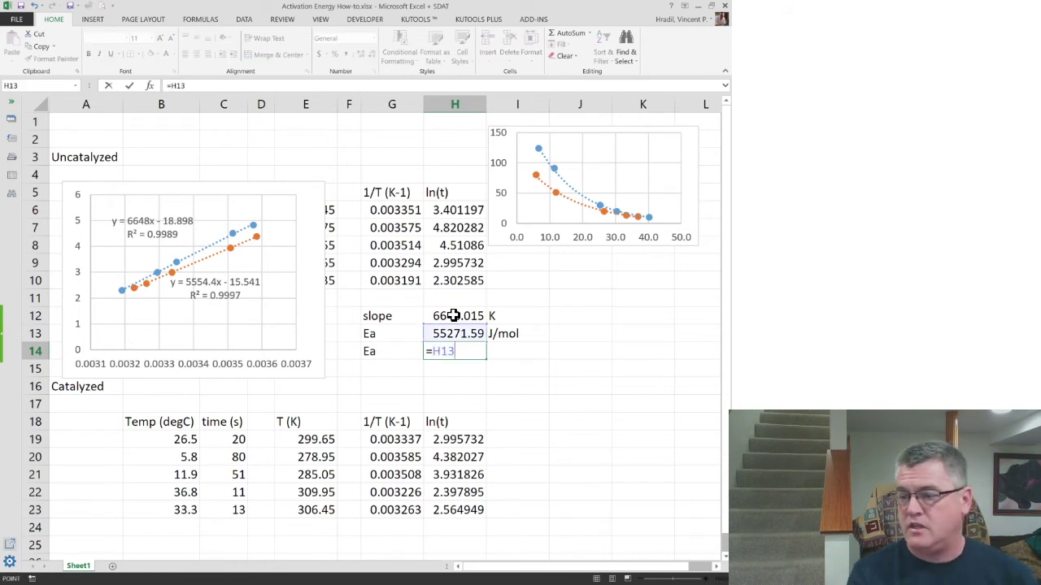
pyautogui.write('/1000')
pyautogui.press('Right')
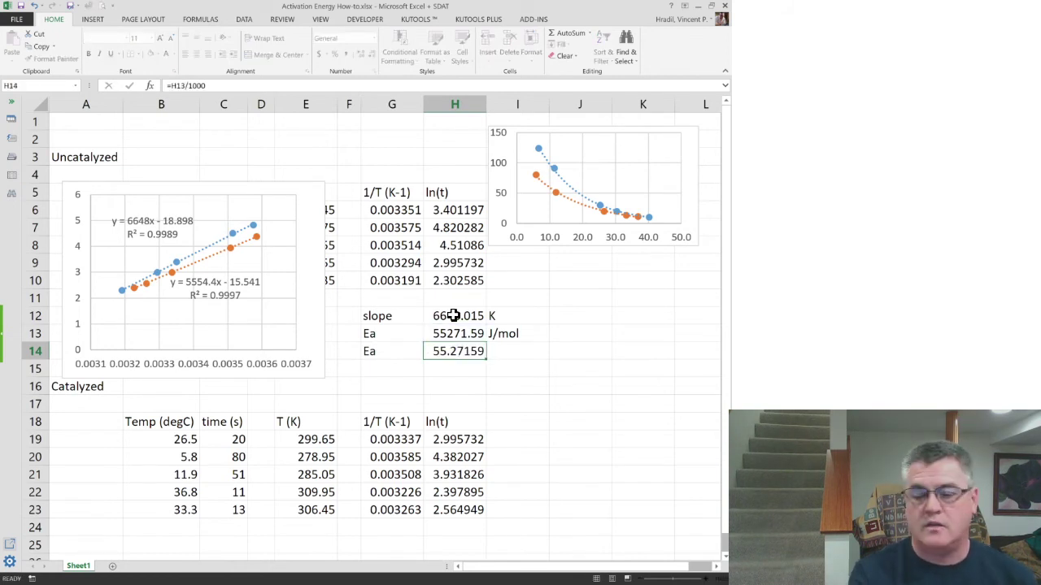
# Step: Enter the unit kJ/mol in I14 beside the converted activation energy
pyautogui.write('kJ')
pyautogui.press('Return')
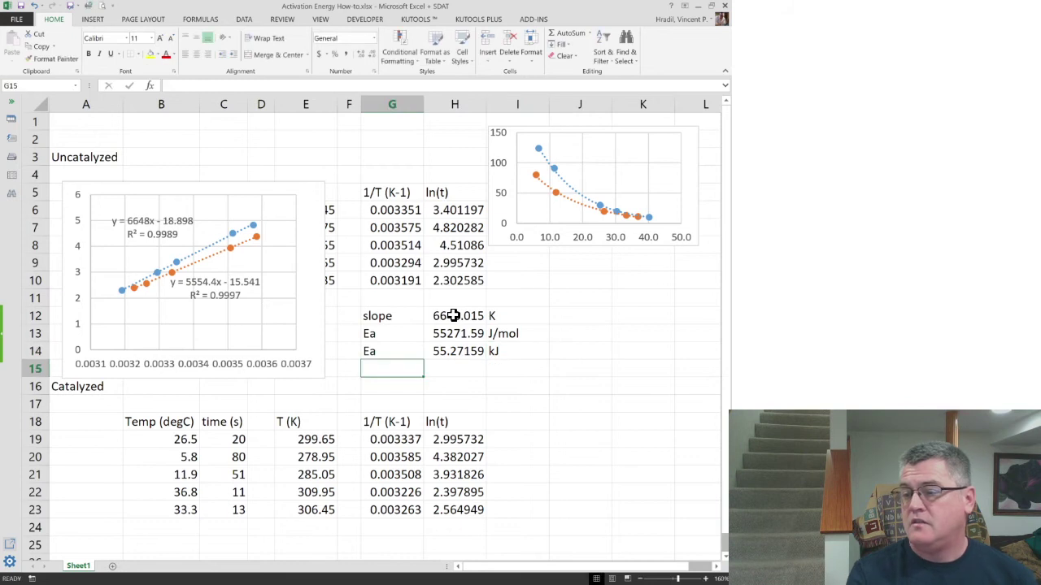
pyautogui.doubleClick(521, 350)
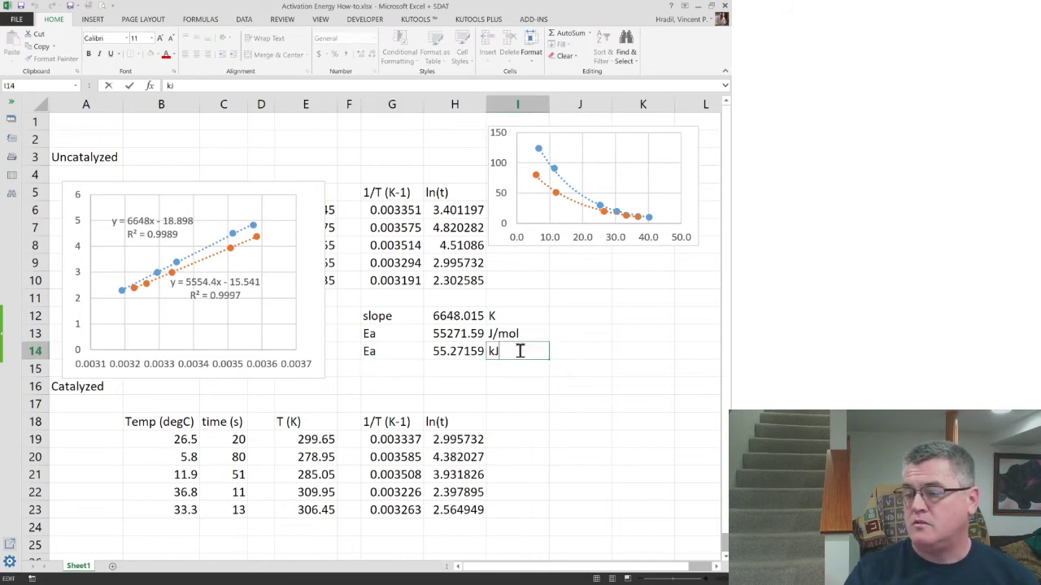
pyautogui.write('/mol')
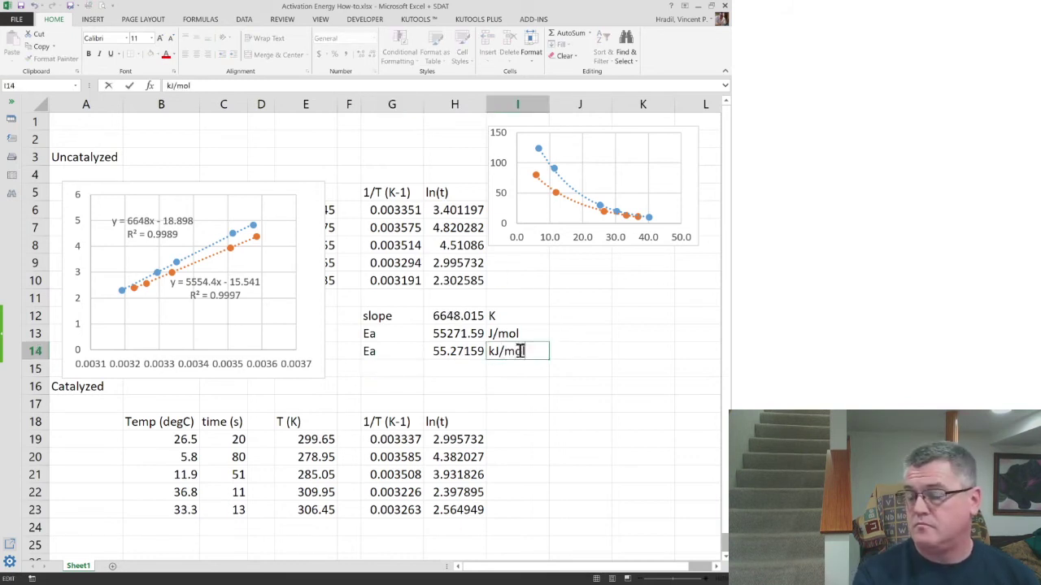
pyautogui.press('Return')
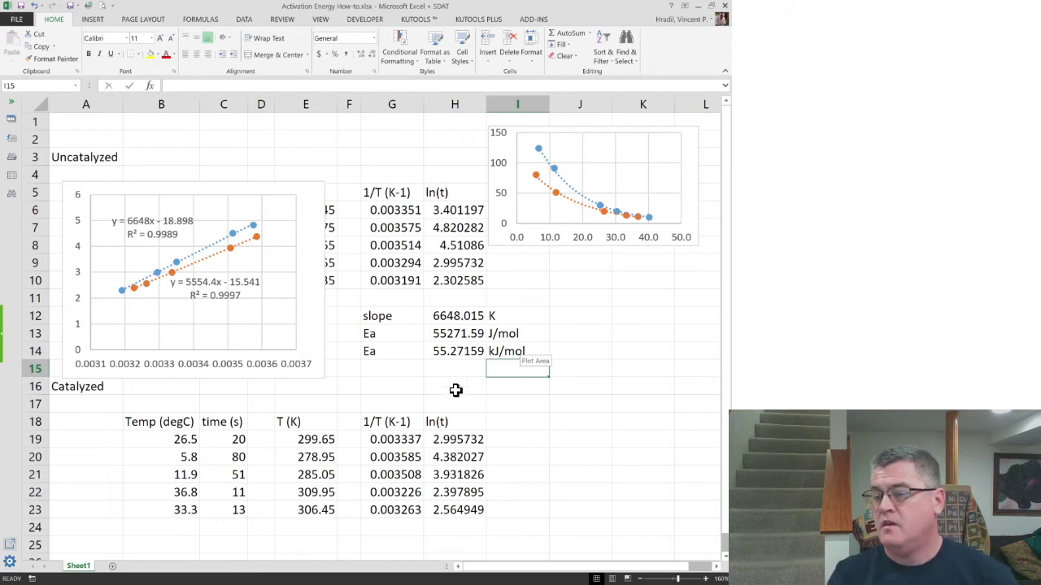
# Step: Move the ln(t) chart up so it covers columns A to E between rows 2 and 12
pyautogui.click(457, 350)
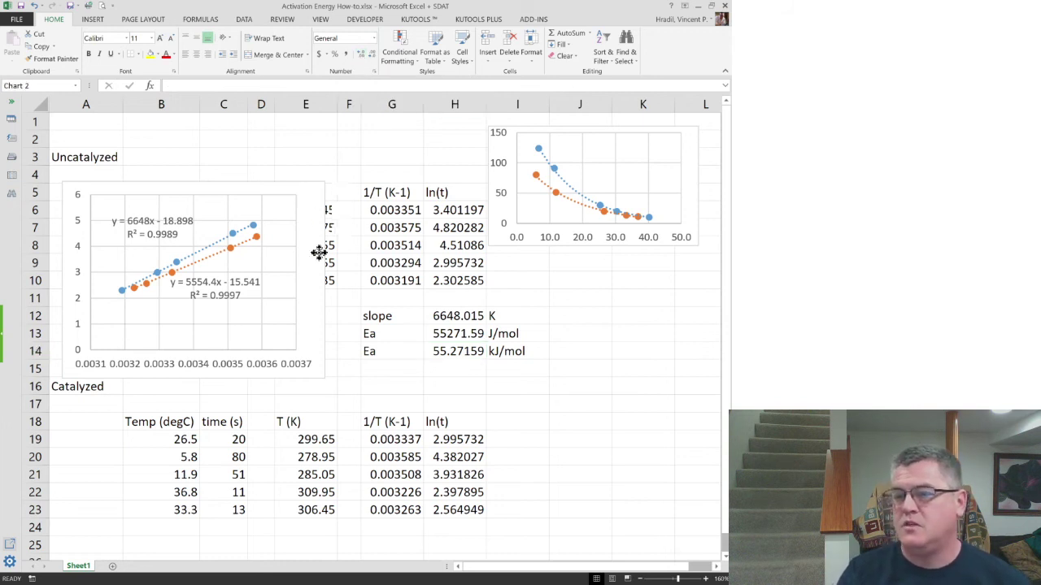
pyautogui.moveTo(318, 251); pyautogui.dragTo(332, 357)
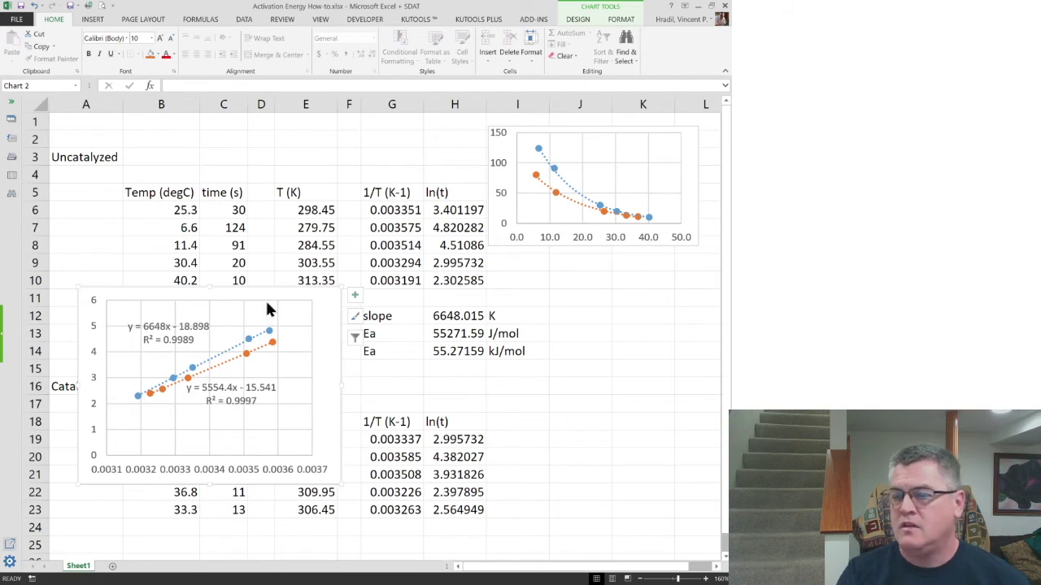
pyautogui.moveTo(265, 299); pyautogui.dragTo(251, 144)
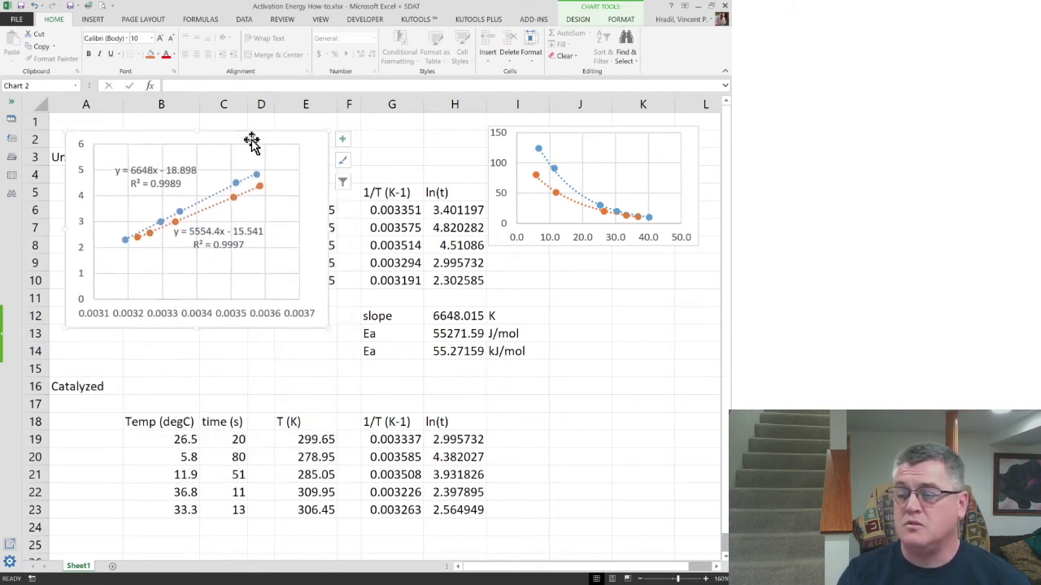
# Step: Reduce the number format of H14 to zero decimal places
pyautogui.click(467, 348)
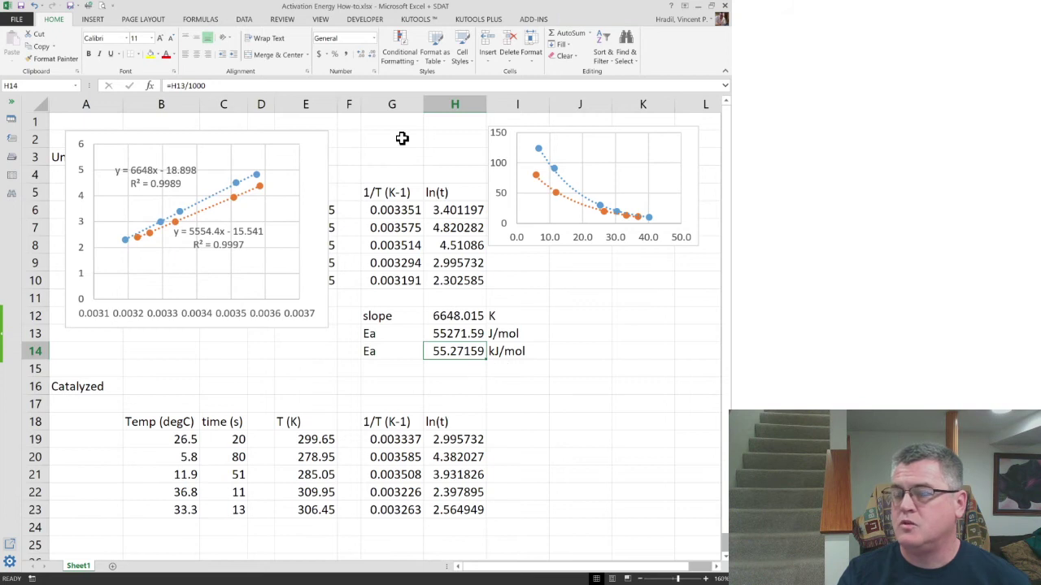
pyautogui.click(370, 54)
pyautogui.click(370, 54)
pyautogui.click(370, 55)
pyautogui.click(370, 54)
pyautogui.click(370, 54)
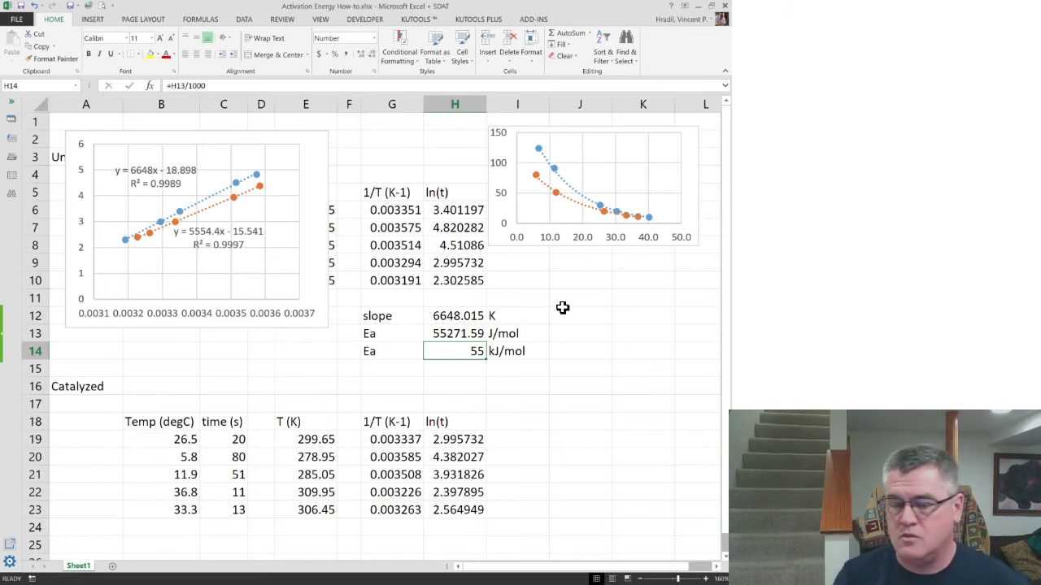
# Step: Copy the slope and Ea block G12:I14 to G25 below the catalyzed data
pyautogui.click(310, 146)
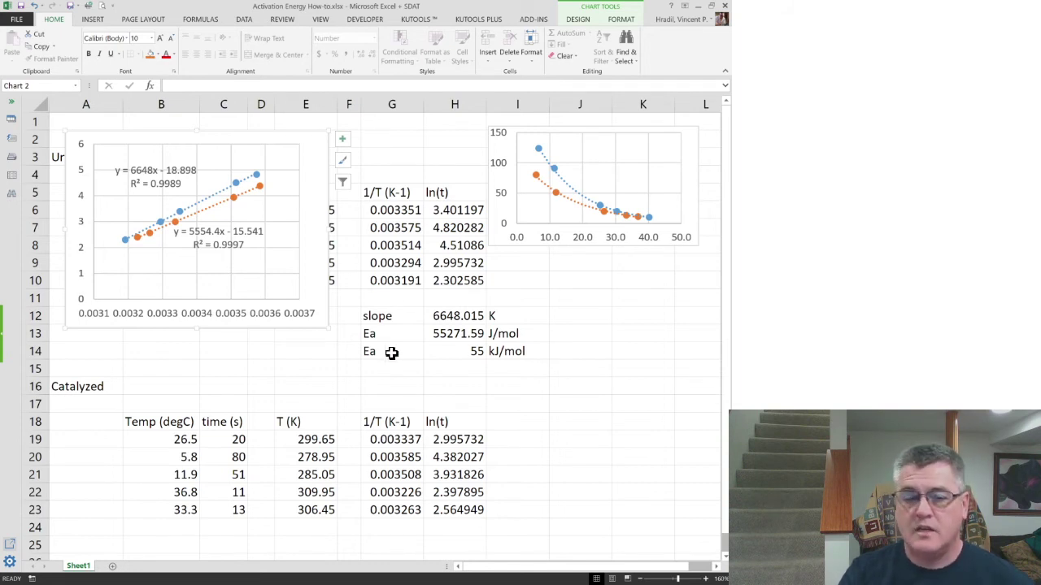
pyautogui.moveTo(379, 316); pyautogui.dragTo(492, 355)
pyautogui.hotkey('ctrl', 'c')
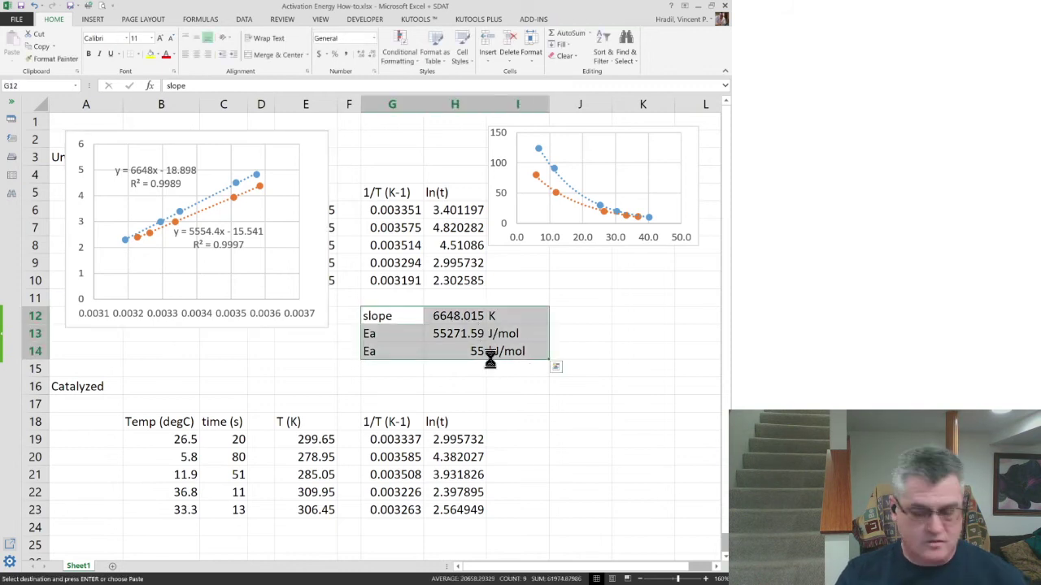
pyautogui.click(391, 543)
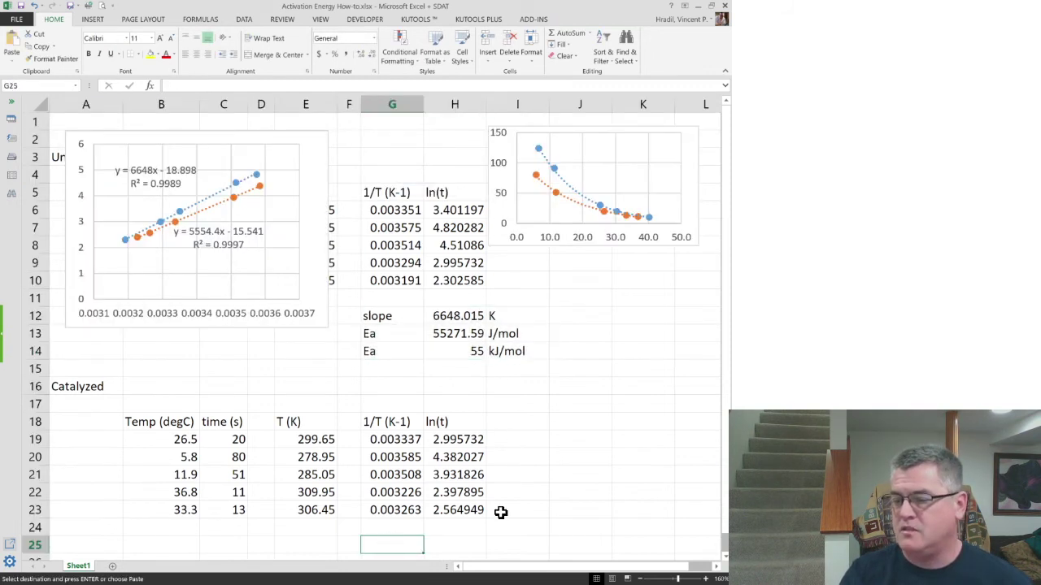
pyautogui.hotkey('ctrl', 'v')
pyautogui.scroll(-5, 568, 496)
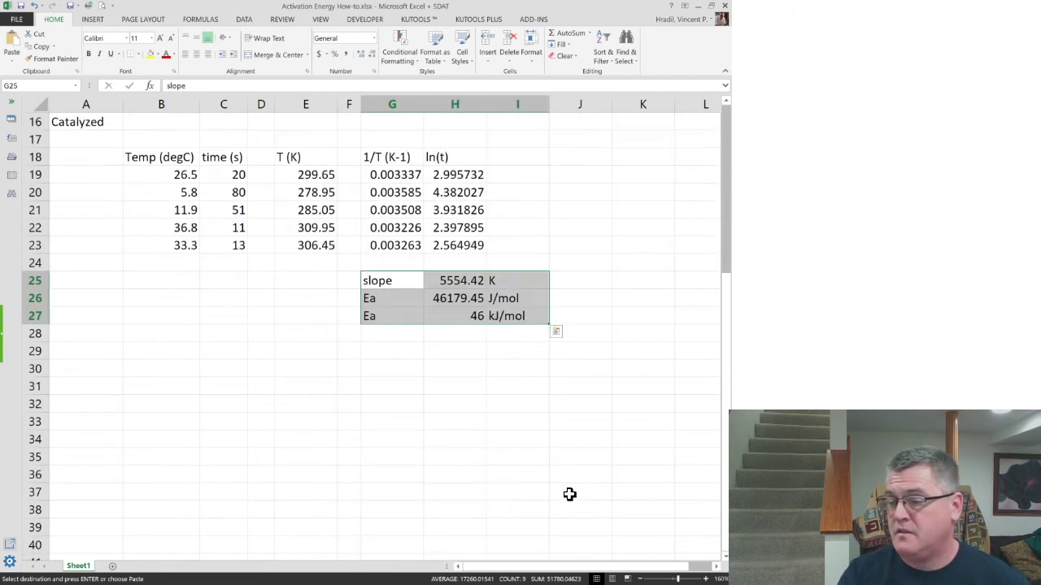
pyautogui.scroll(2, 569, 495)
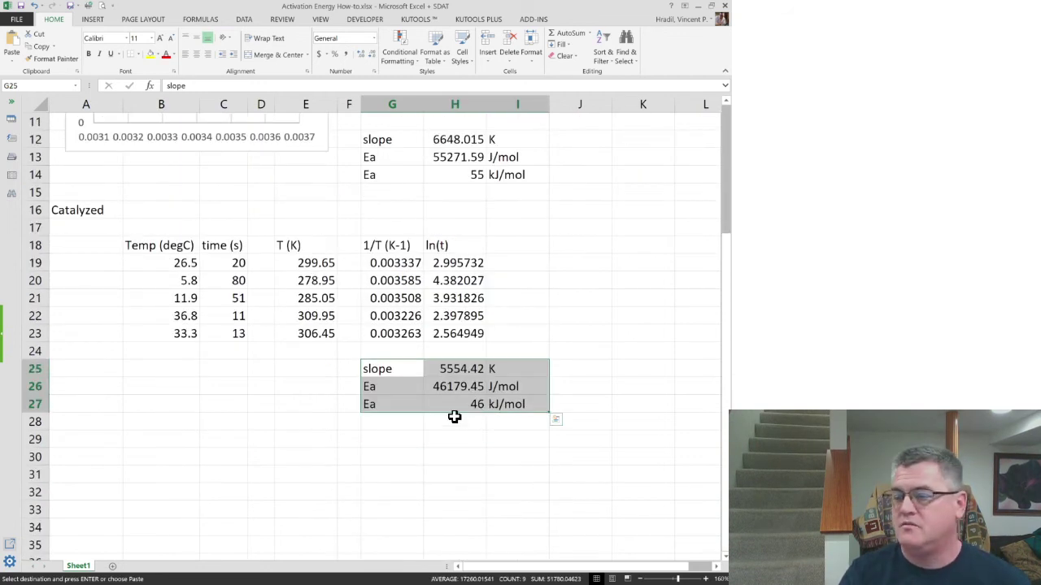
pyautogui.click(478, 429)
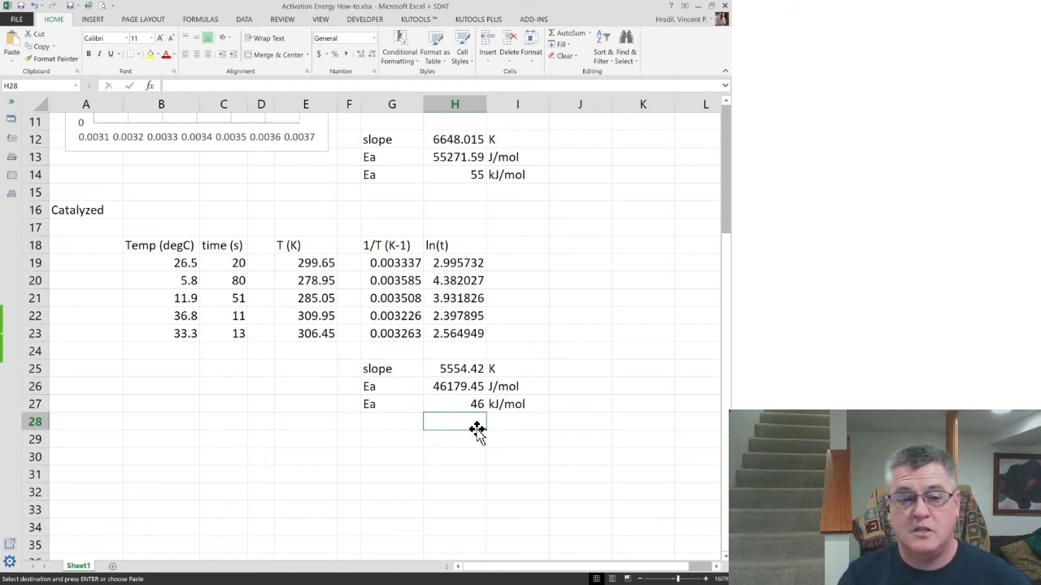
pyautogui.scroll(3, 626, 307)
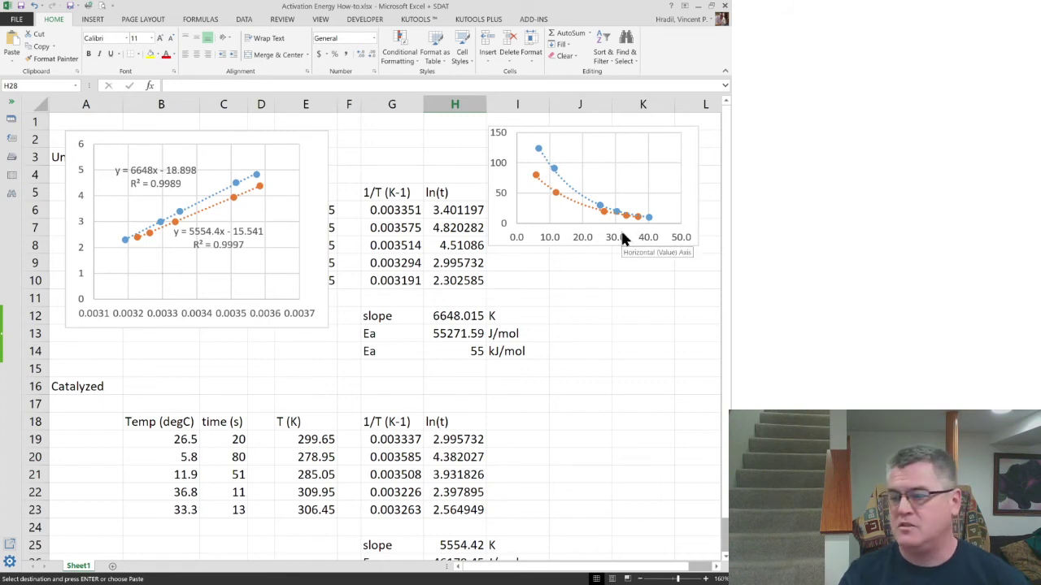
pyautogui.scroll(-2, 604, 327)
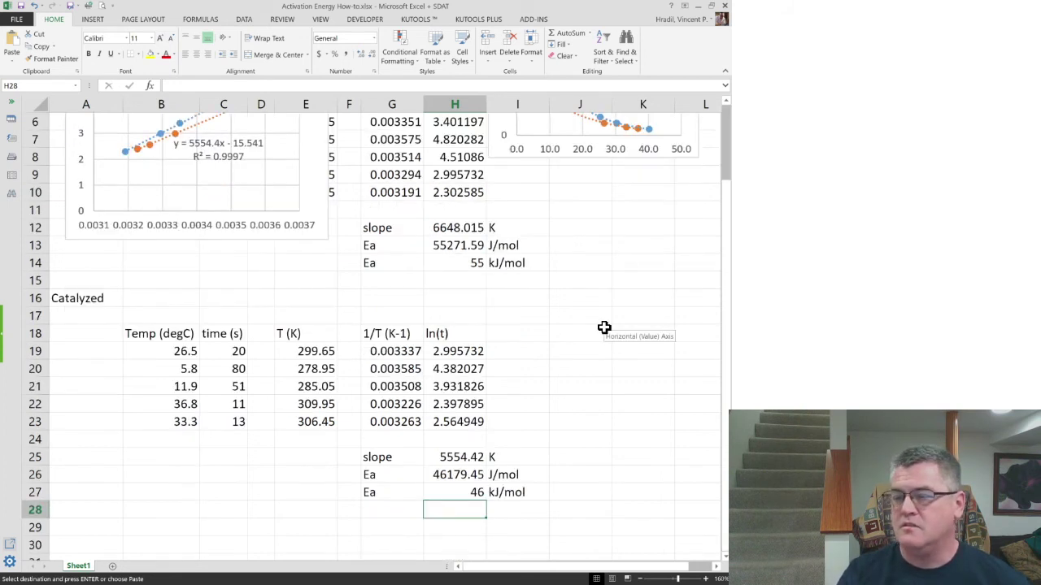
pyautogui.scroll(2, 604, 328)
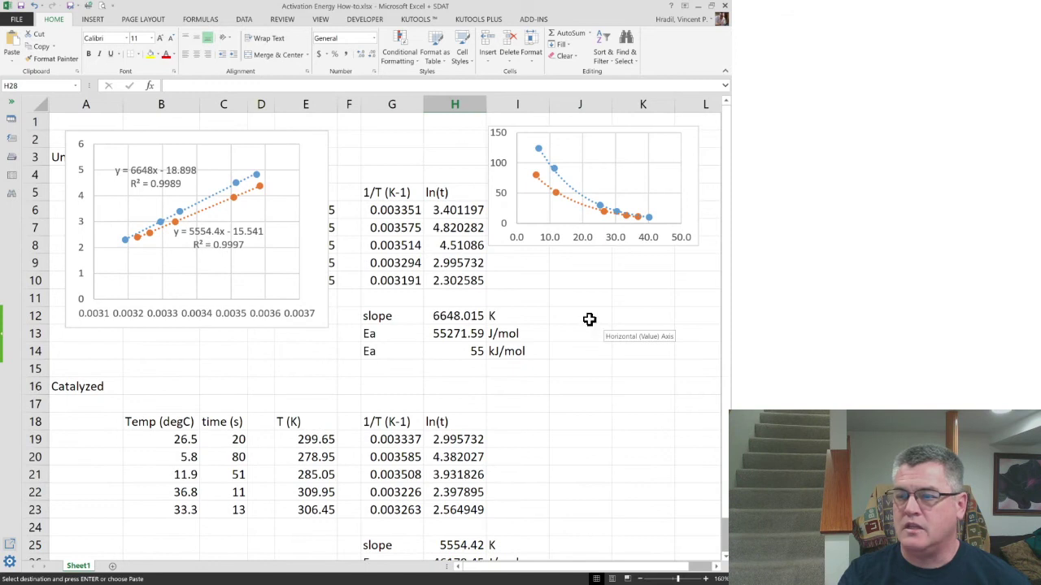
pyautogui.scroll(-4, 566, 317)
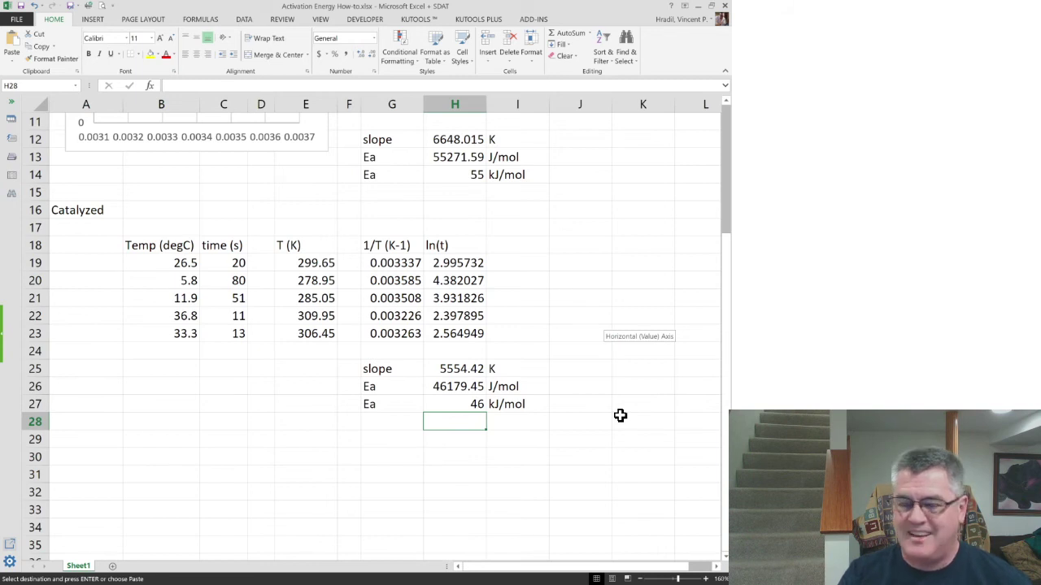
# Step: Move the ln(t) chart so it covers columns A to F between rows 7 and 18
pyautogui.scroll(4, 609, 381)
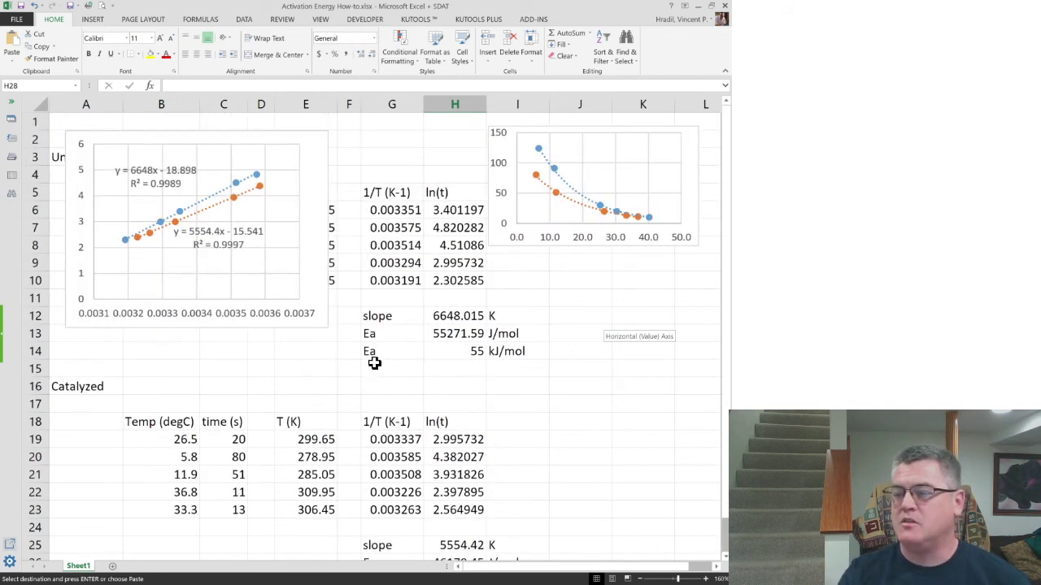
pyautogui.moveTo(321, 327); pyautogui.dragTo(678, 509)
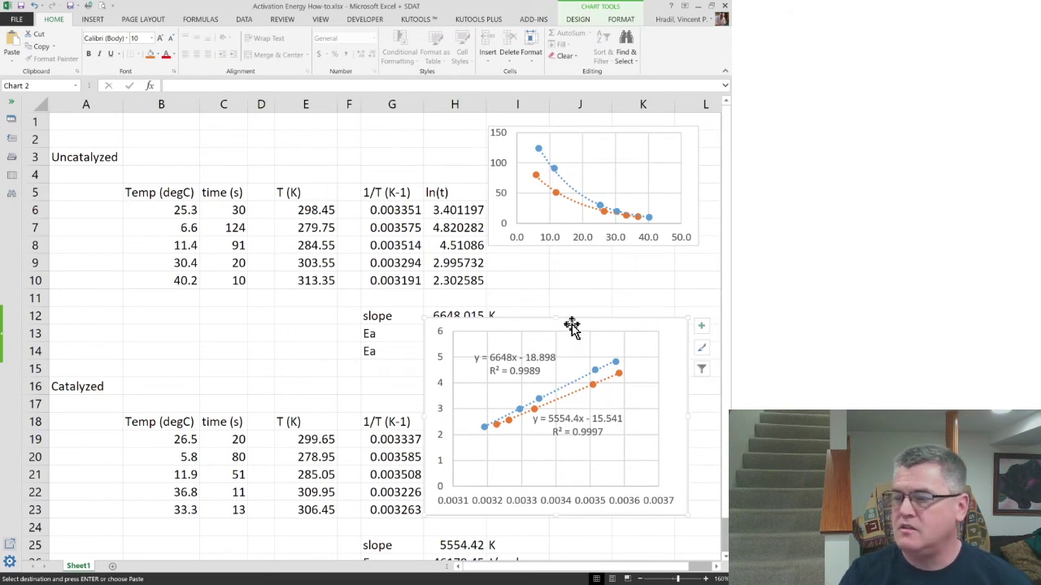
pyautogui.moveTo(572, 325)
pyautogui.mouseDown()
pyautogui.moveTo(385, 367)
pyautogui.moveTo(284, 304)
pyautogui.moveTo(231, 237)
pyautogui.mouseUp()
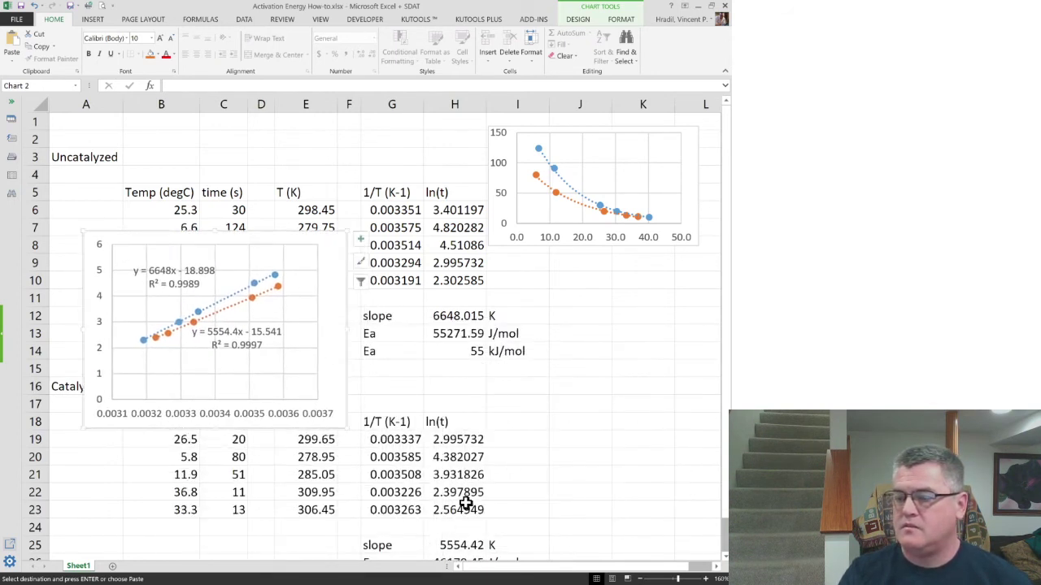
# Step: Format the slopes in H12 and H25 to zero decimal places and place the ln(t) chart over columns H to K, rows 11 to 22
pyautogui.click(463, 316)
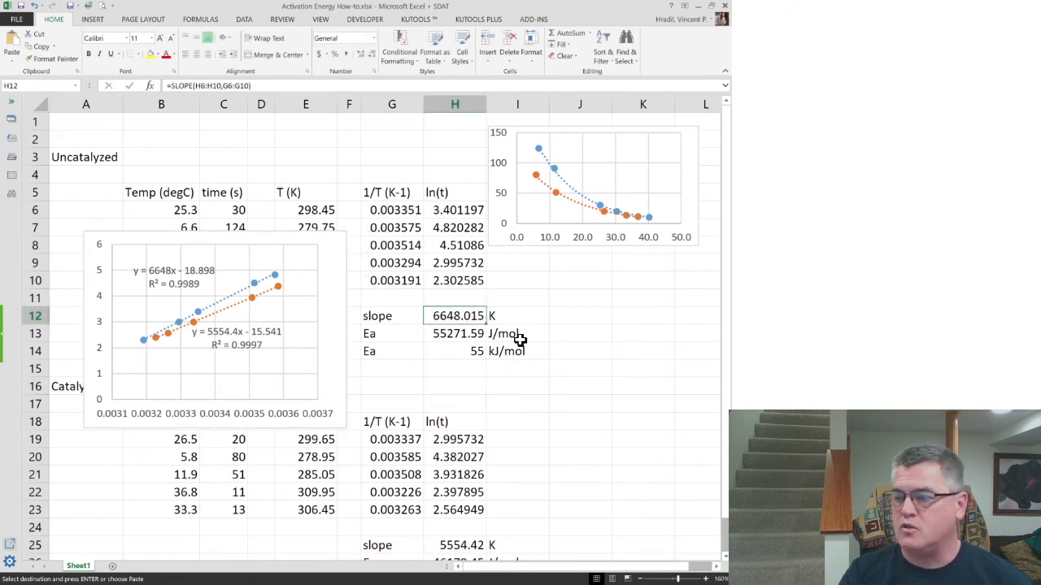
pyautogui.click(358, 49)
pyautogui.click(371, 48)
pyautogui.click(371, 49)
pyautogui.click(370, 48)
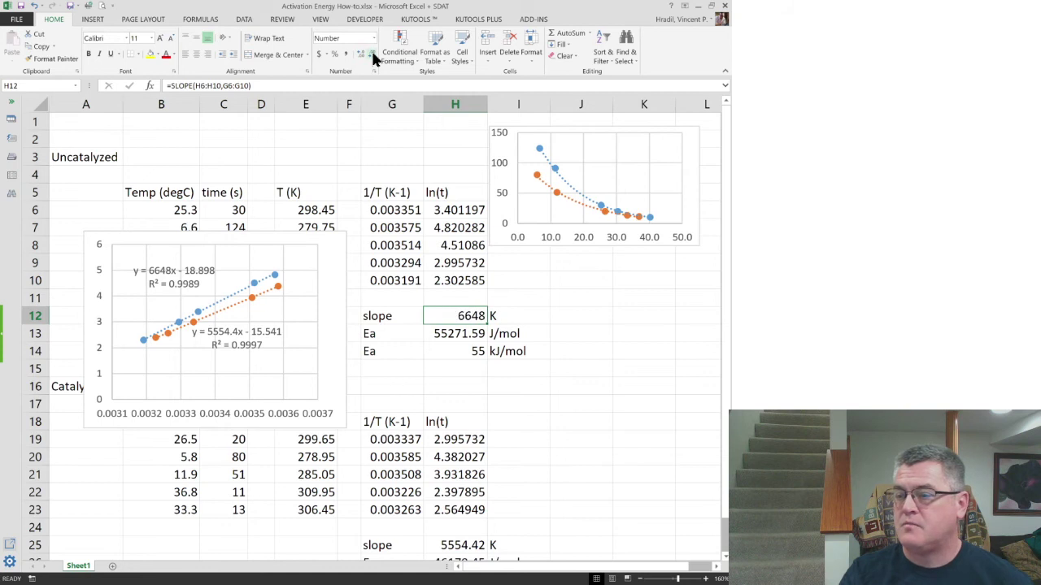
pyautogui.click(468, 542)
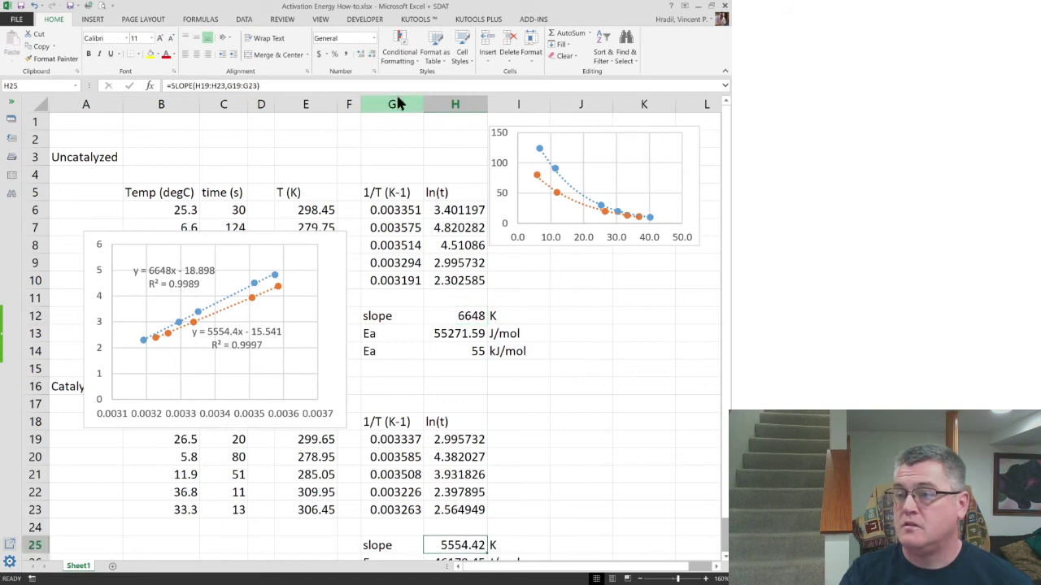
pyautogui.click(370, 50)
pyautogui.click(369, 50)
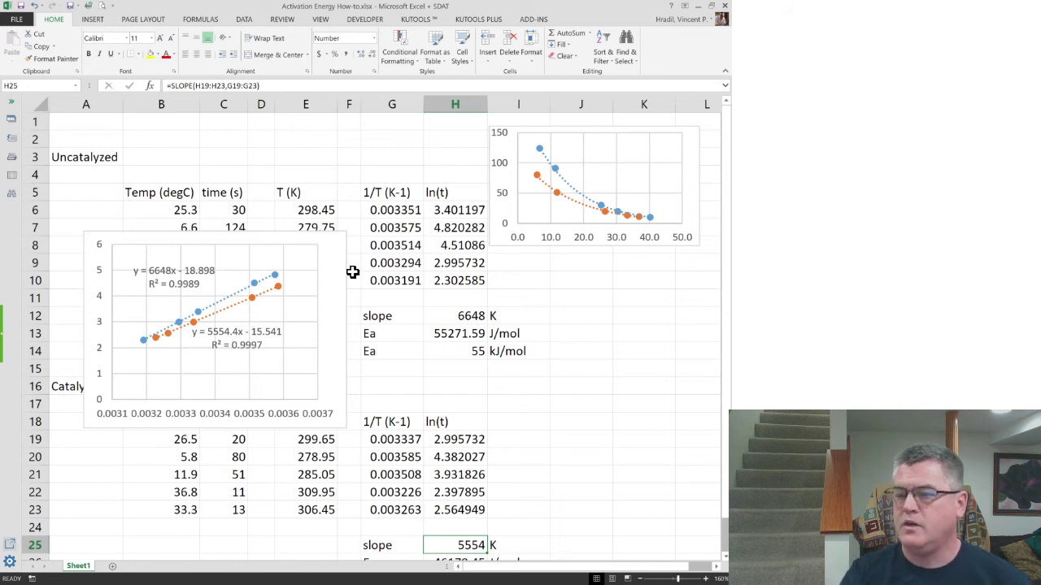
pyautogui.moveTo(336, 272); pyautogui.dragTo(668, 333)
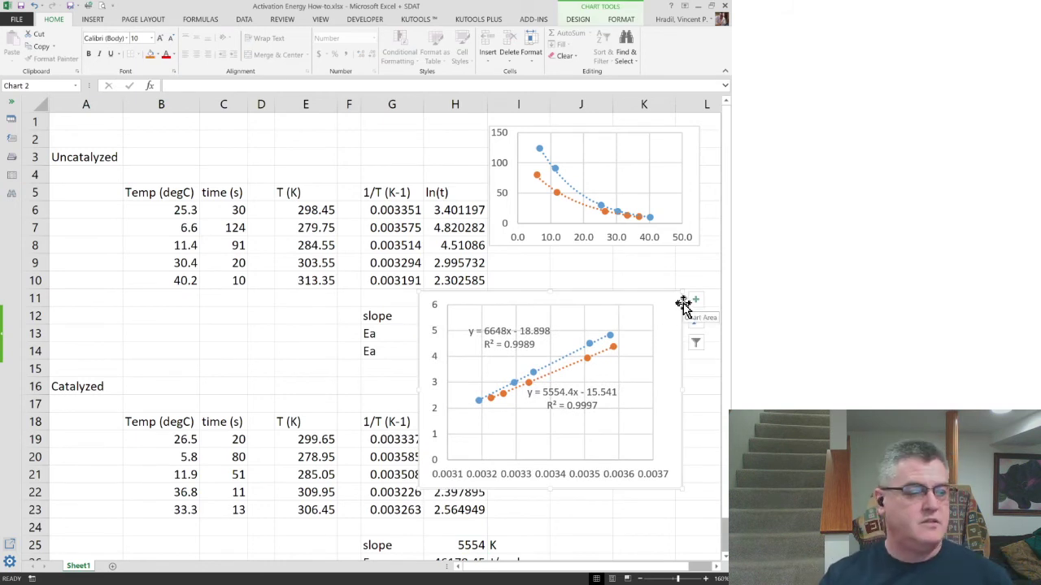
# Step: Switch to the Activation Energy How-to spreadsheet in Google Sheets and move the Uncatalyzed label from A5 to A4
pyautogui.click(698, 6)
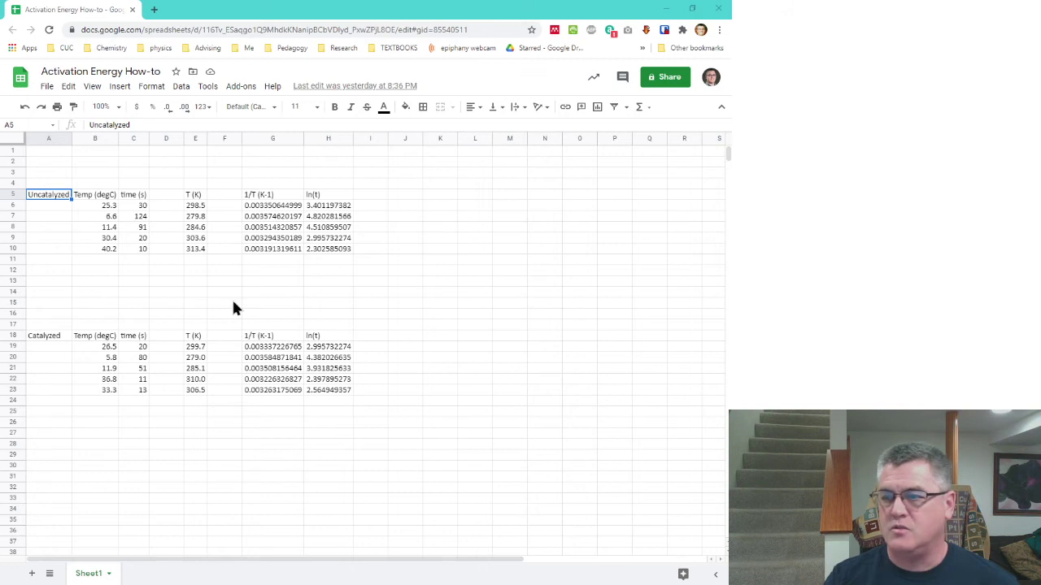
pyautogui.click(120, 109)
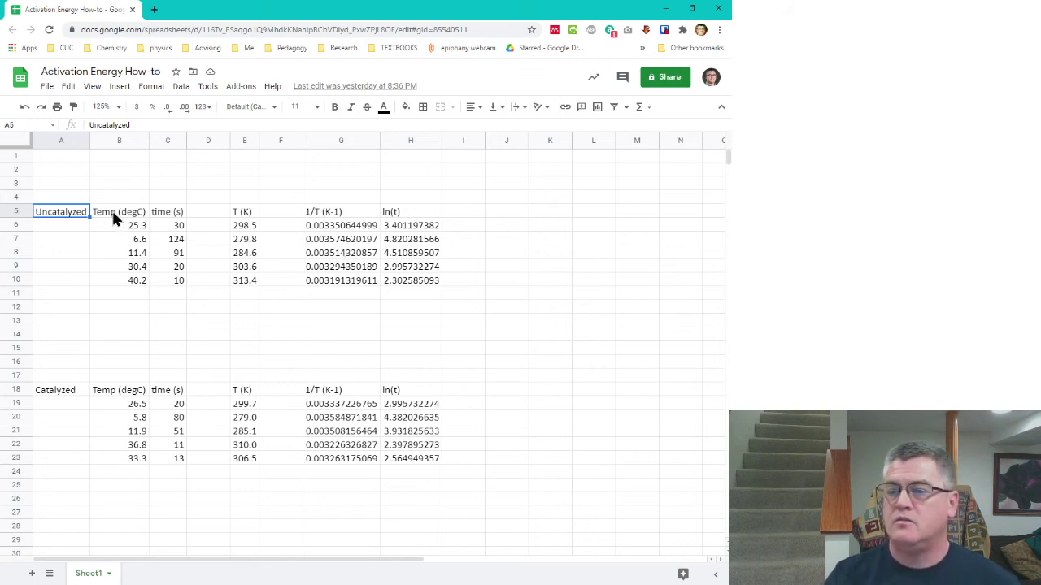
pyautogui.moveTo(53, 216); pyautogui.dragTo(58, 186)
pyautogui.click(59, 200)
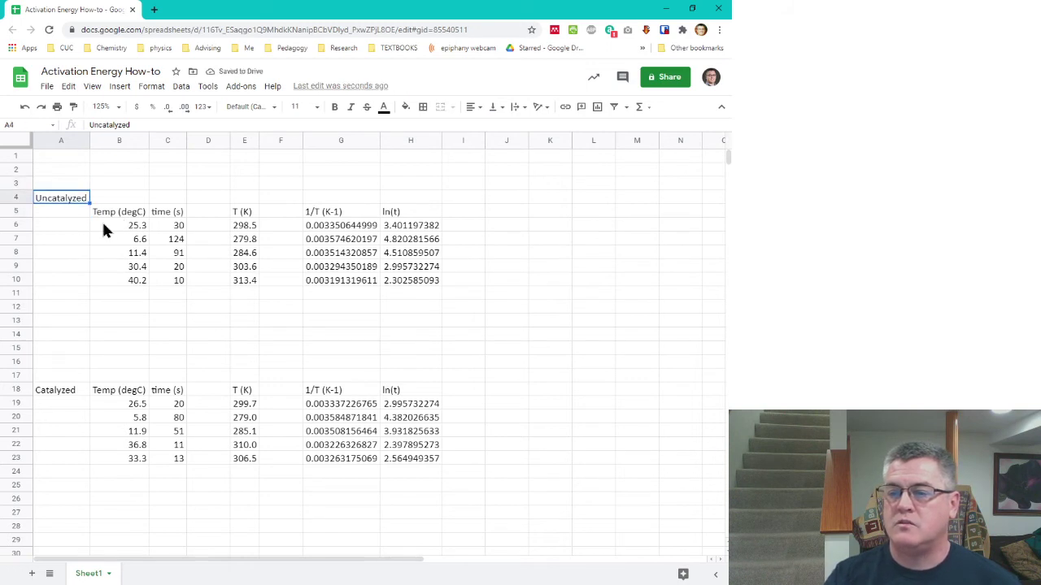
# Step: Insert a scatter chart of time (s) against Temp (degC) from B5:C10 and move it up over rows 1 to 20
pyautogui.click(109, 210)
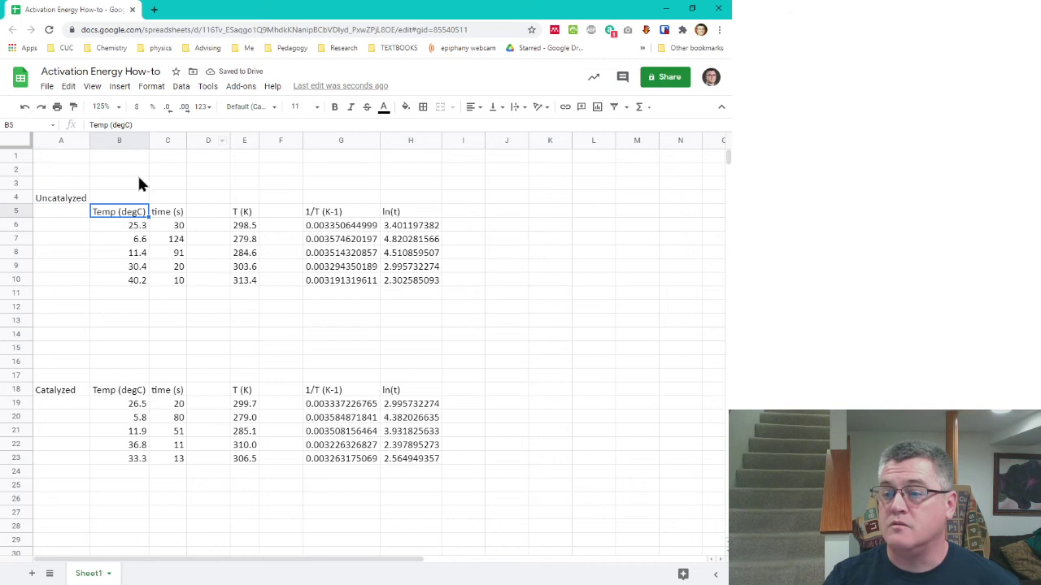
pyautogui.click(119, 86)
pyautogui.click(159, 252)
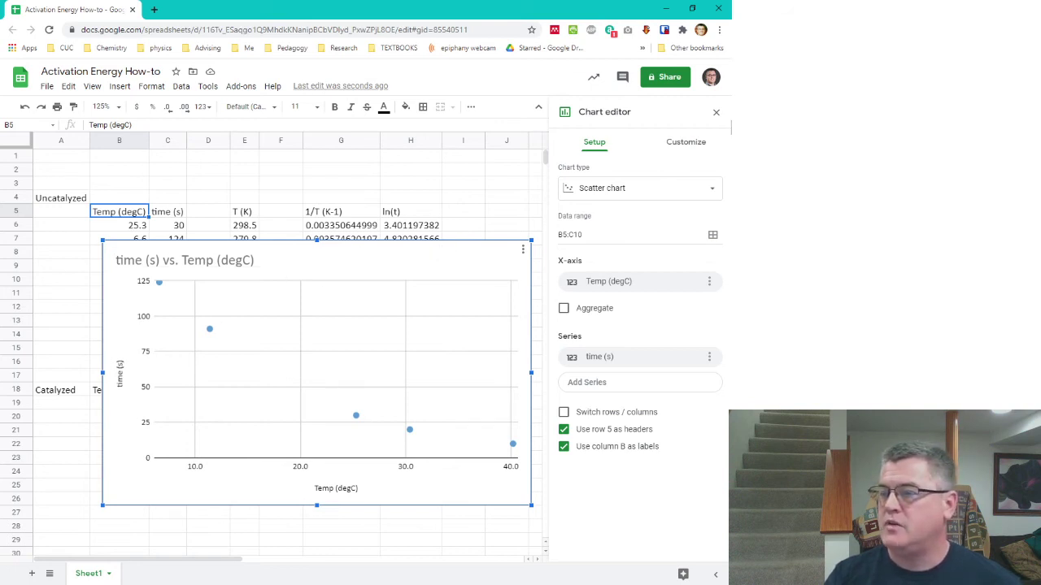
pyautogui.click(716, 114)
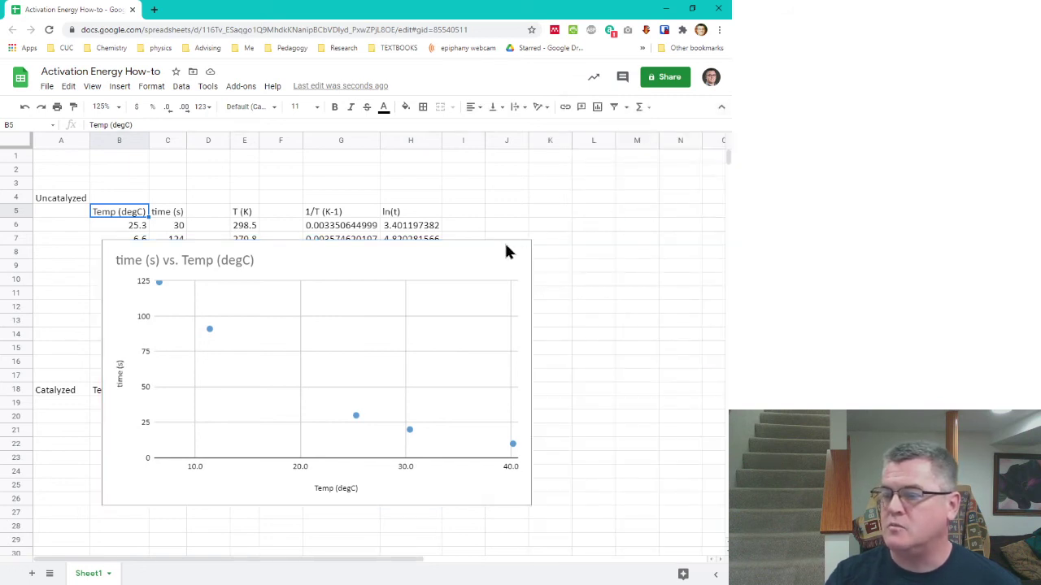
pyautogui.click(443, 250)
pyautogui.moveTo(444, 253); pyautogui.dragTo(557, 173)
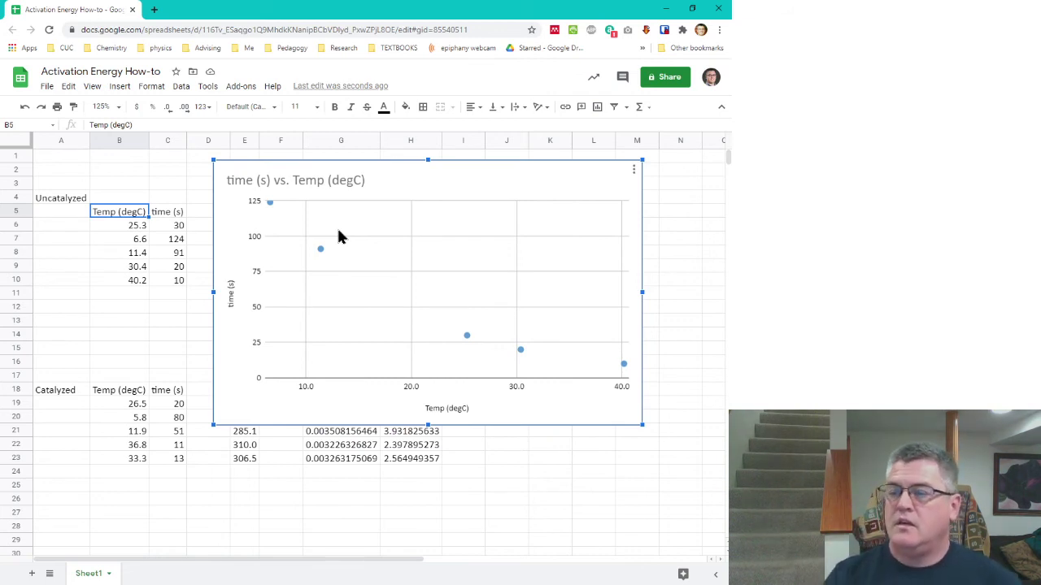
pyautogui.moveTo(252, 179); pyautogui.dragTo(153, 178)
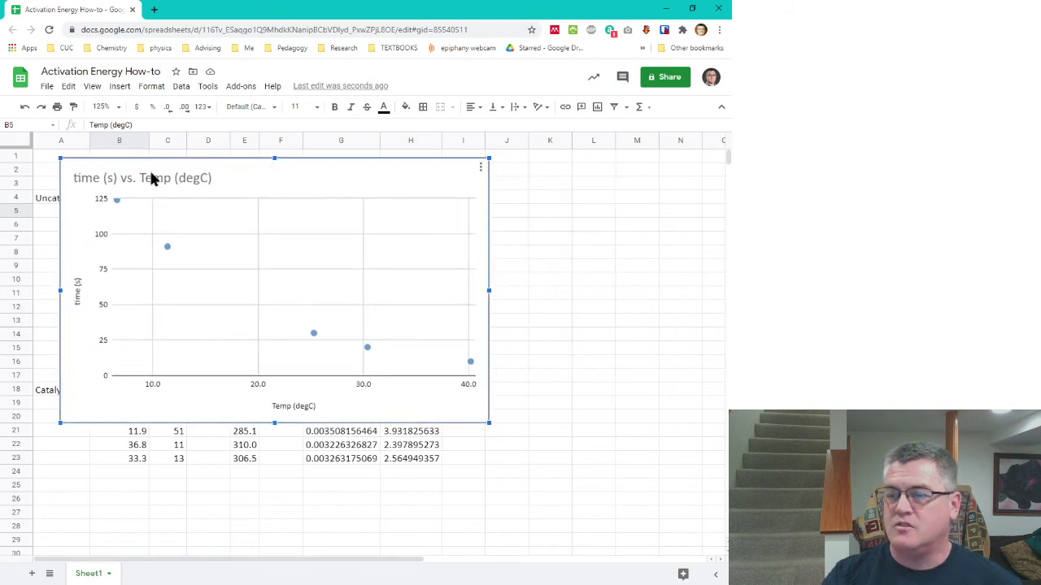
# Step: Try to add the catalyzed times C19:C23 to the scatter chart as a second series
pyautogui.doubleClick(240, 176)
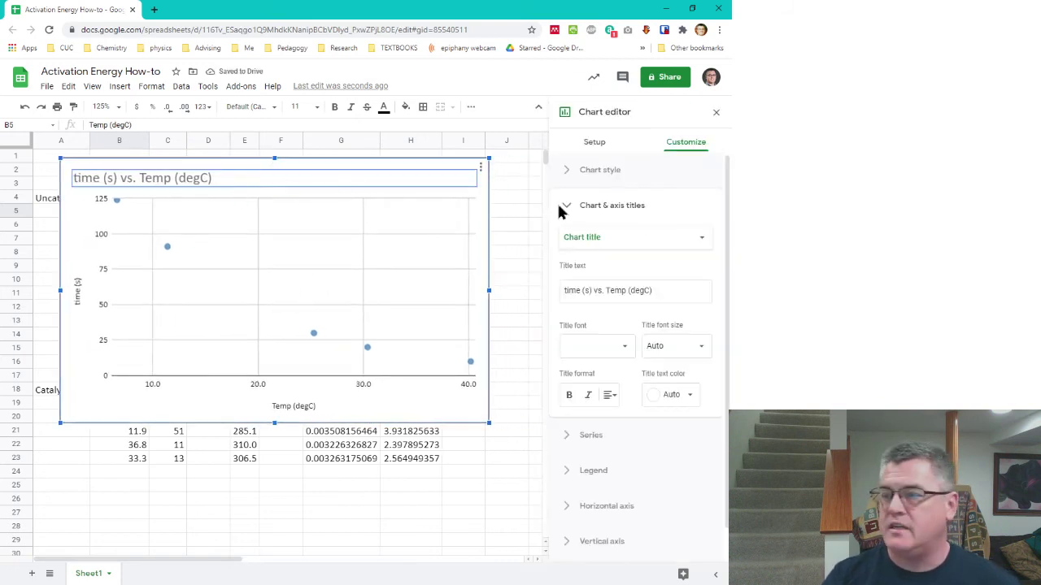
pyautogui.click(594, 144)
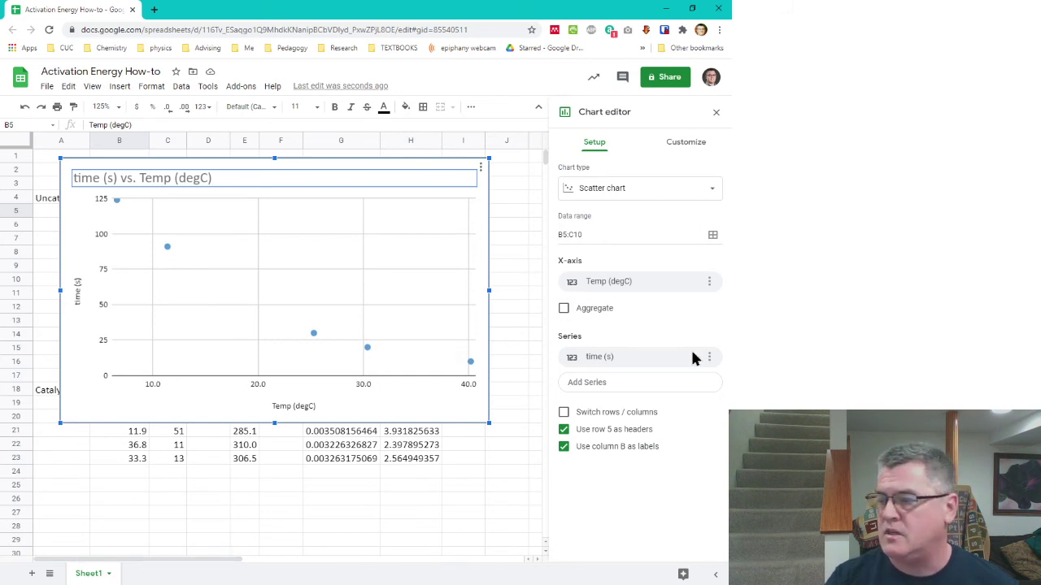
pyautogui.click(613, 388)
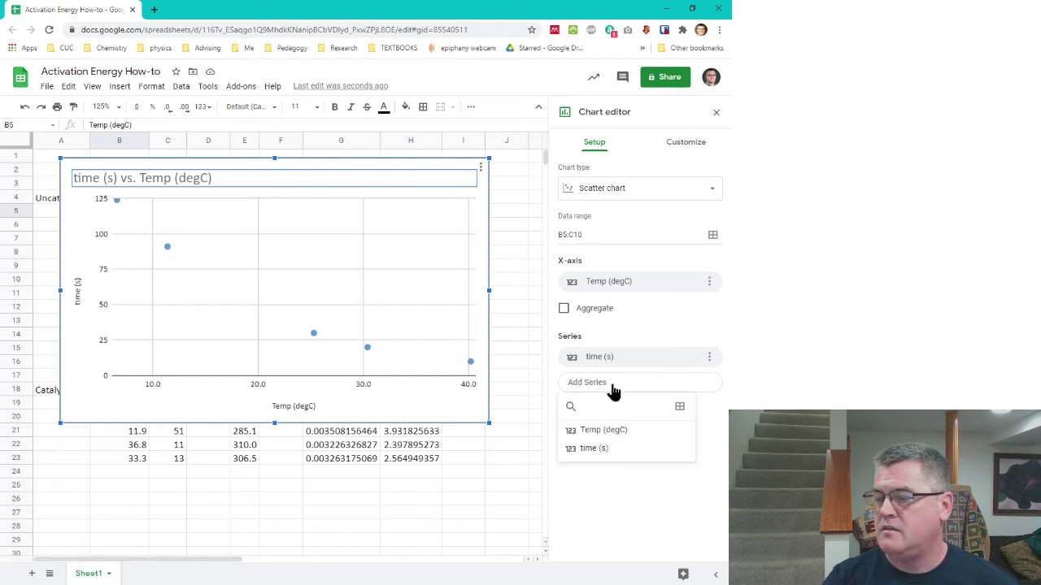
pyautogui.click(680, 409)
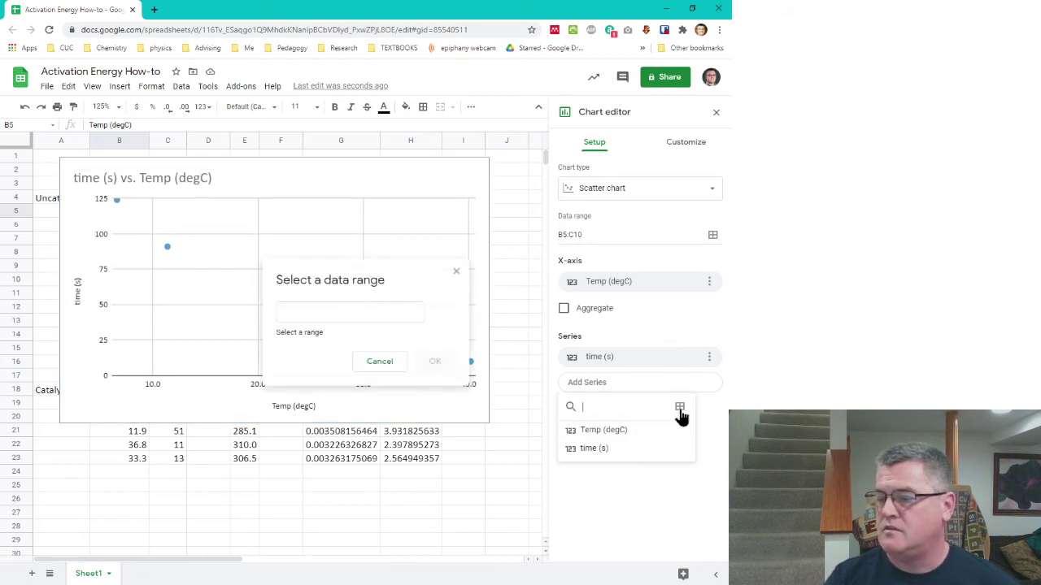
pyautogui.click(290, 305)
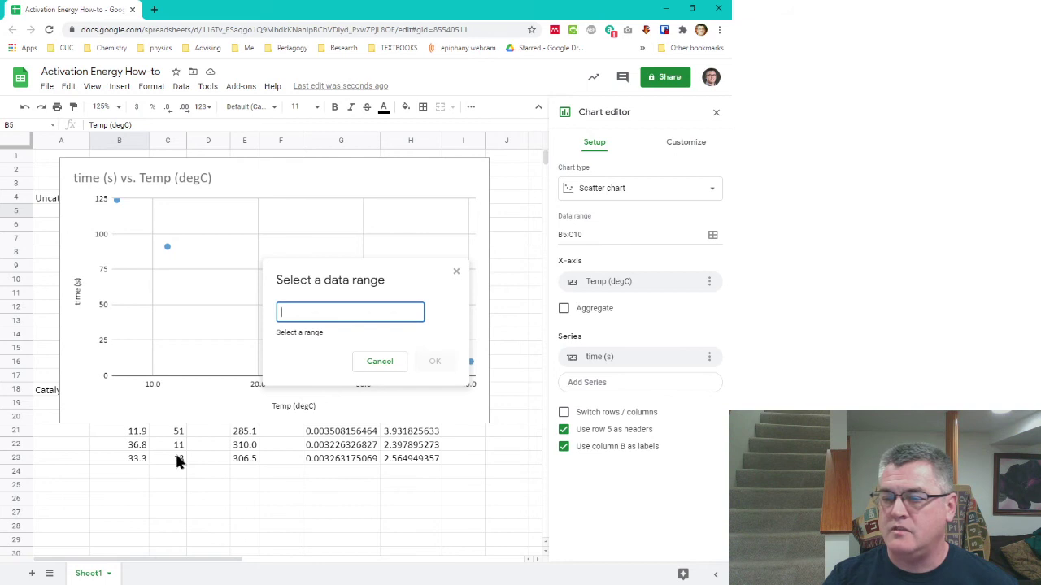
pyautogui.moveTo(172, 457); pyautogui.dragTo(171, 389)
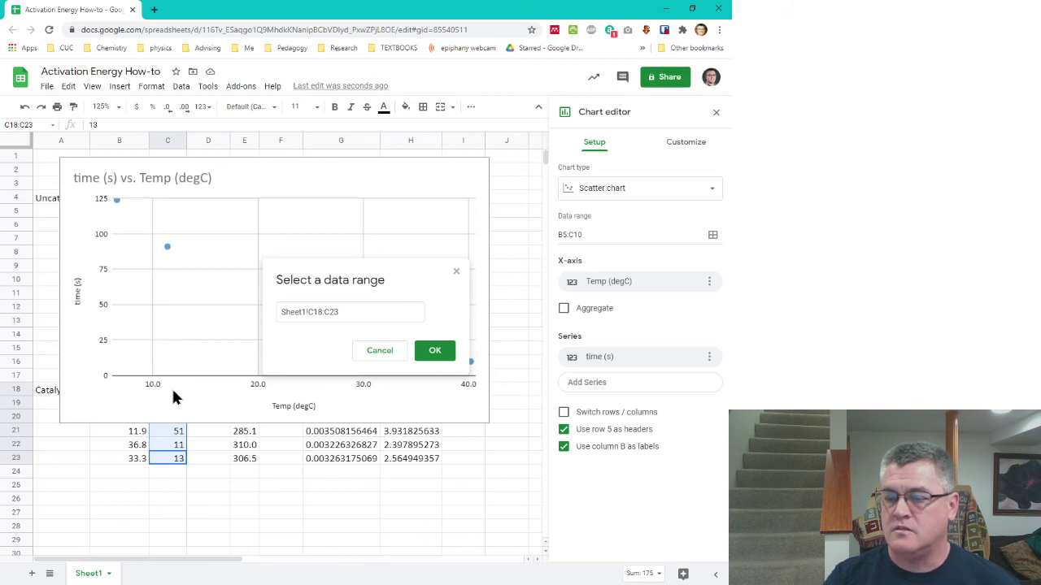
pyautogui.moveTo(173, 391); pyautogui.dragTo(174, 405)
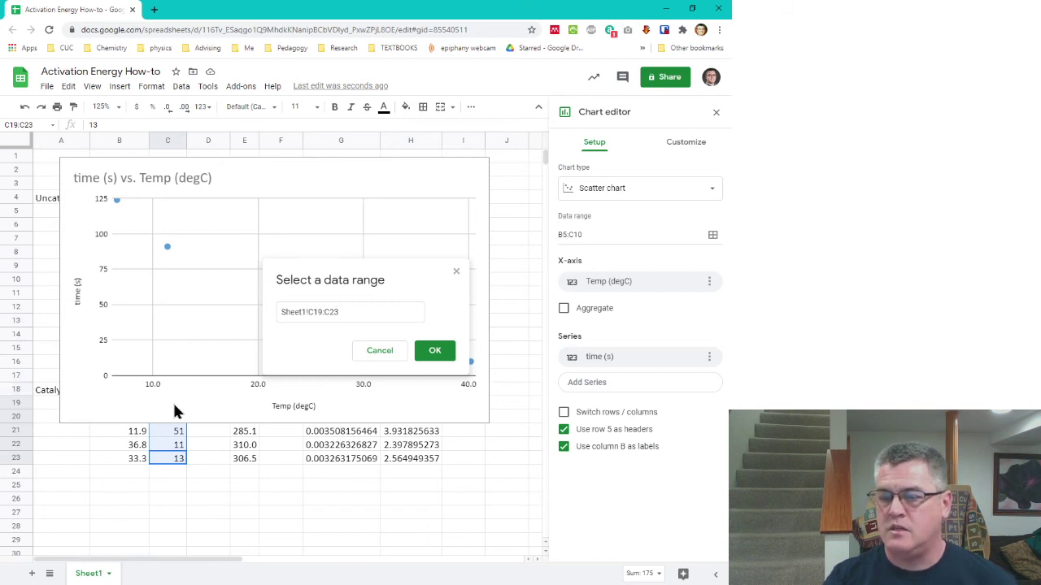
pyautogui.rightClick(174, 411)
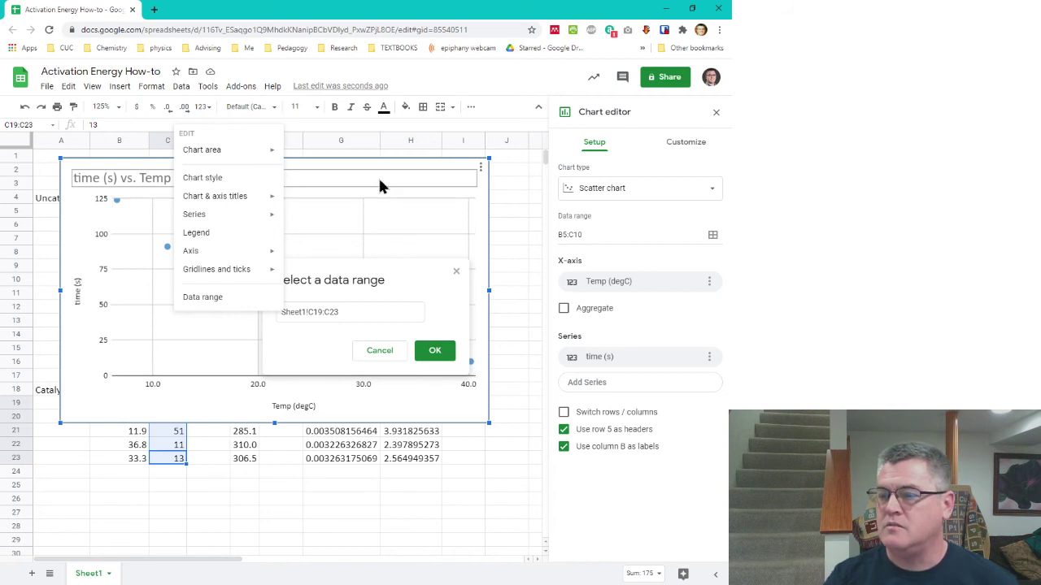
pyautogui.click(429, 329)
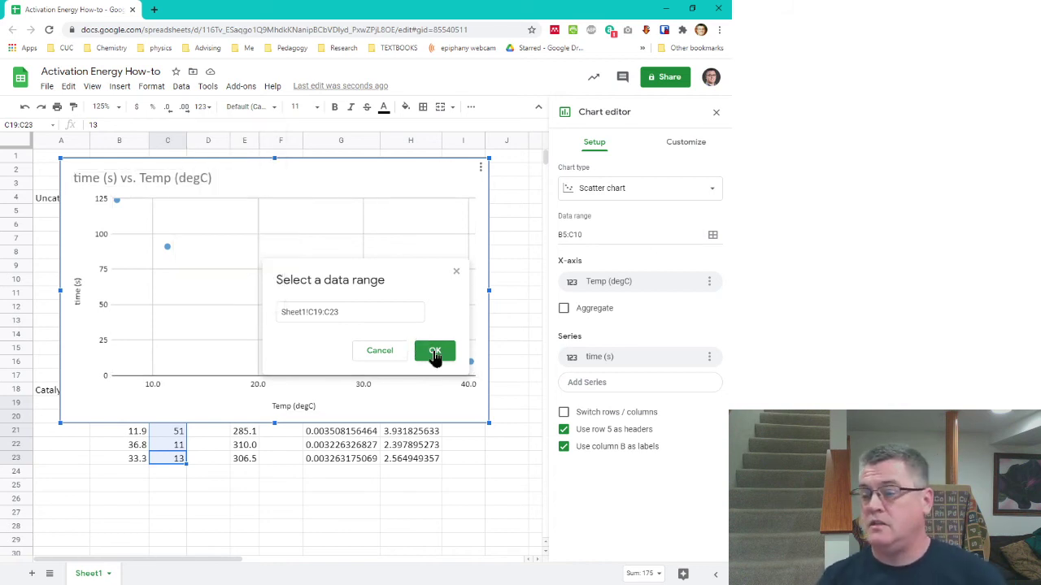
pyautogui.click(435, 352)
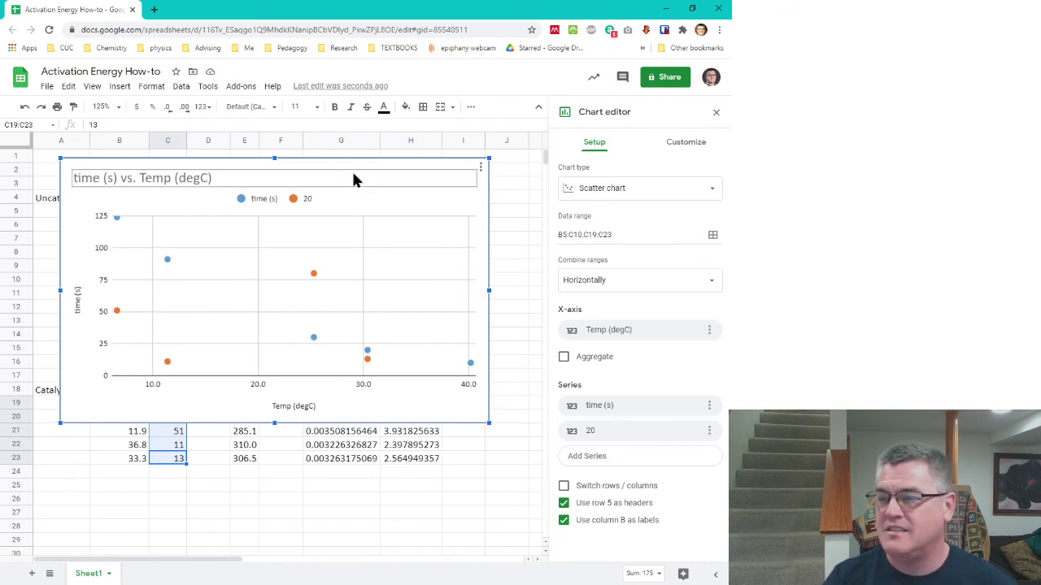
# Step: Move the chart clear of the columns A to C data and remove its series named 20
pyautogui.moveTo(353, 179); pyautogui.dragTo(495, 182)
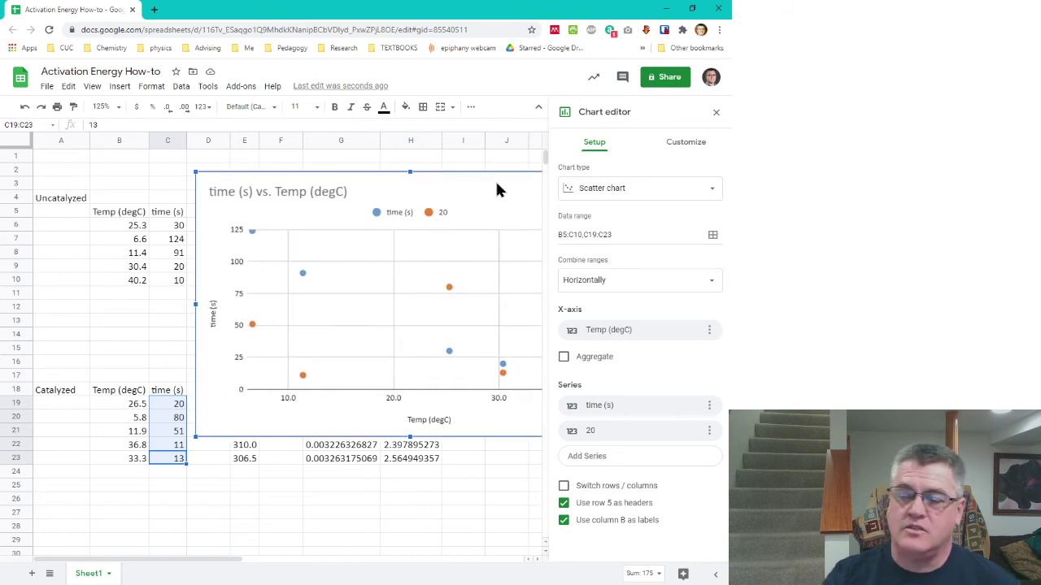
pyautogui.click(708, 434)
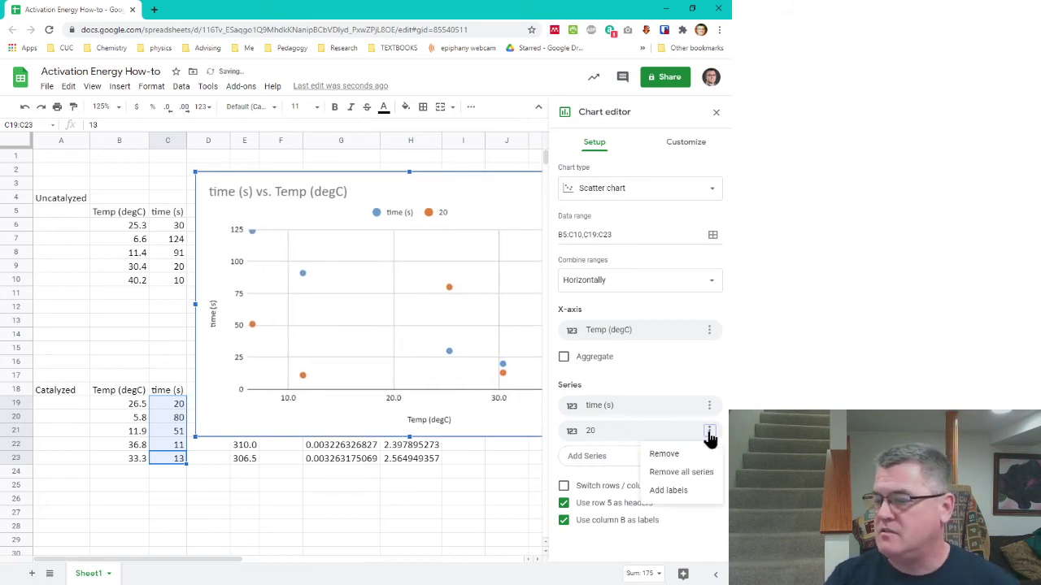
pyautogui.click(665, 454)
# Step: Add the catalyzed times with their header, C18:C23, to the scatter chart as a second series
pyautogui.click(658, 435)
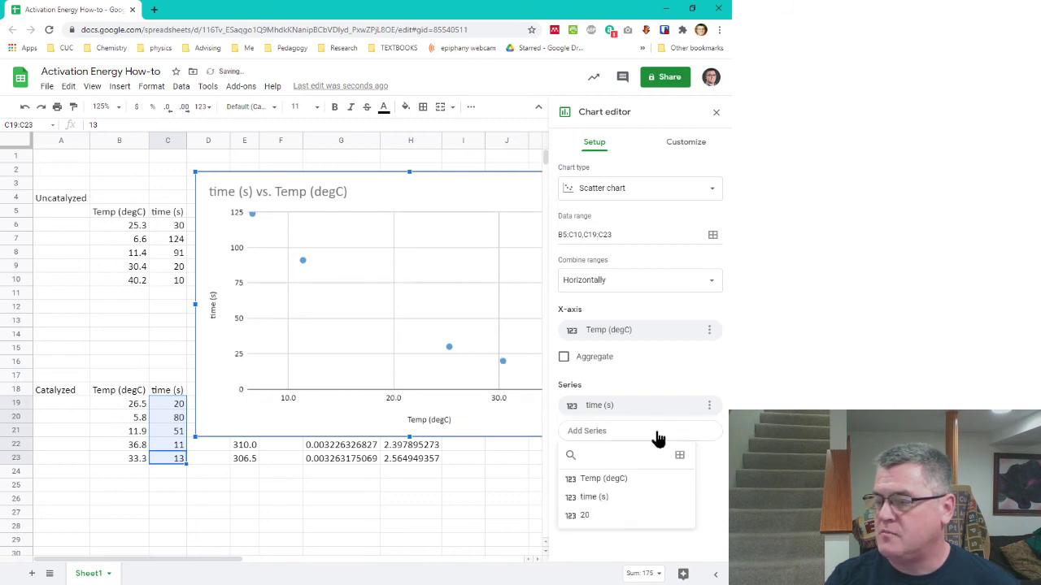
pyautogui.click(679, 457)
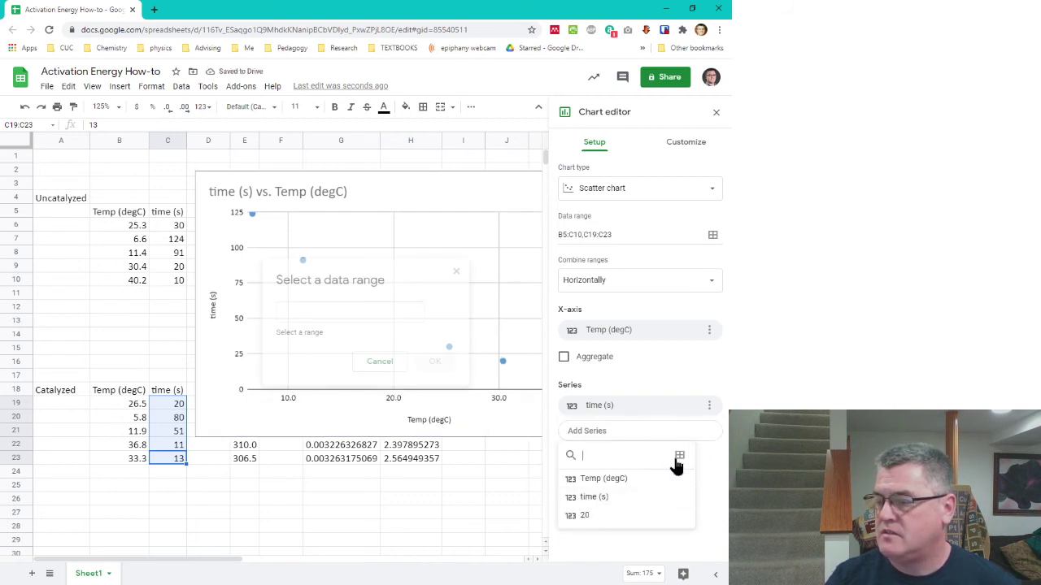
pyautogui.click(342, 309)
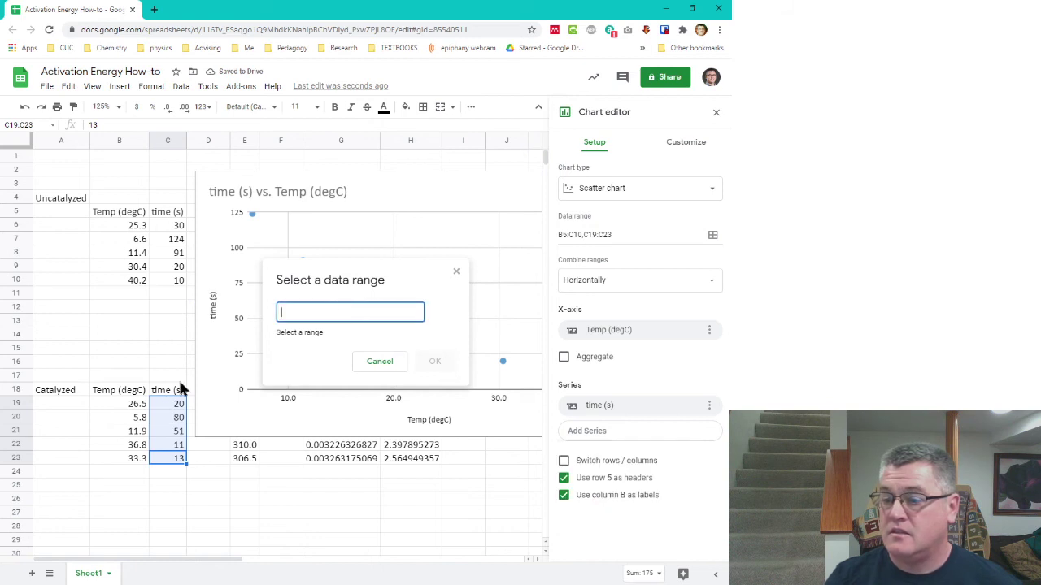
pyautogui.moveTo(168, 395); pyautogui.dragTo(162, 460)
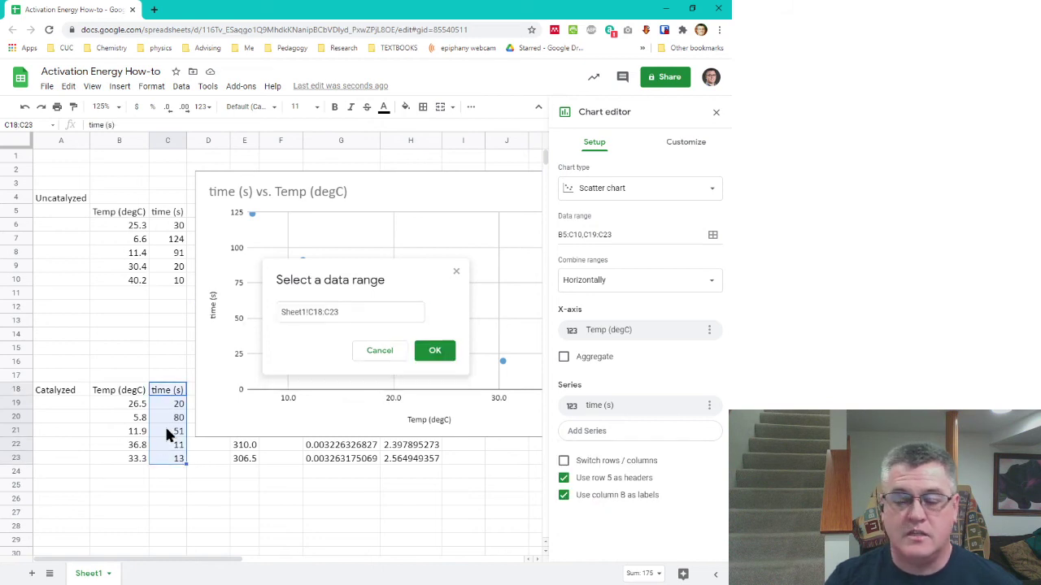
pyautogui.click(434, 351)
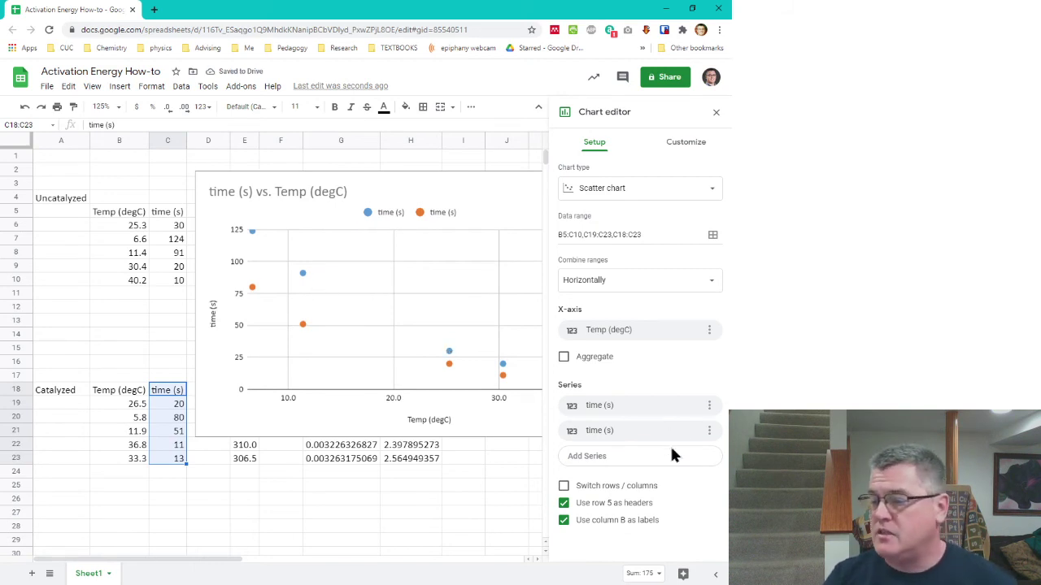
# Step: Add an exponential trendline to the orange catalyzed time (s) series in the scatter chart
pyautogui.click(302, 329)
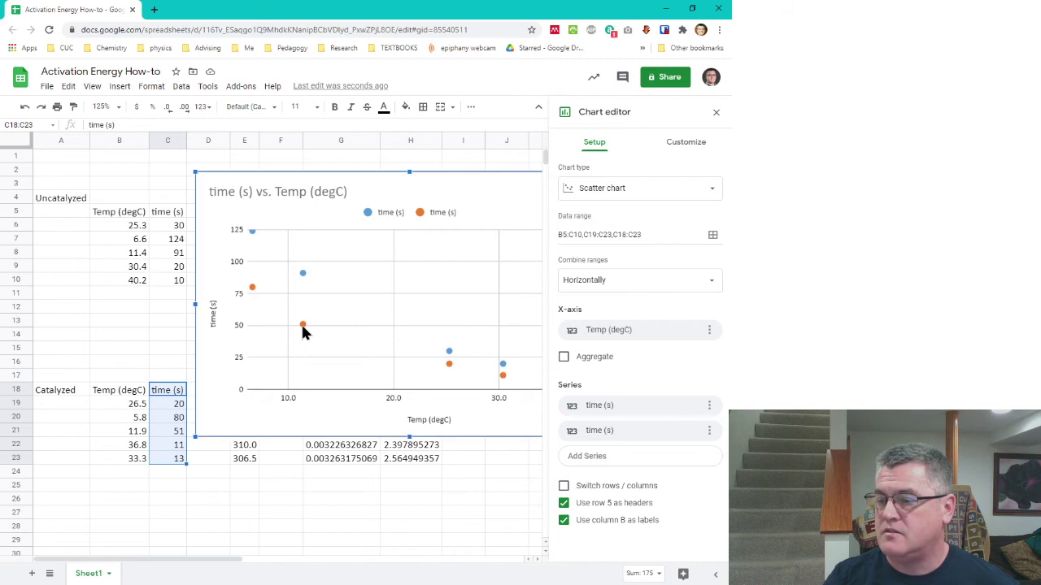
pyautogui.click(301, 324)
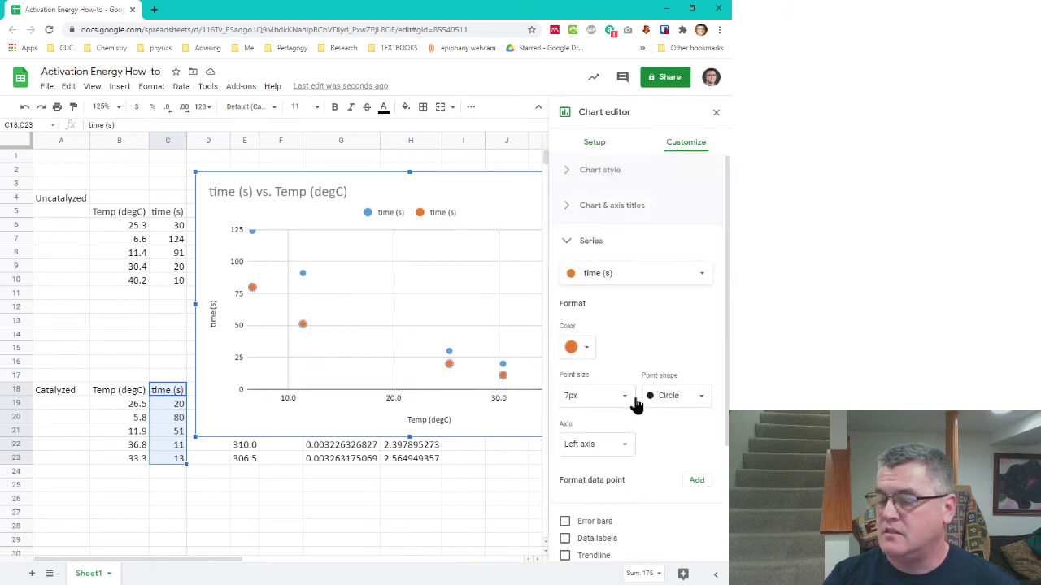
pyautogui.click(565, 556)
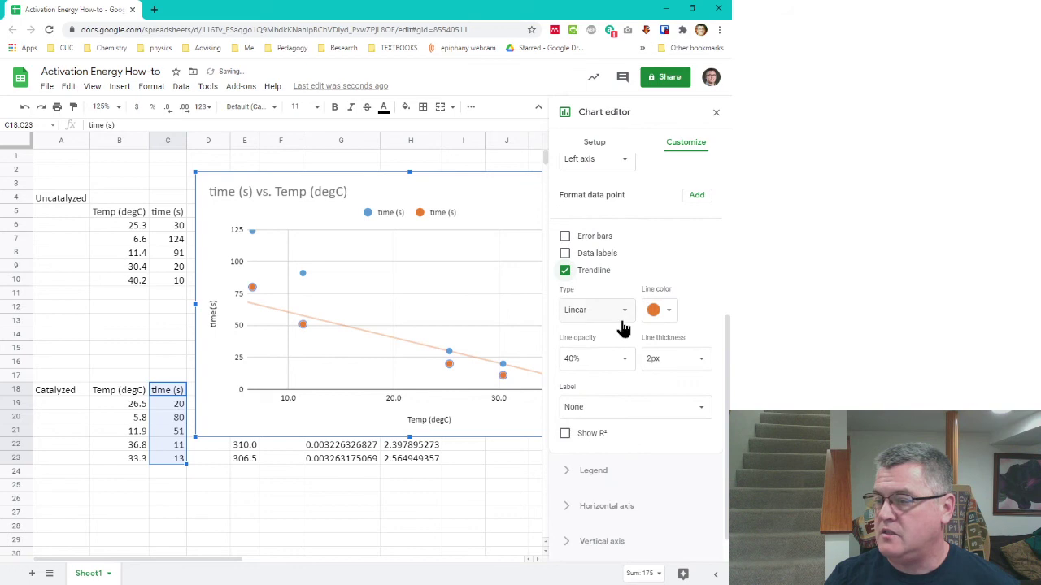
pyautogui.click(624, 311)
pyautogui.click(606, 327)
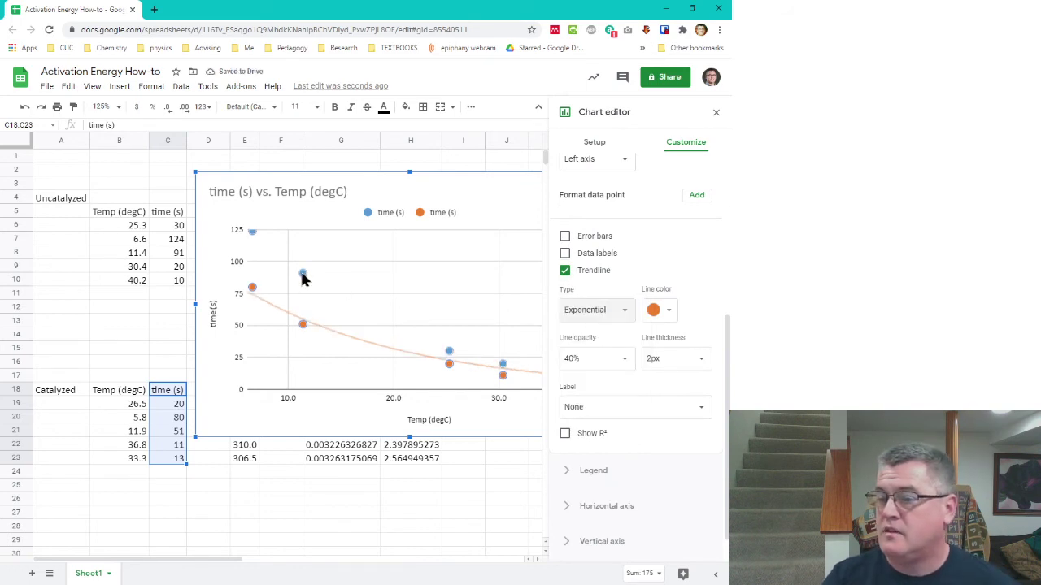
# Step: Add an exponential trendline to the blue uncatalyzed time (s) series in the scatter chart
pyautogui.click(303, 275)
pyautogui.click(565, 485)
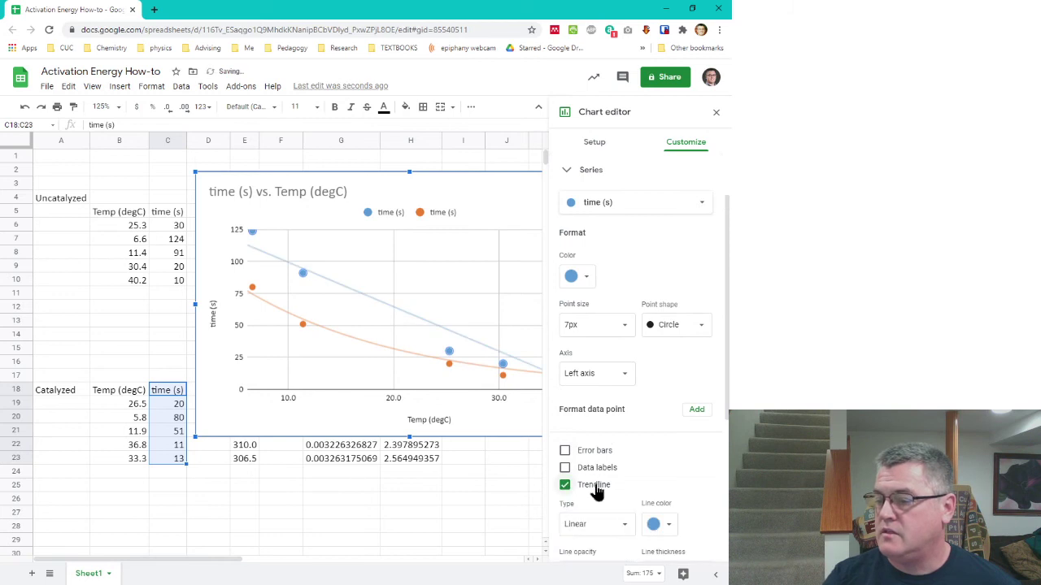
pyautogui.click(626, 502)
pyautogui.click(614, 517)
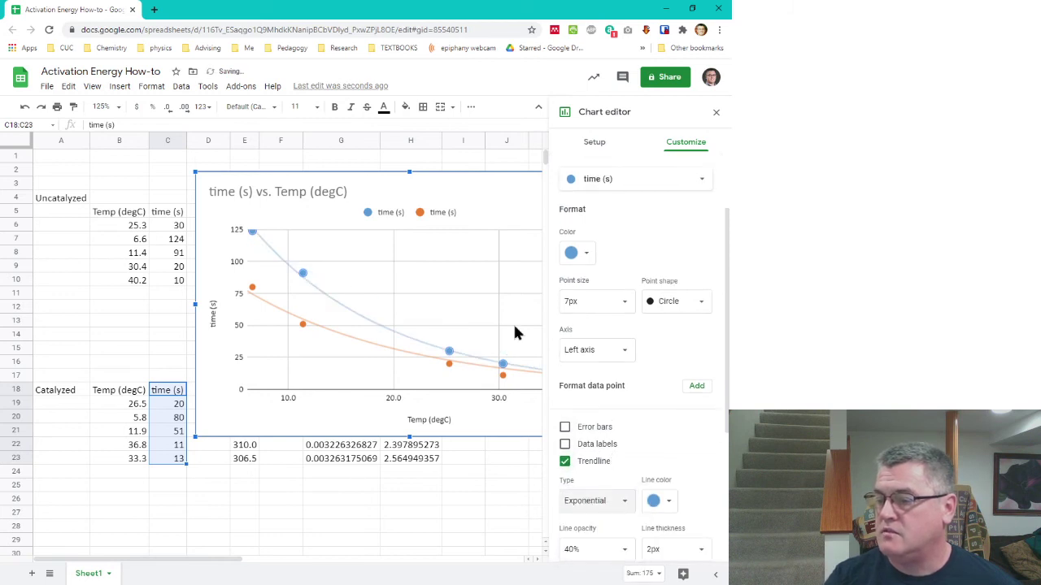
# Step: Close the chart settings and delete the time (s) vs. Temp (degC) scatter chart from the sheet
pyautogui.click(444, 290)
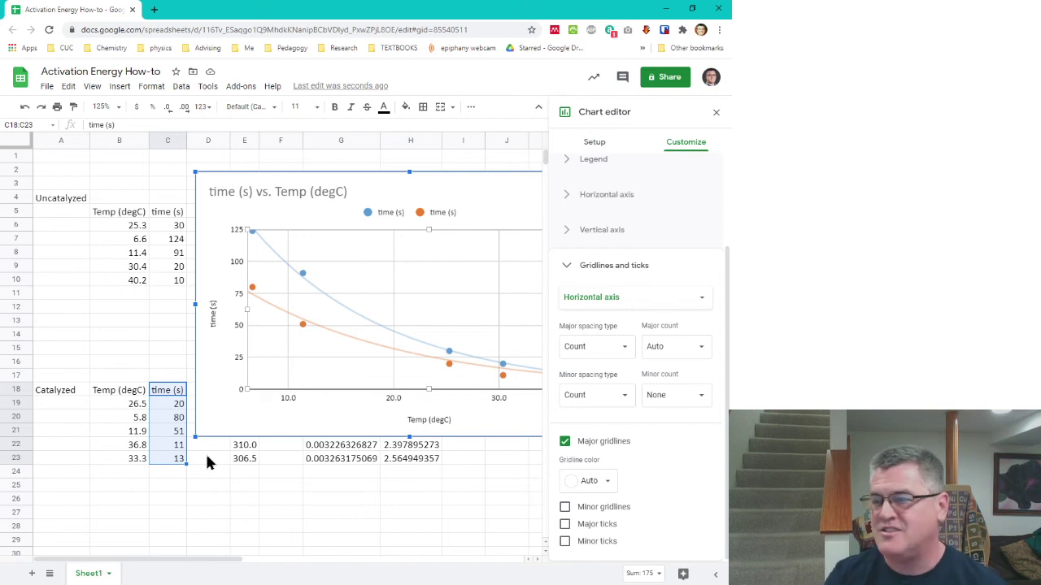
pyautogui.click(716, 113)
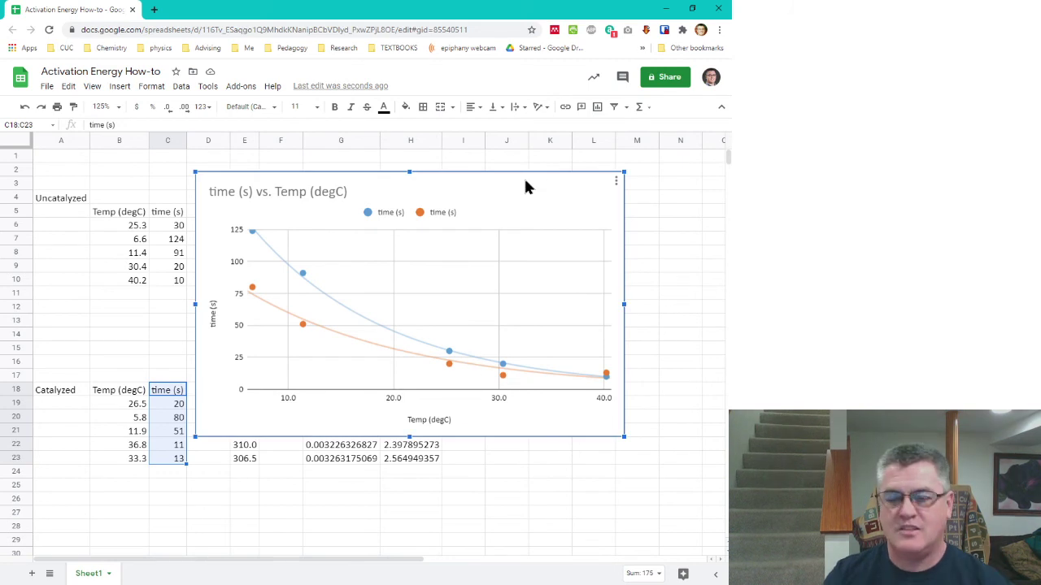
pyautogui.moveTo(551, 188); pyautogui.dragTo(581, 191)
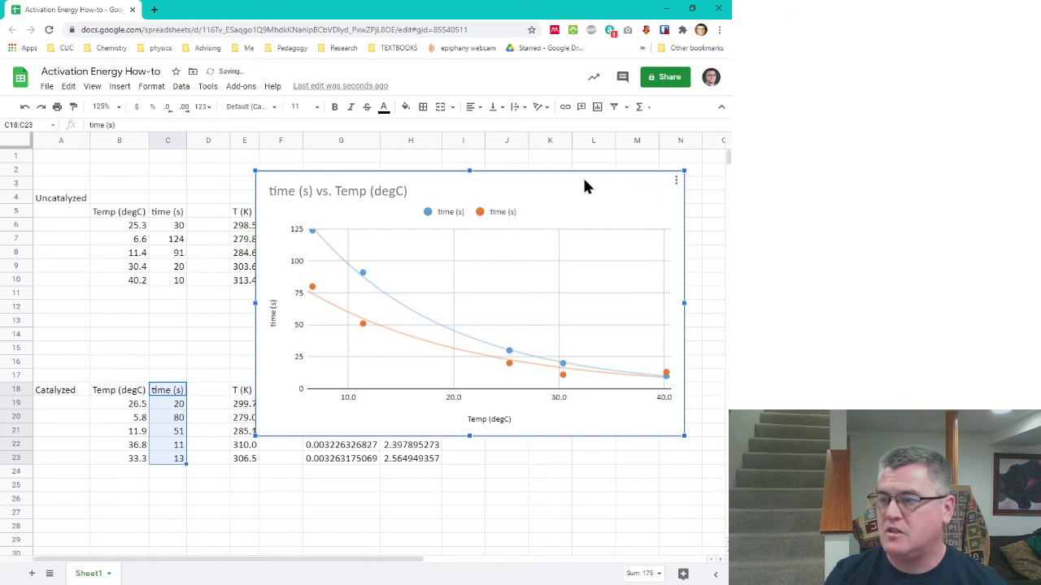
pyautogui.press('Delete')
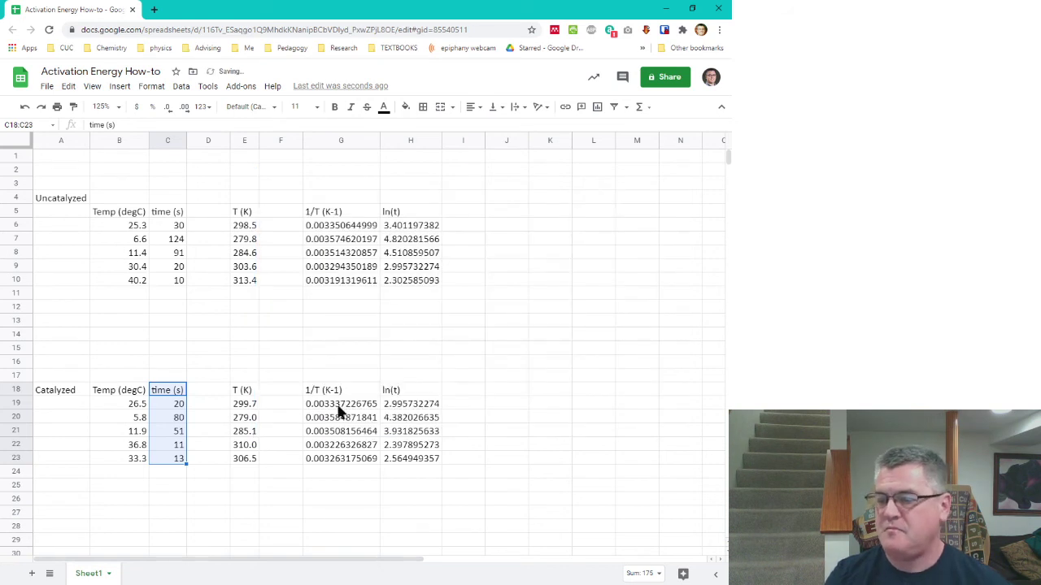
pyautogui.click(210, 500)
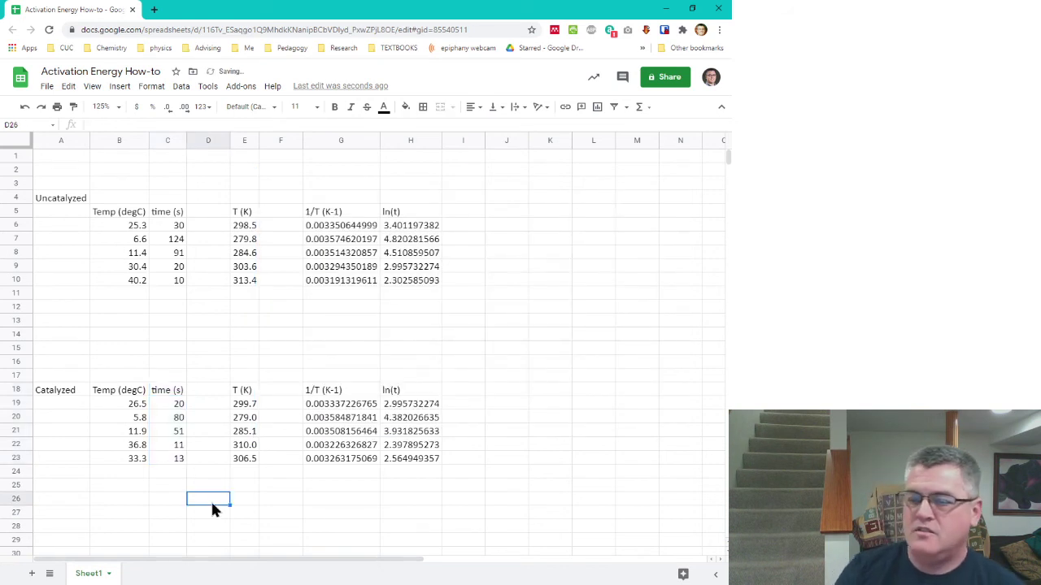
# Step: Copy the catalyzed temperatures and times B19:C23 directly below the uncatalyzed data, starting at B11
pyautogui.click(129, 402)
pyautogui.moveTo(161, 411); pyautogui.dragTo(174, 459)
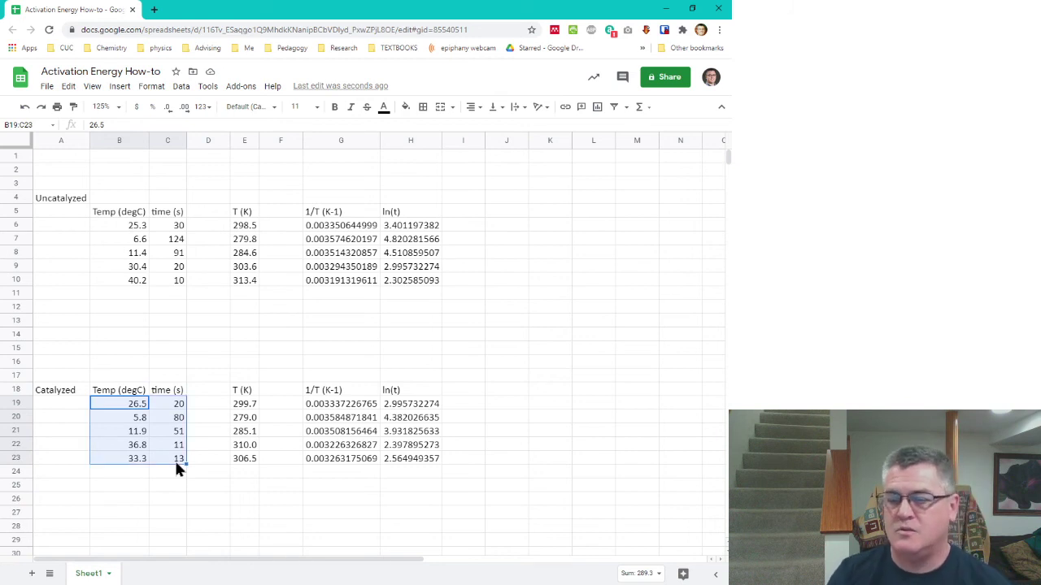
pyautogui.hotkey('ctrl', 'c')
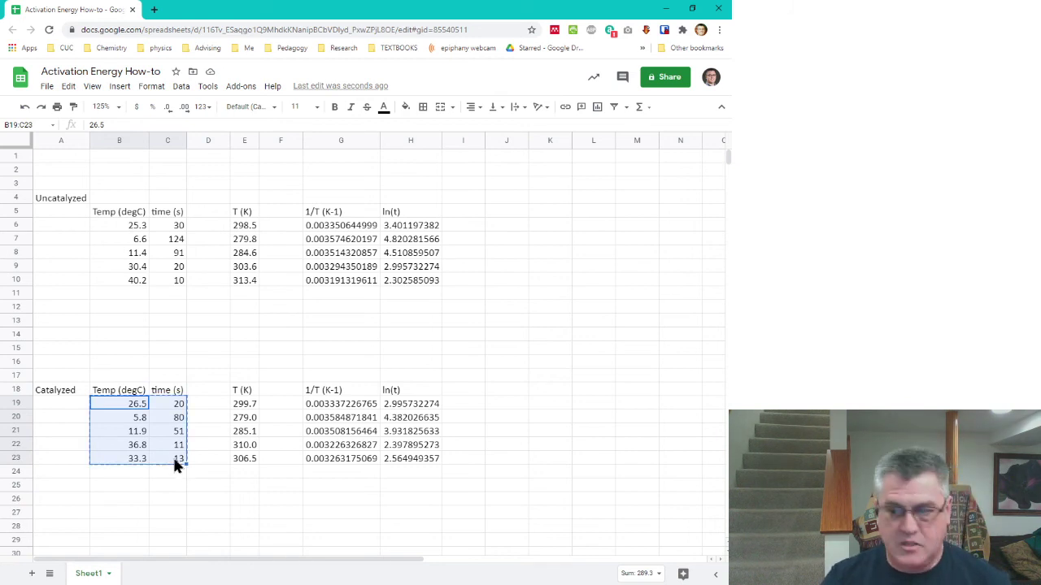
pyautogui.click(130, 295)
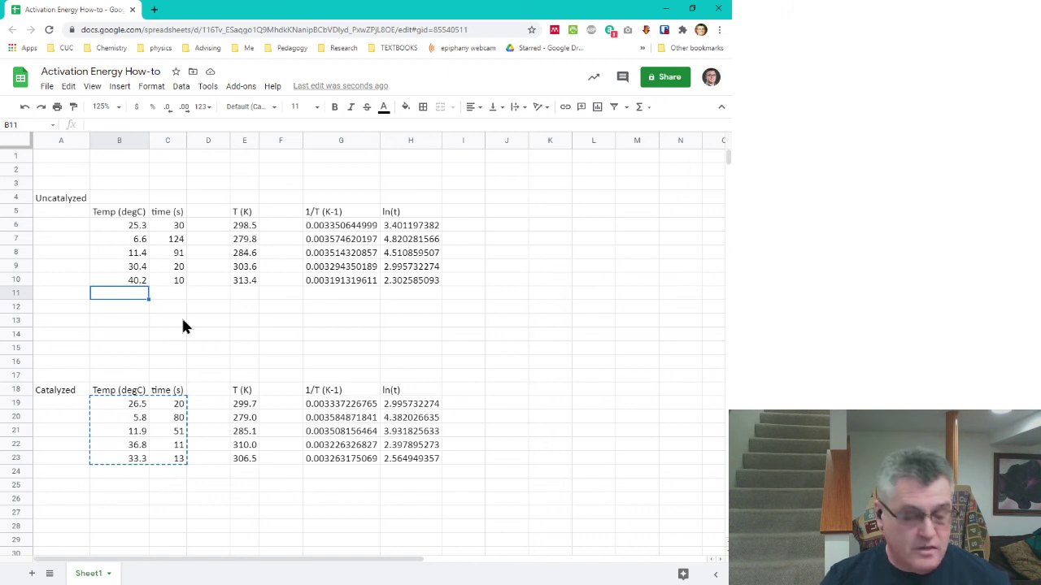
pyautogui.hotkey('ctrl', 'v')
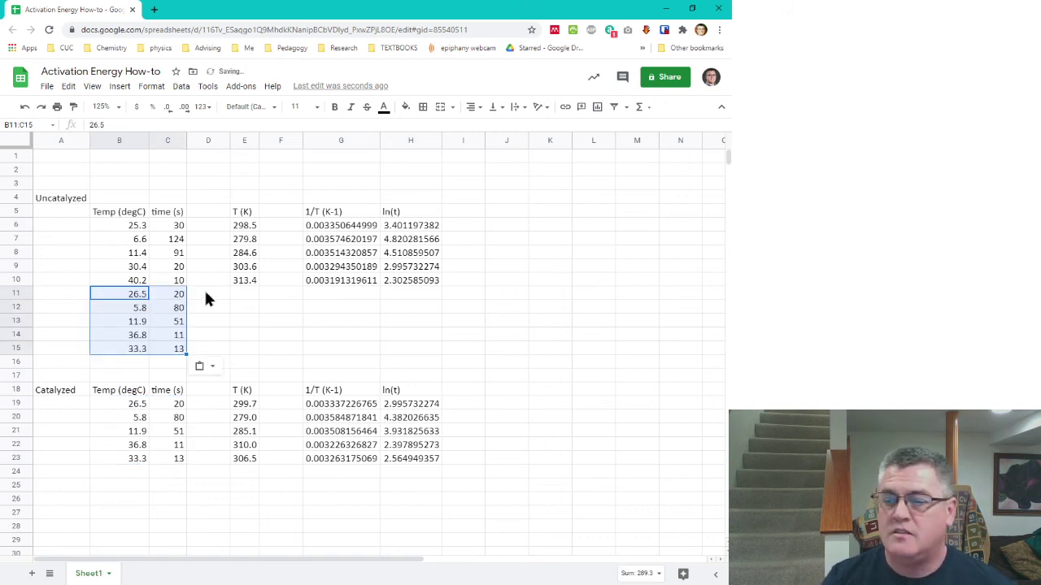
# Step: Move the copied catalyzed times from C11:C15 to D11:D15
pyautogui.click(204, 293)
pyautogui.moveTo(166, 292); pyautogui.dragTo(157, 358)
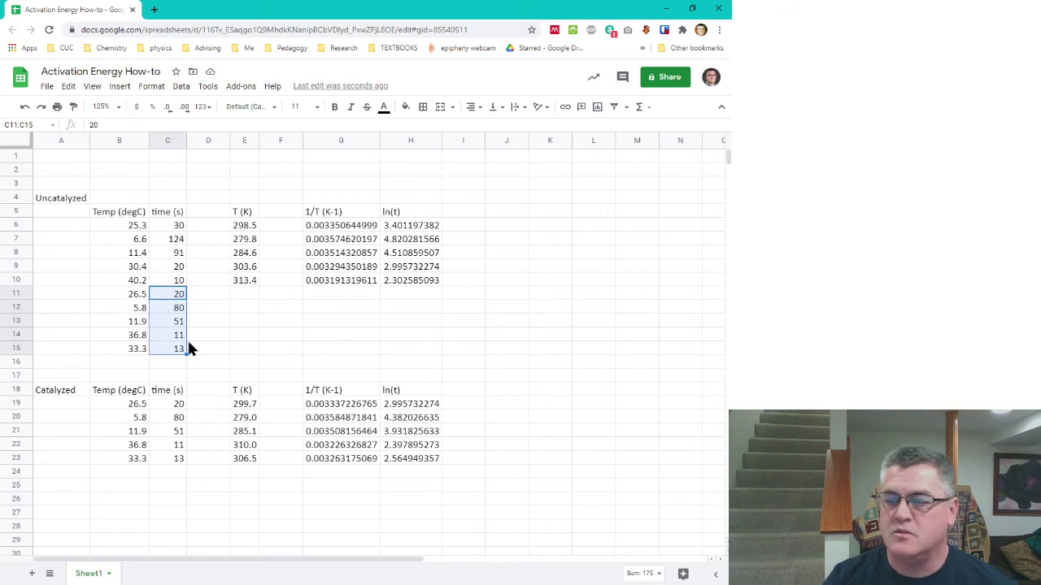
pyautogui.moveTo(182, 336); pyautogui.dragTo(208, 345)
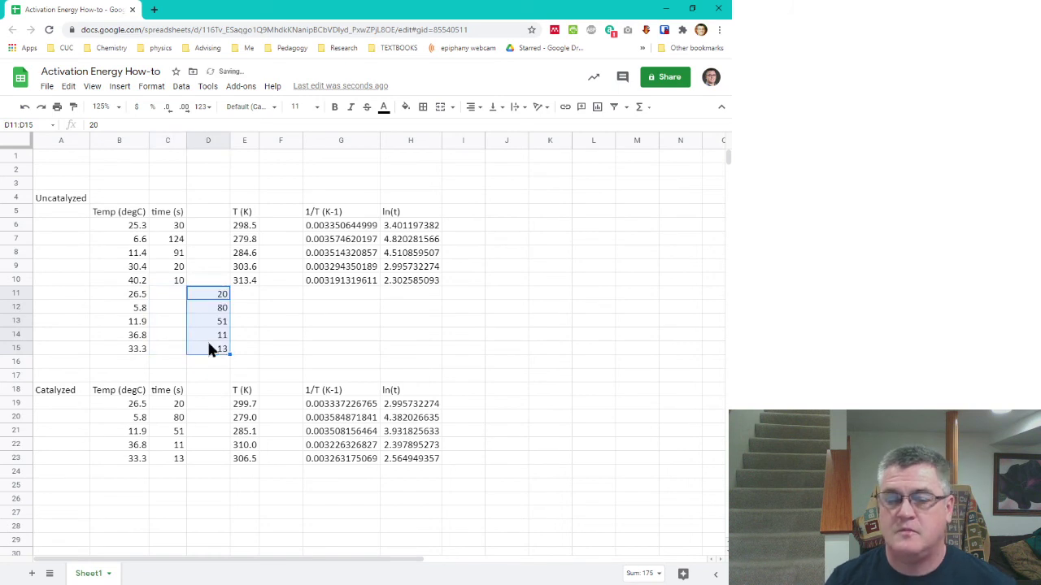
# Step: Change the header in C5 to Uncat and enter the header Cat in D5
pyautogui.click(167, 210)
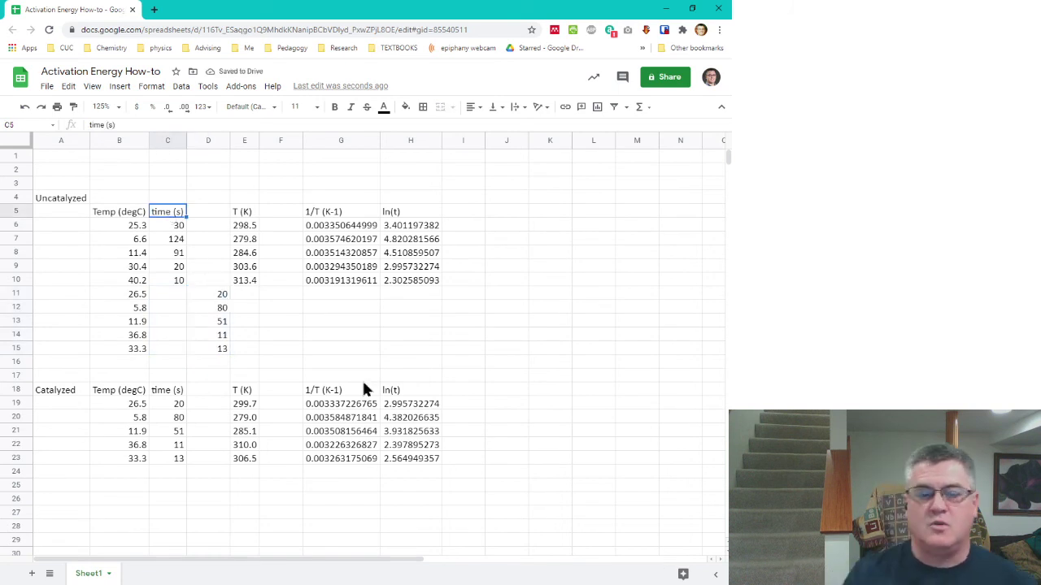
pyautogui.write('U')
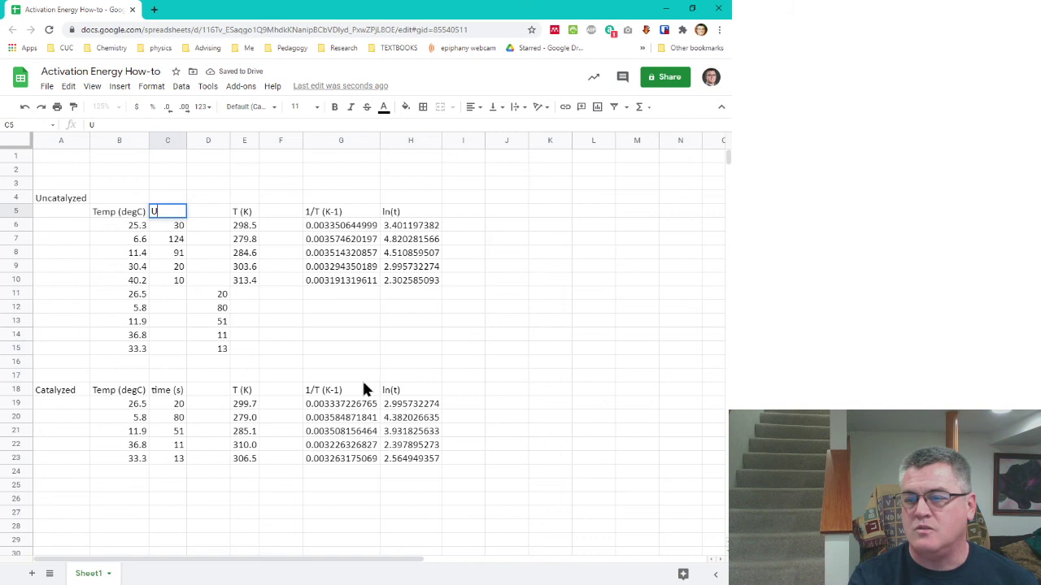
pyautogui.write('ncat')
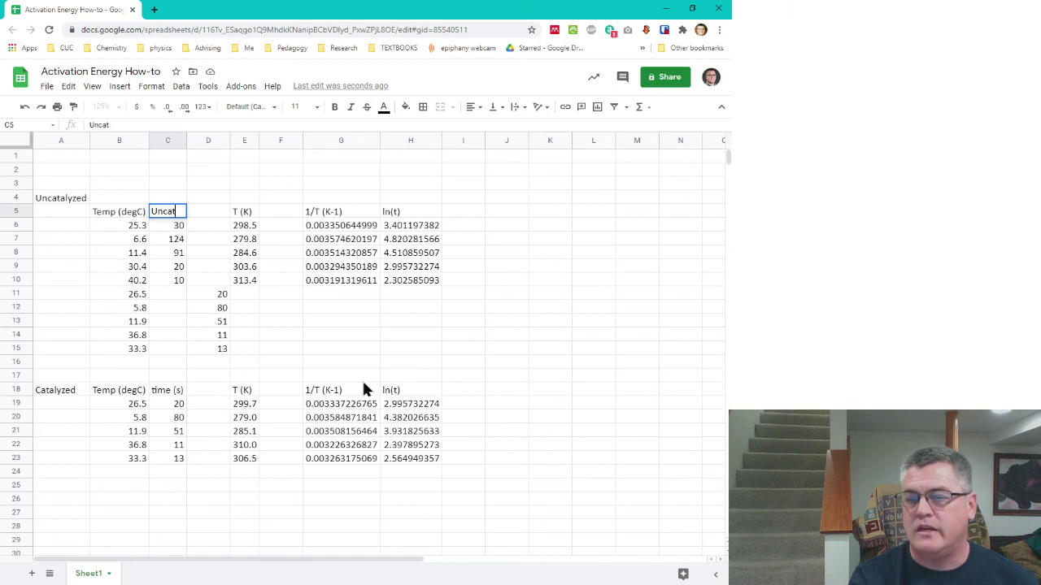
pyautogui.press('Tab')
pyautogui.write('Cat')
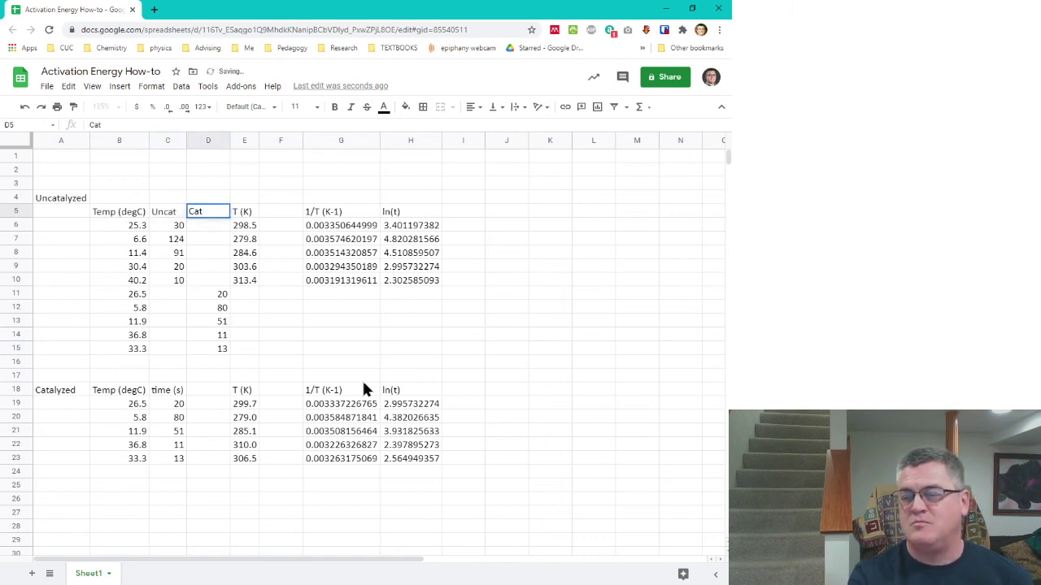
pyautogui.press('Return')
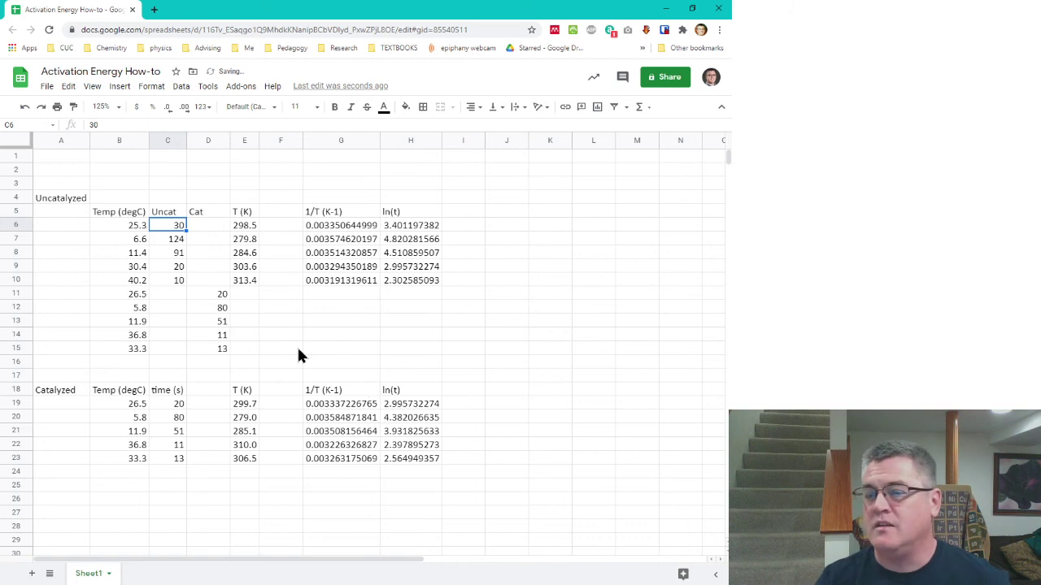
# Step: Insert a scatter chart of the combined temperature, Uncat and Cat data in B5:D15
pyautogui.moveTo(124, 213); pyautogui.dragTo(207, 356)
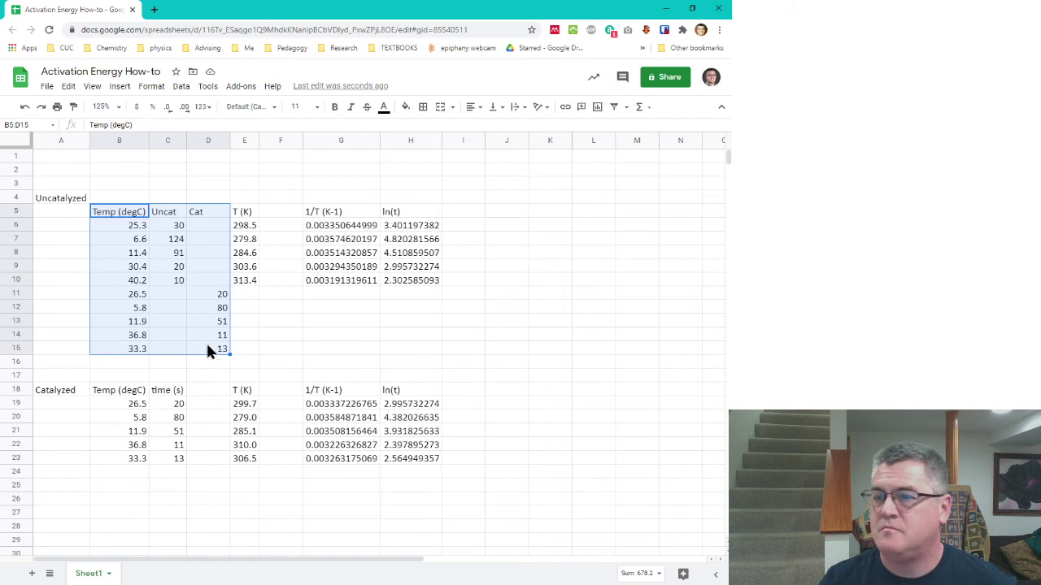
pyautogui.click(120, 86)
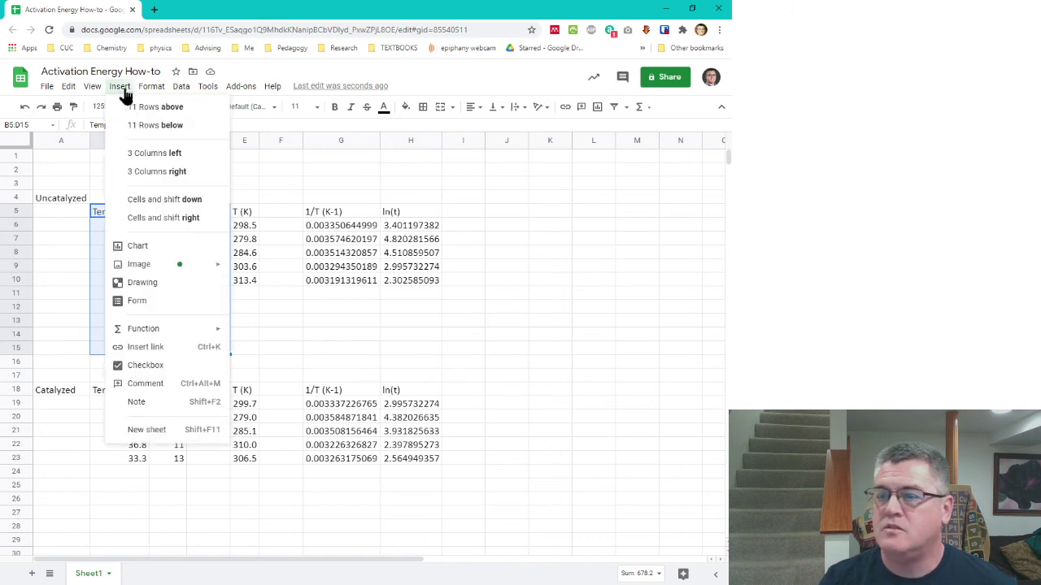
pyautogui.click(138, 246)
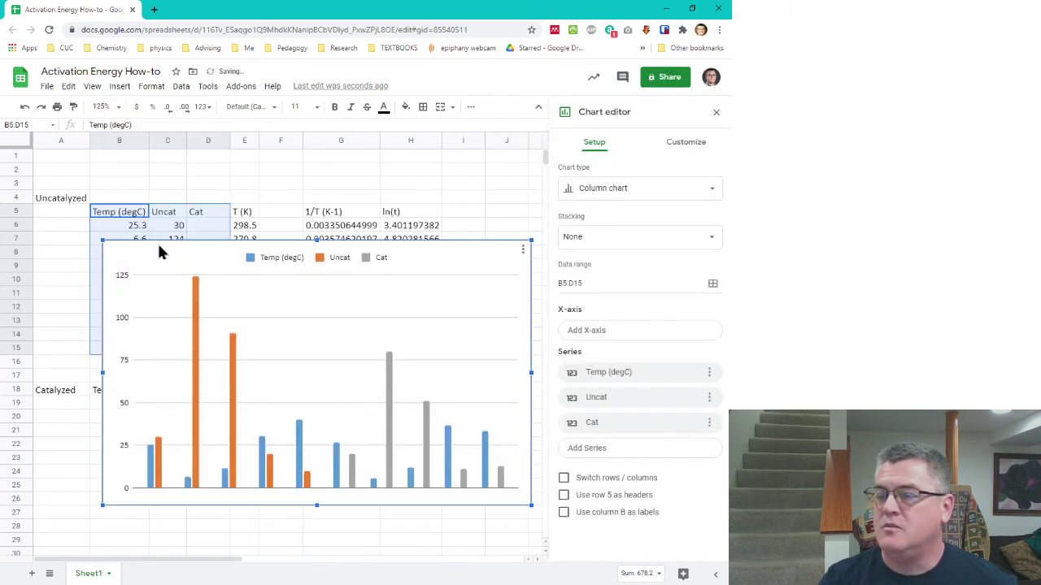
pyautogui.click(624, 190)
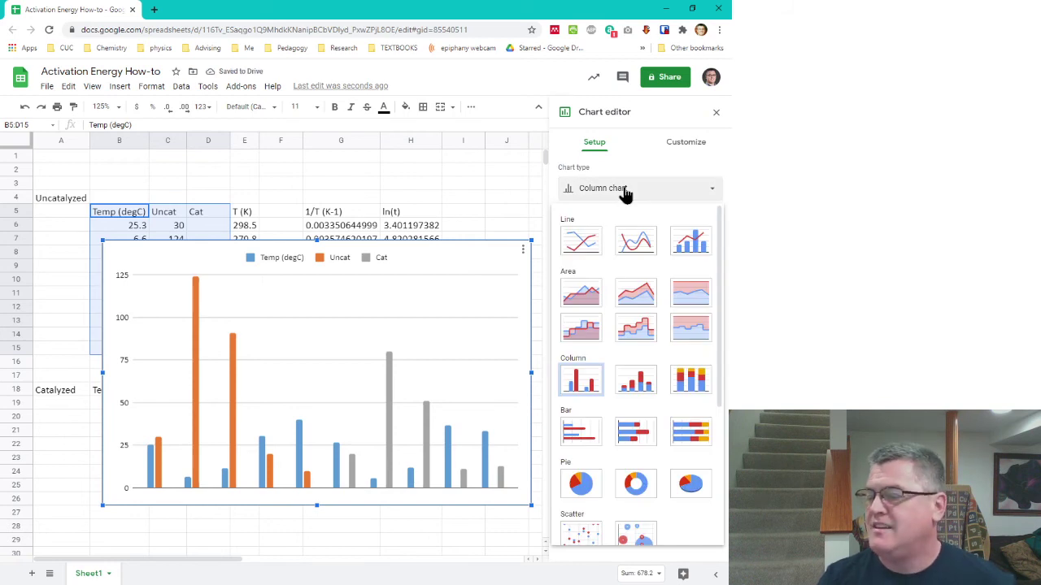
pyautogui.click(582, 535)
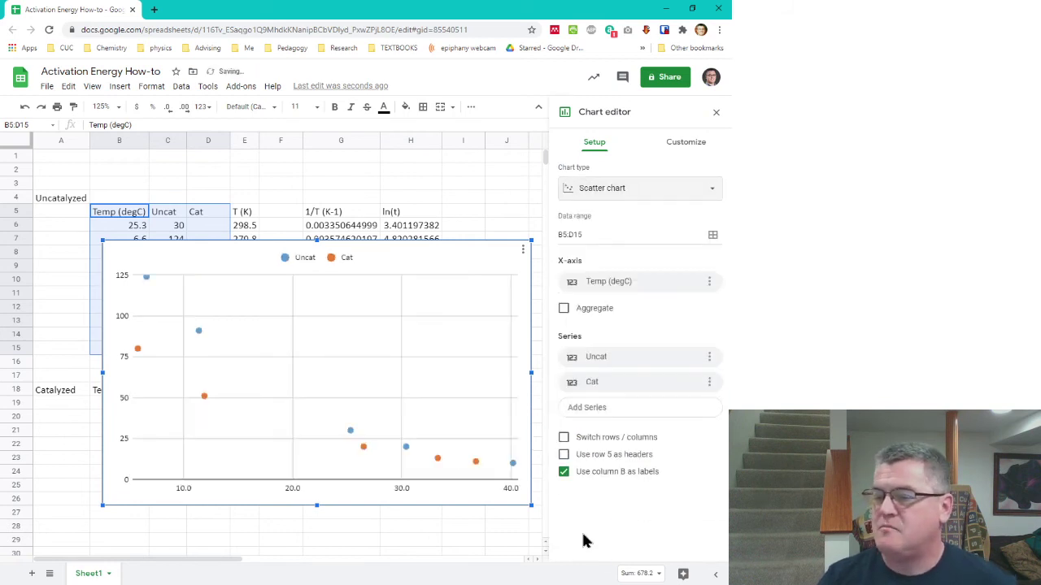
# Step: Add an exponential trendline to the Uncat series of the scatter chart
pyautogui.click(147, 282)
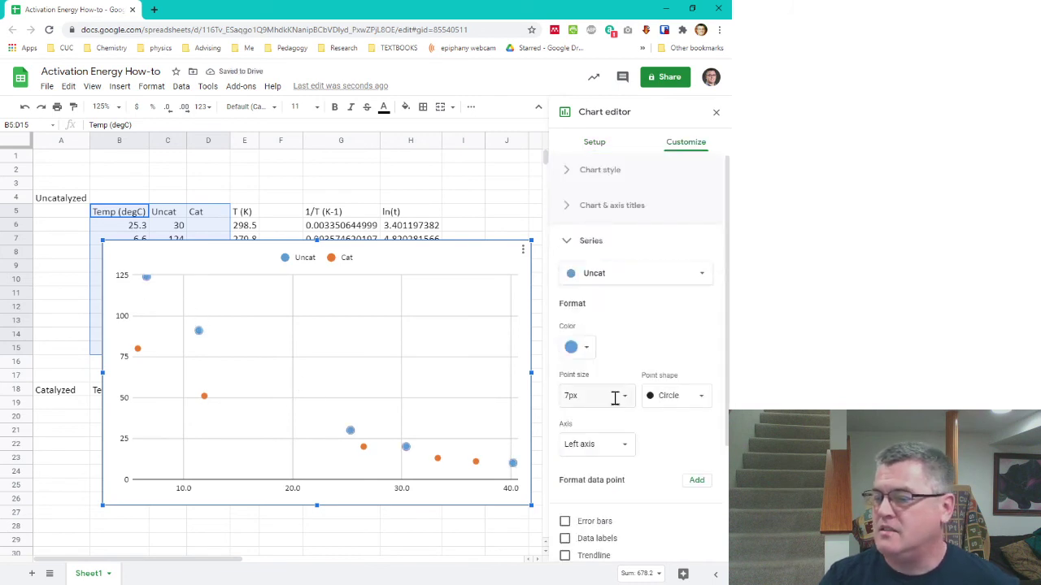
pyautogui.click(565, 556)
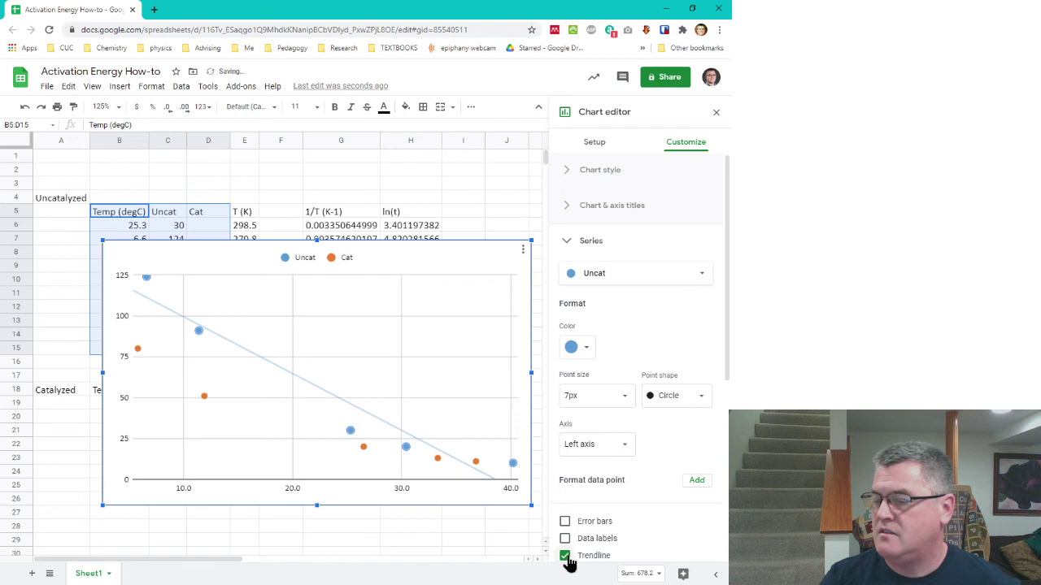
pyautogui.scroll(-2, 594, 513)
pyautogui.click(590, 411)
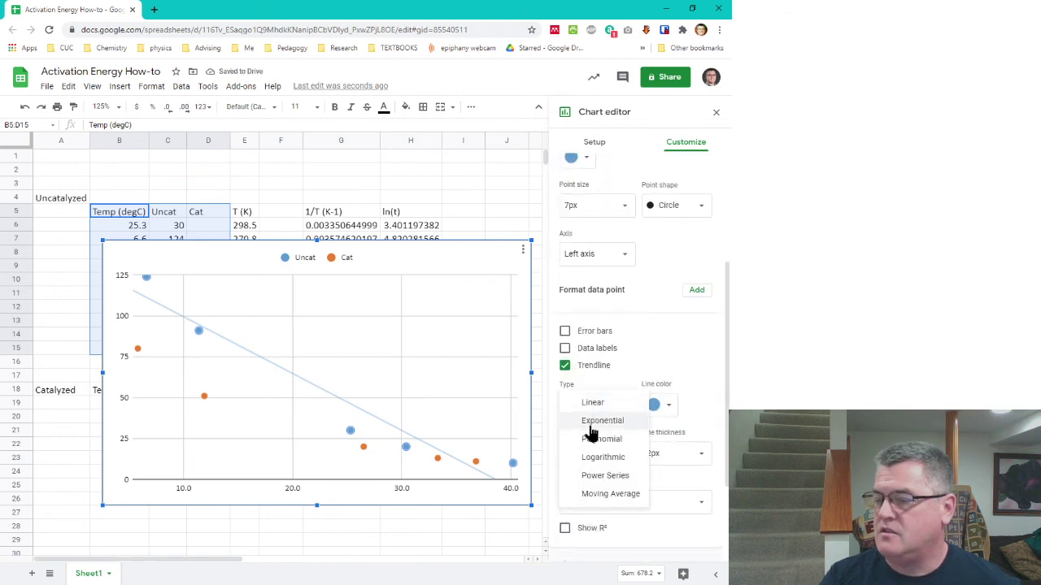
pyautogui.click(592, 421)
# Step: Add an exponential trendline to the Cat series of the scatter chart and close the chart settings
pyautogui.click(138, 351)
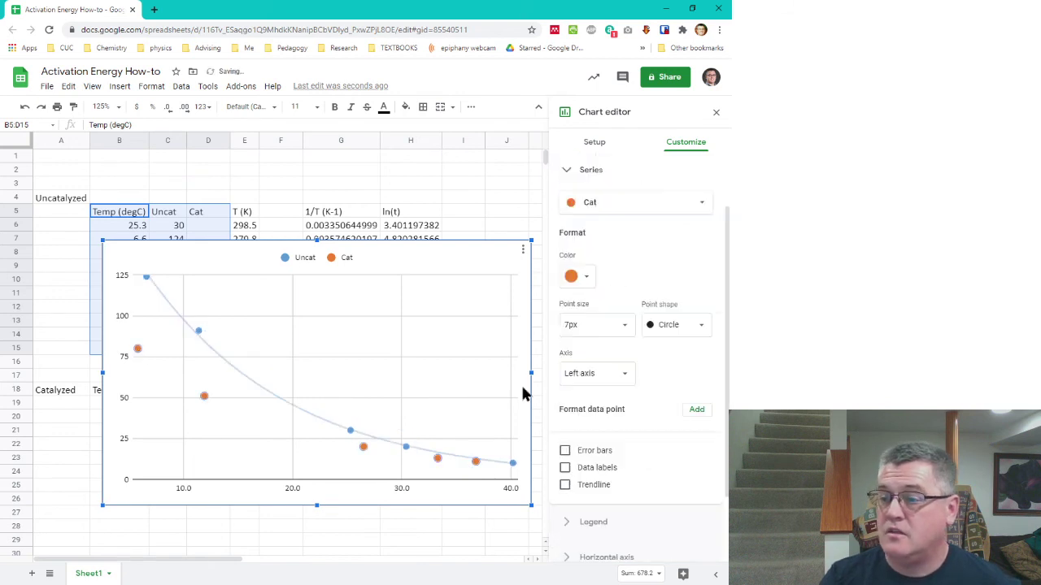
pyautogui.click(564, 484)
pyautogui.click(594, 530)
pyautogui.click(598, 543)
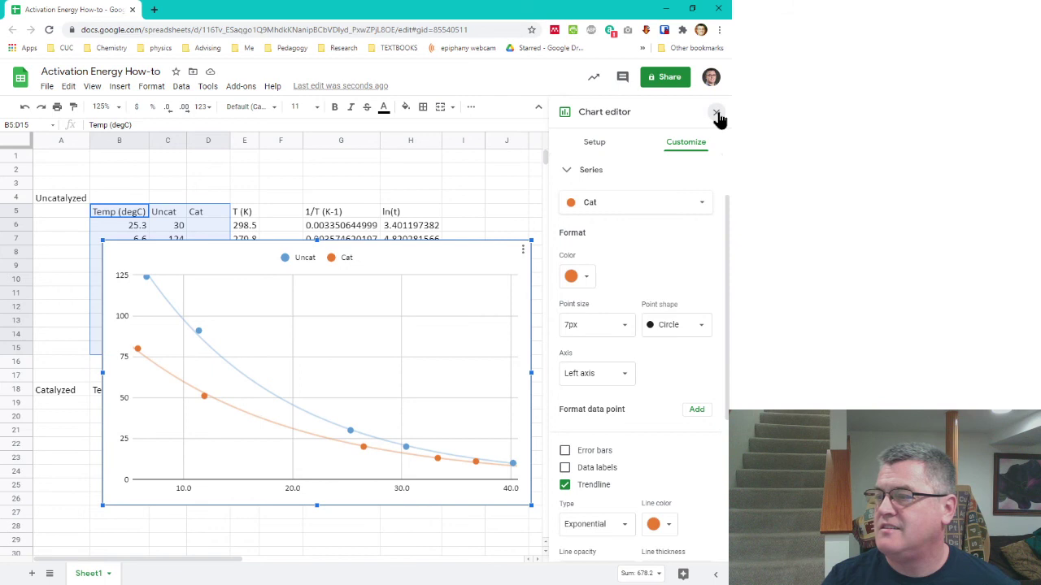
pyautogui.press('Escape')
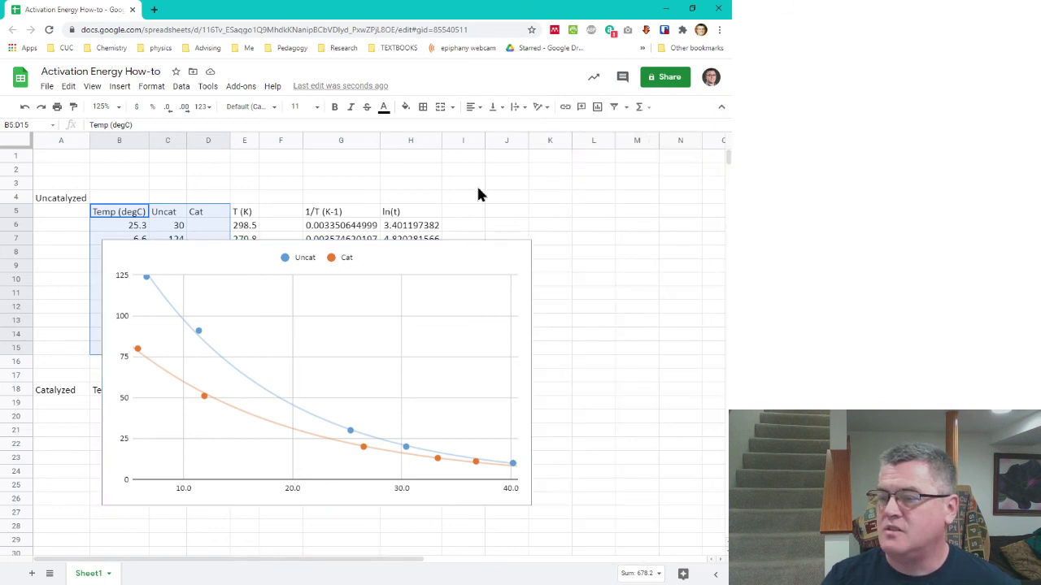
# Step: Delete the Uncat and Cat scatter chart from the sheet
pyautogui.click(475, 265)
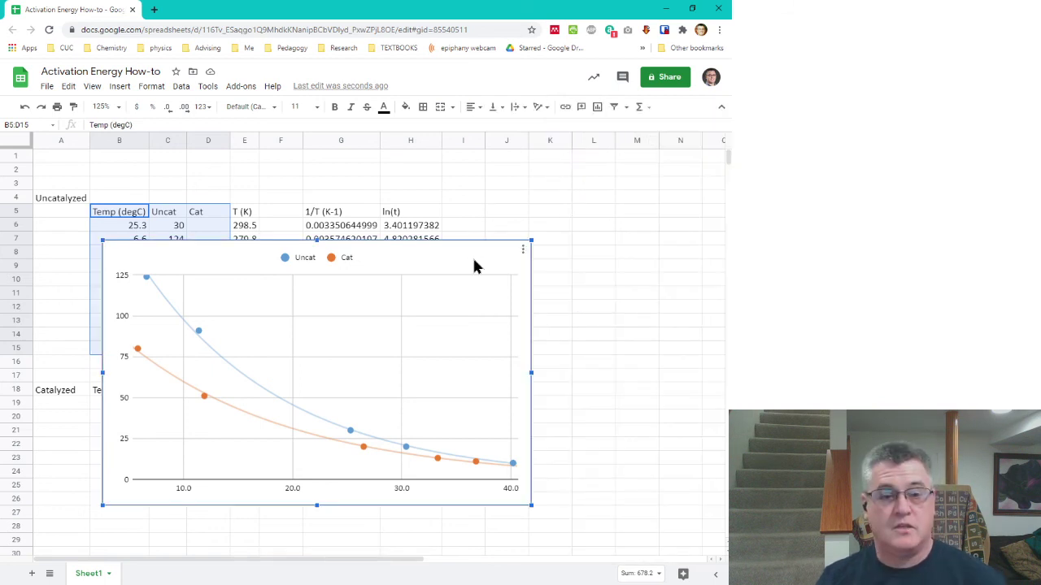
pyautogui.press('Delete')
pyautogui.click(446, 325)
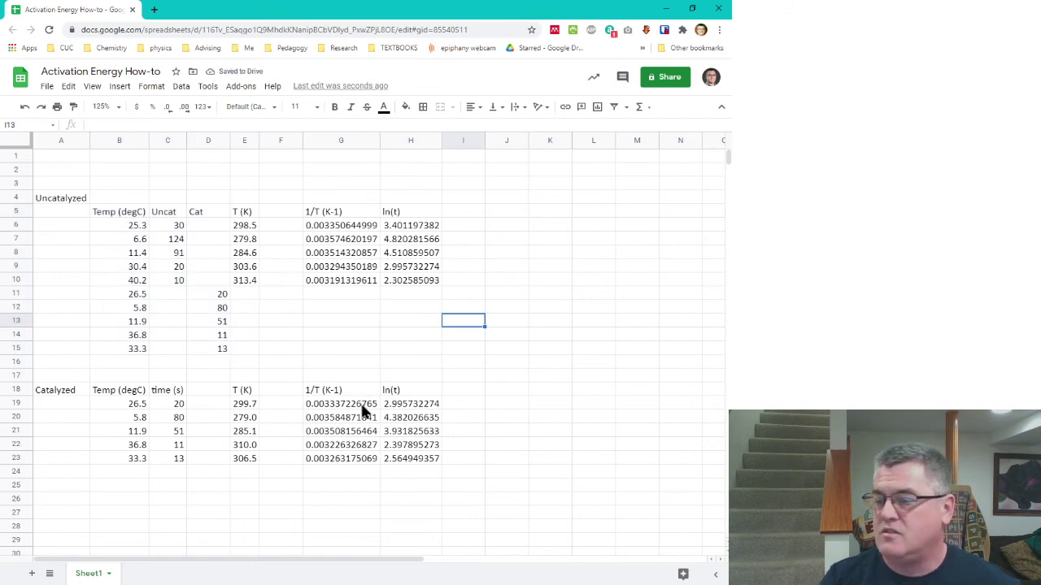
# Step: Move the catalyzed 1/T and ln(t) cells from G19:H23 to G11:H15 below the uncatalyzed values
pyautogui.moveTo(358, 407); pyautogui.dragTo(411, 465)
pyautogui.hotkey('ctrl', 'c')
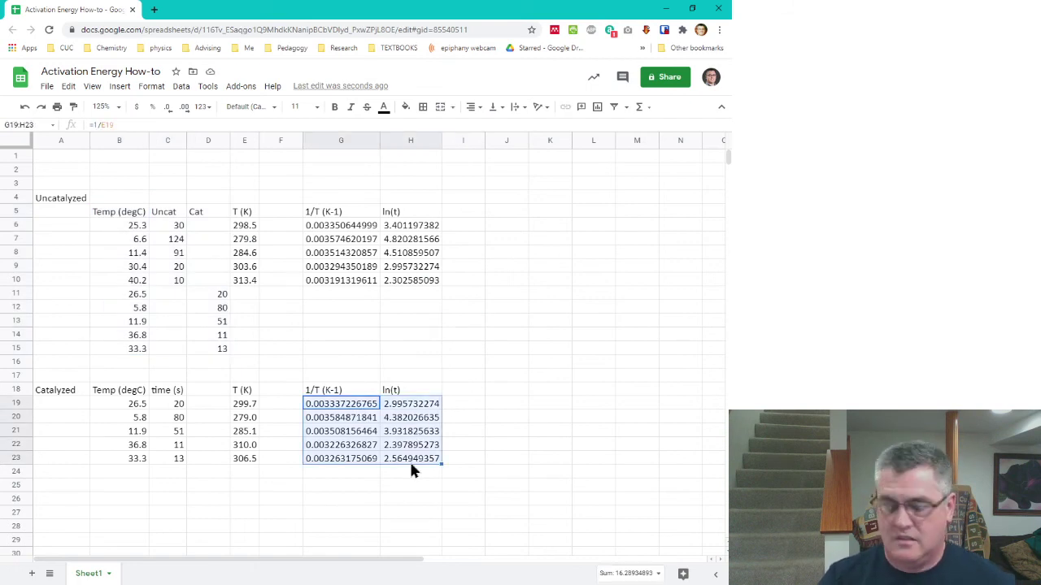
pyautogui.click(354, 298)
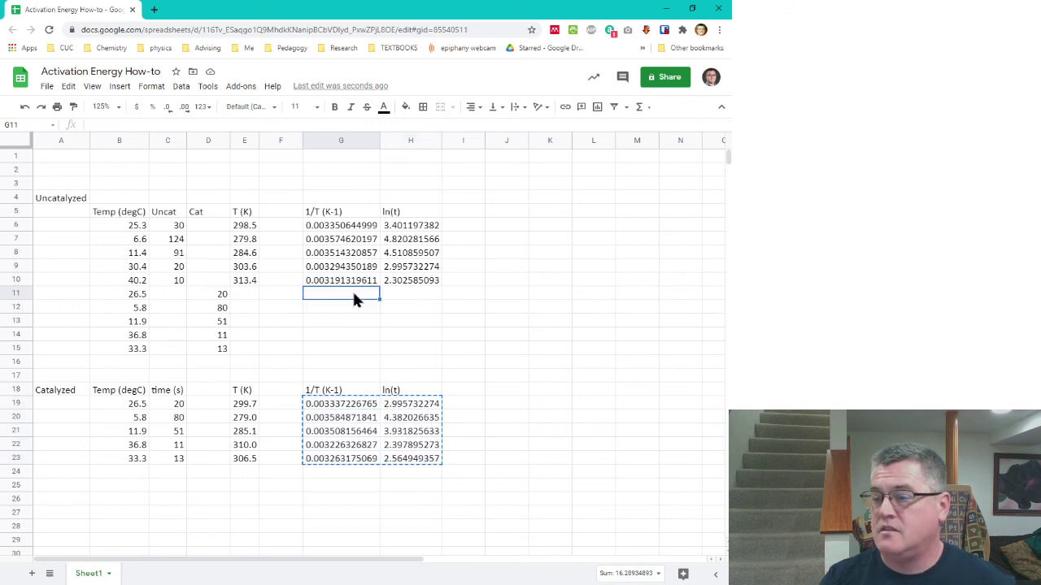
pyautogui.hotkey('ctrl', 'v')
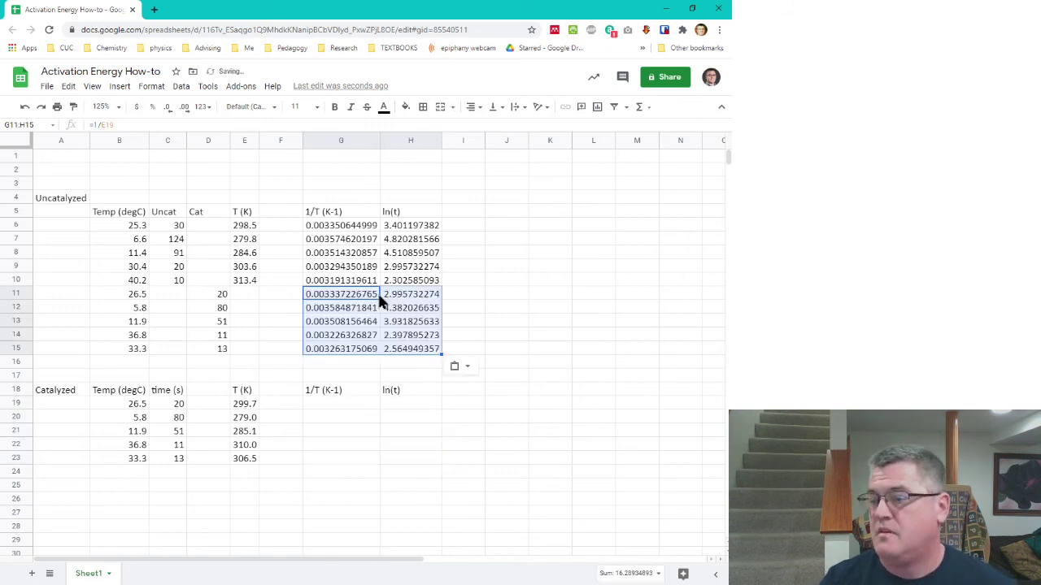
# Step: Shift the catalyzed ln(t) cells from H11:H15 into I11:I15
pyautogui.click(404, 294)
pyautogui.moveTo(410, 325); pyautogui.dragTo(406, 348)
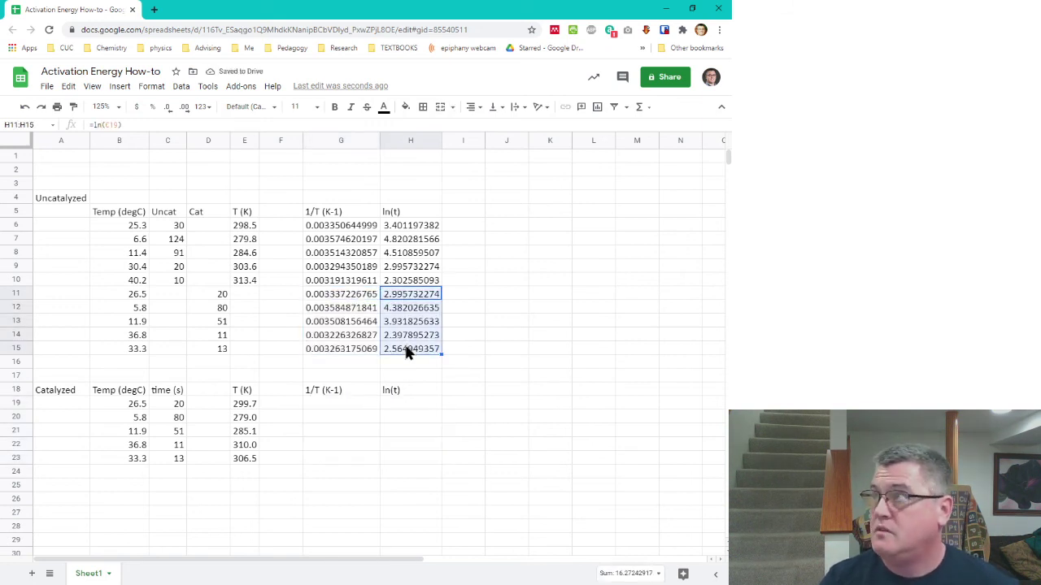
pyautogui.click(410, 338)
pyautogui.moveTo(415, 297); pyautogui.dragTo(475, 333)
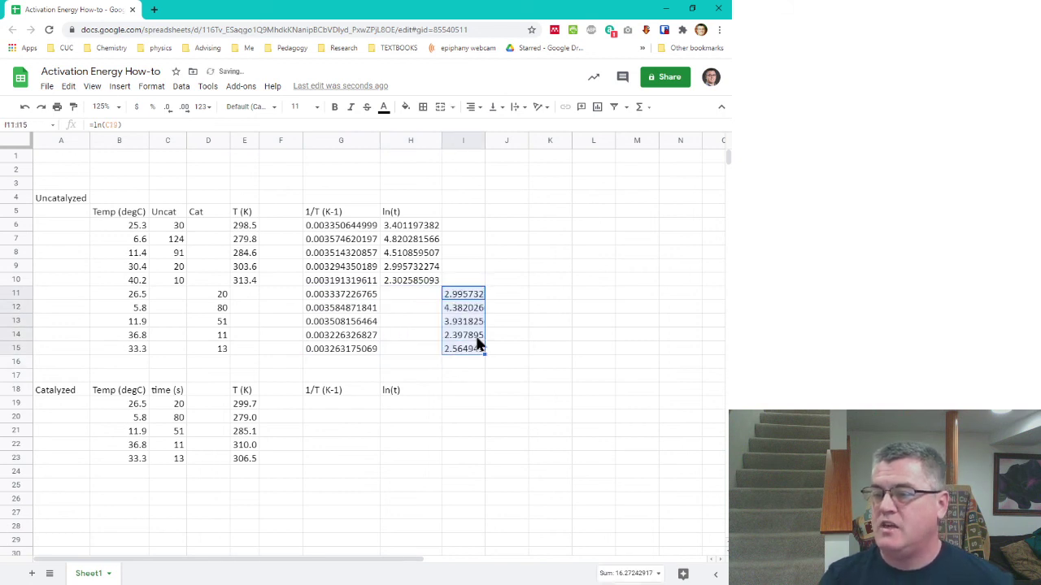
# Step: Label H5 as Uncat and I5 as Cat above the two ln(t) columns
pyautogui.click(404, 211)
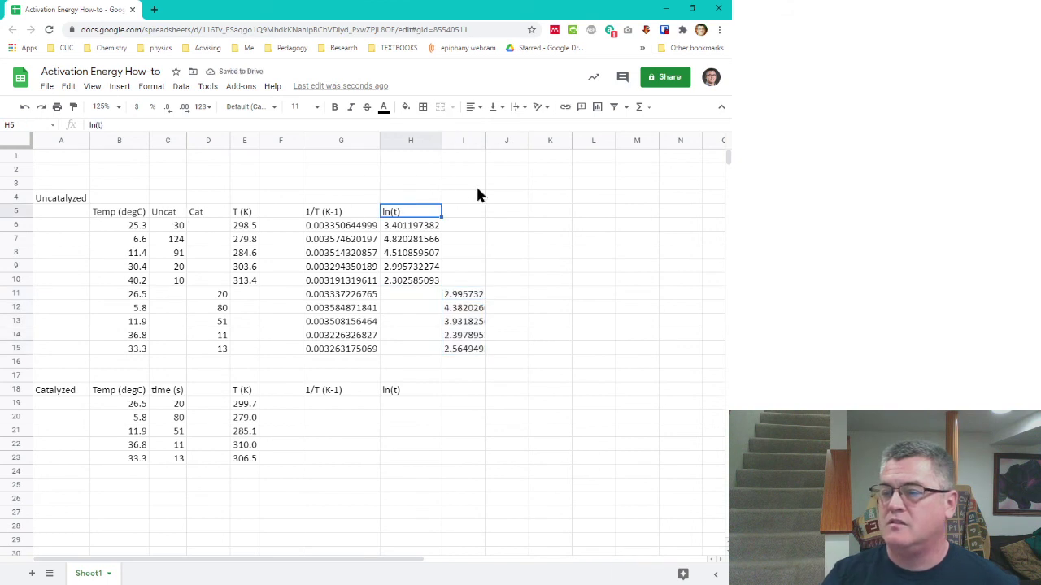
pyautogui.write('Uncat')
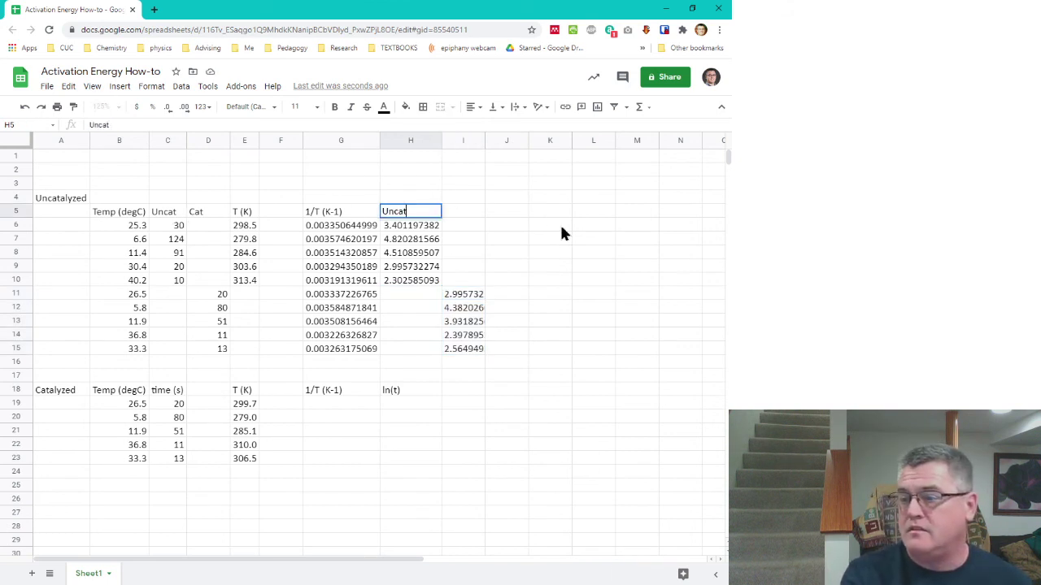
pyautogui.press('Tab')
pyautogui.write('Cat')
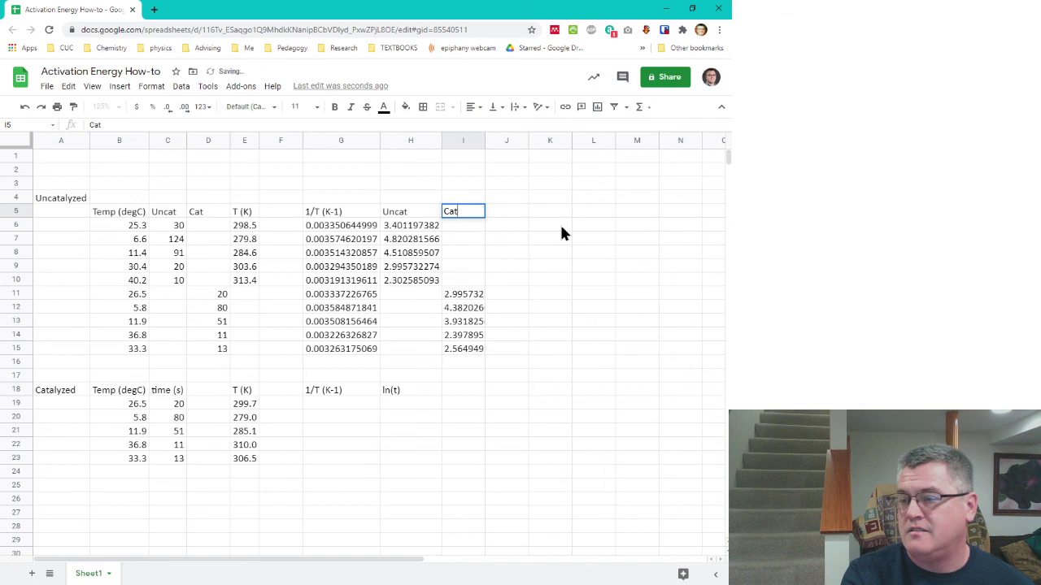
pyautogui.press('Return')
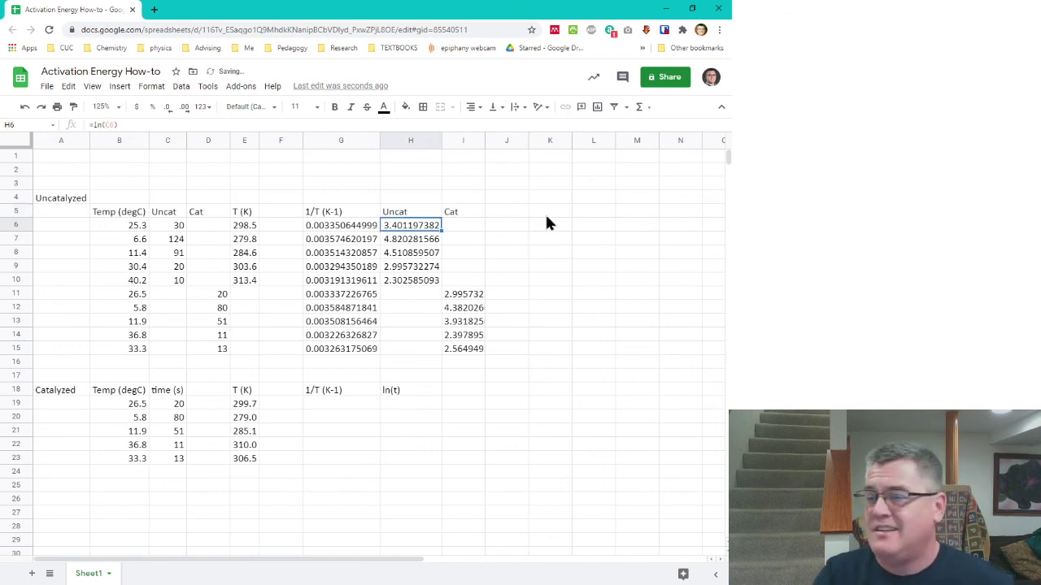
# Step: Try to copy the catalyzed 1/T and ln(t) cells in G11:I15 back to the catalyzed table starting at G19
pyautogui.click(344, 211)
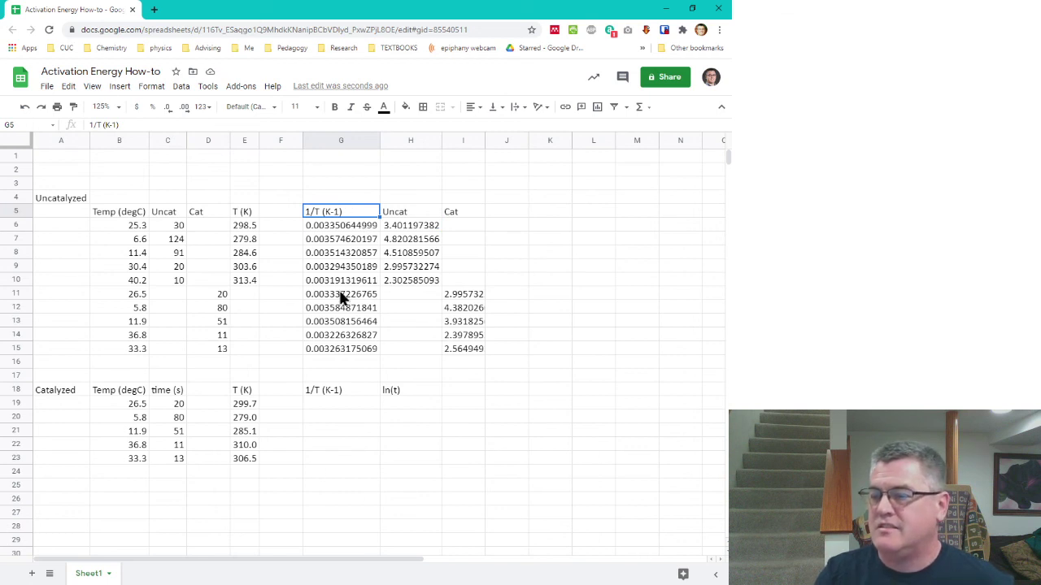
pyautogui.moveTo(341, 298); pyautogui.dragTo(455, 354)
pyautogui.hotkey('ctrl', 'c')
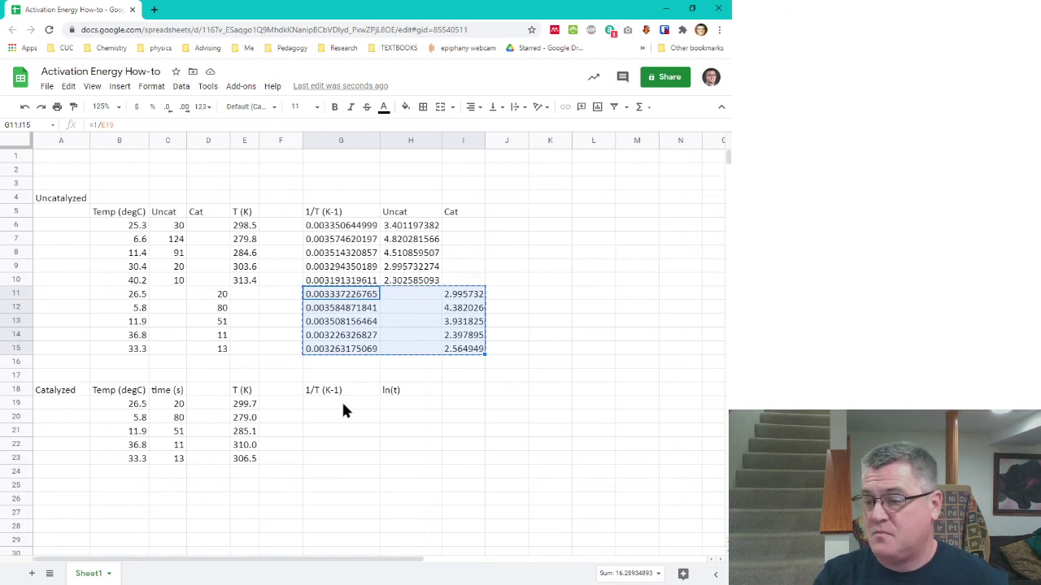
pyautogui.click(341, 403)
pyautogui.hotkey('ctrl', 'v')
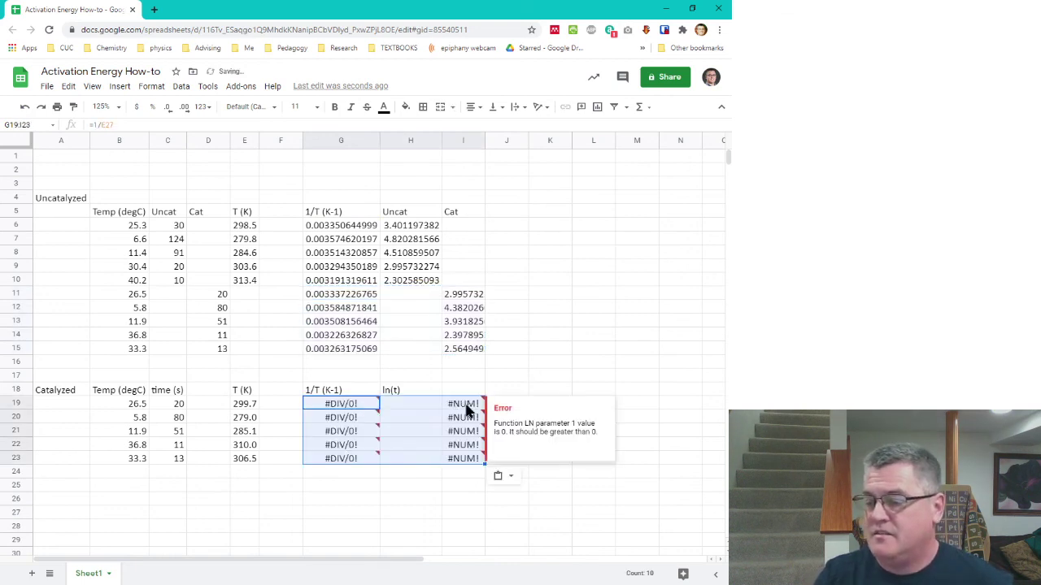
# Step: Undo the paste, the Uncat and Cat header edits, and the relocation of the catalyzed 1/T and ln(t) cells
pyautogui.hotkey('ctrl', 'z')
pyautogui.hotkey('ctrl', 'z')
pyautogui.hotkey('ctrl', 'z')
pyautogui.hotkey('ctrl', 'z')
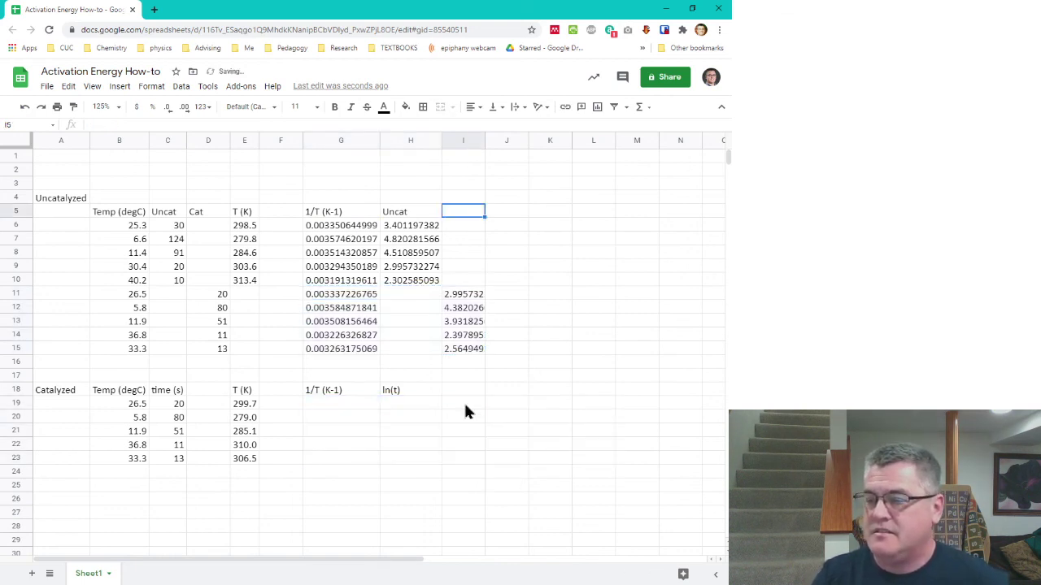
pyautogui.hotkey('ctrl', 'z')
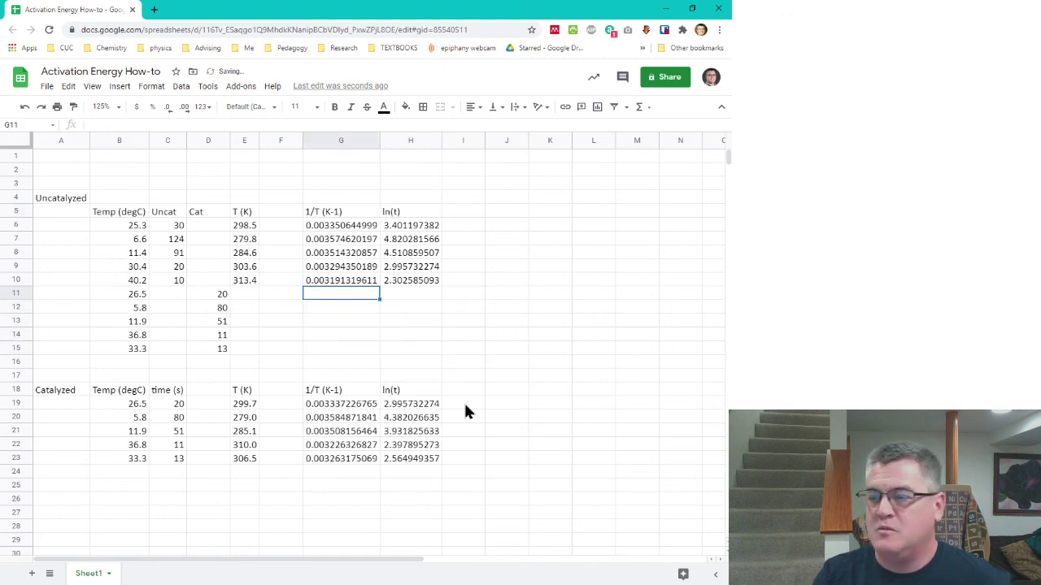
# Step: Try copying the catalyzed 1/T and ln(t) formulas from G19:H23 to G11:H15, and clear the pasted cells
pyautogui.moveTo(360, 407); pyautogui.dragTo(410, 418)
pyautogui.moveTo(415, 459); pyautogui.dragTo(411, 458)
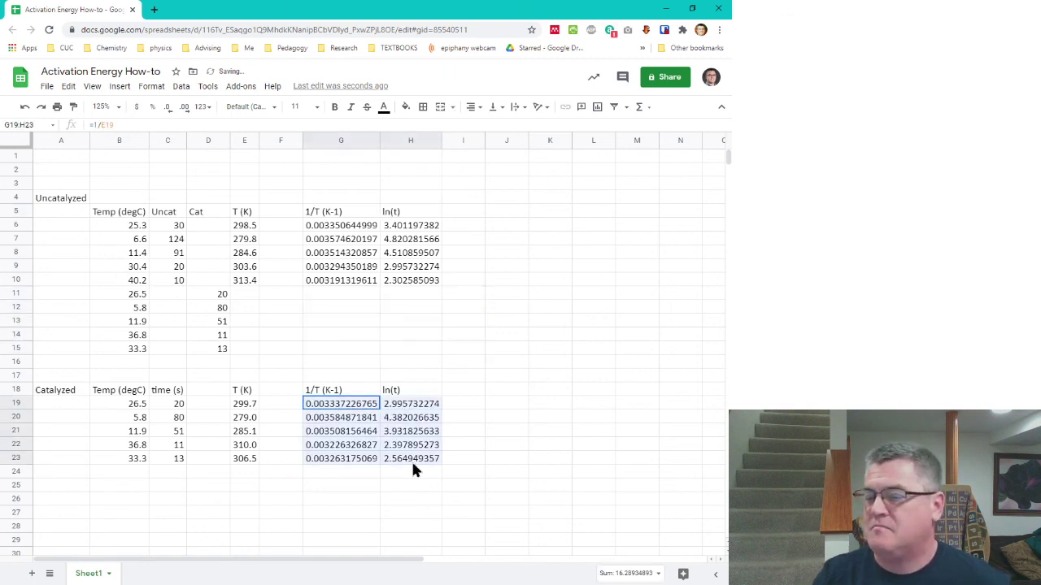
pyautogui.hotkey('ctrl', 'c')
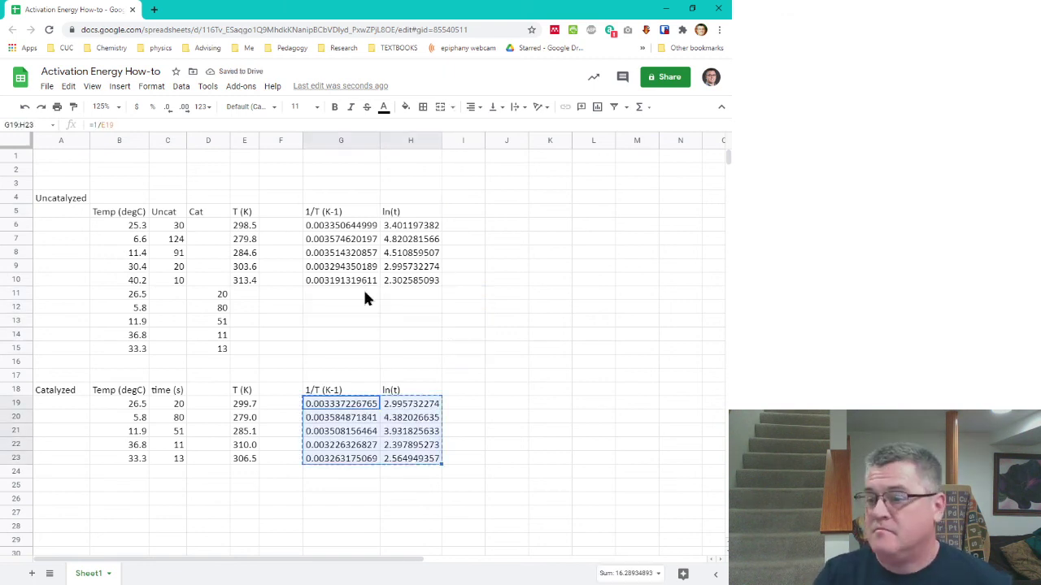
pyautogui.click(364, 294)
pyautogui.hotkey('ctrl', 'v')
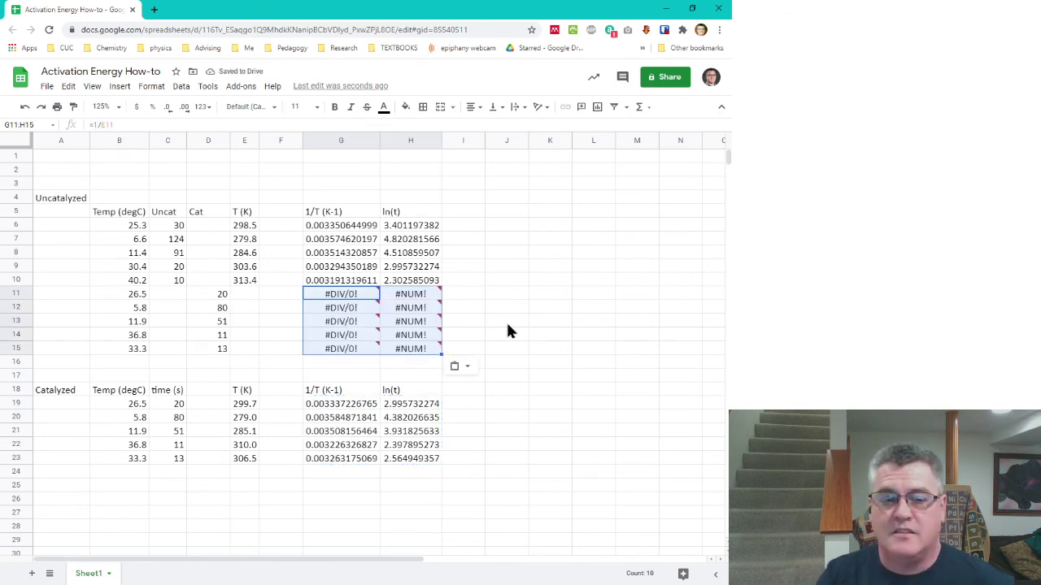
pyautogui.press('Delete')
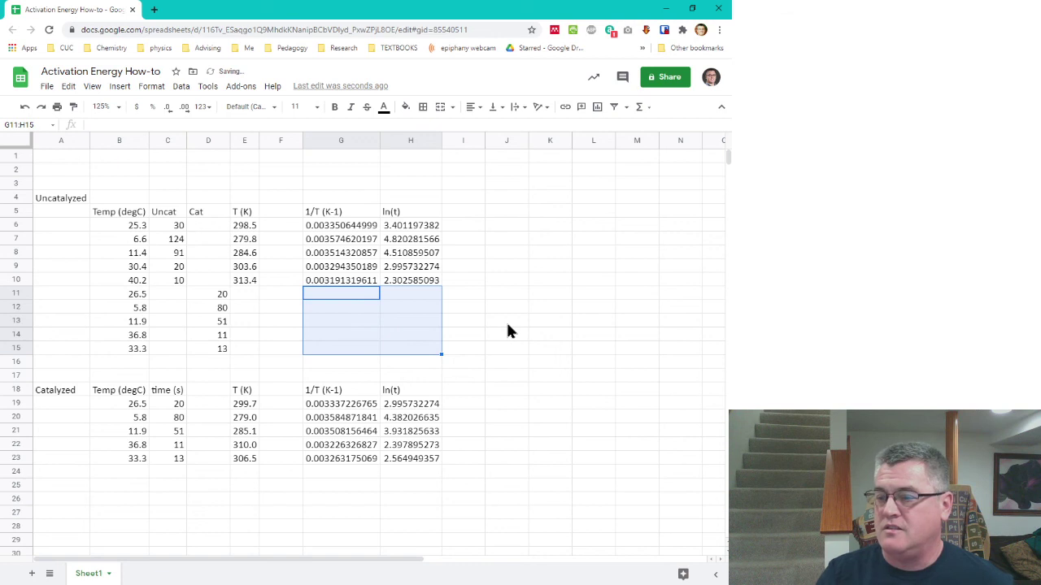
# Step: Paste the catalyzed G19:H23 results as values only into G11:H15, and clear the pasted values again
pyautogui.click(342, 406)
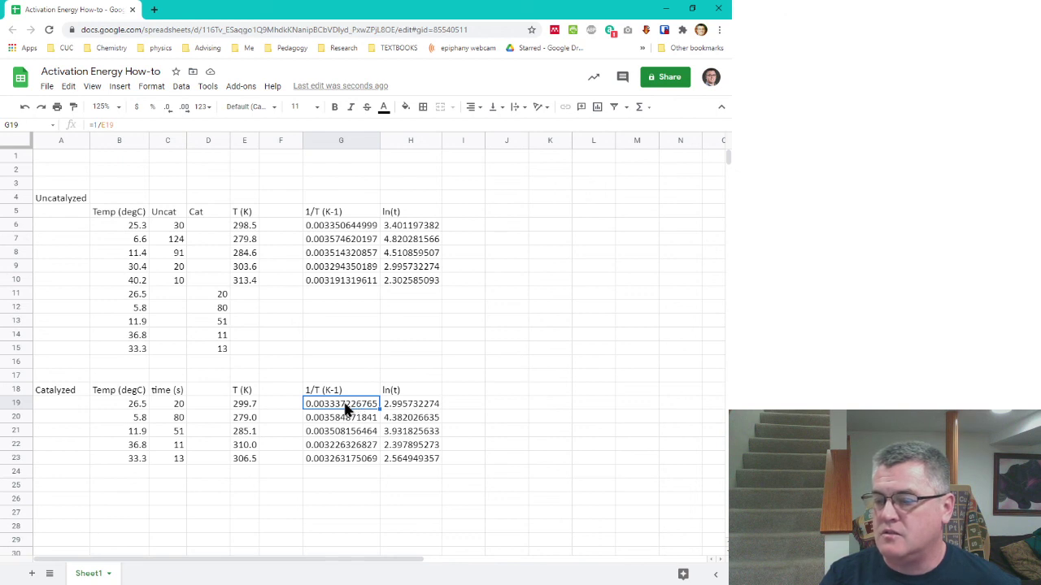
pyautogui.moveTo(428, 461); pyautogui.dragTo(373, 408)
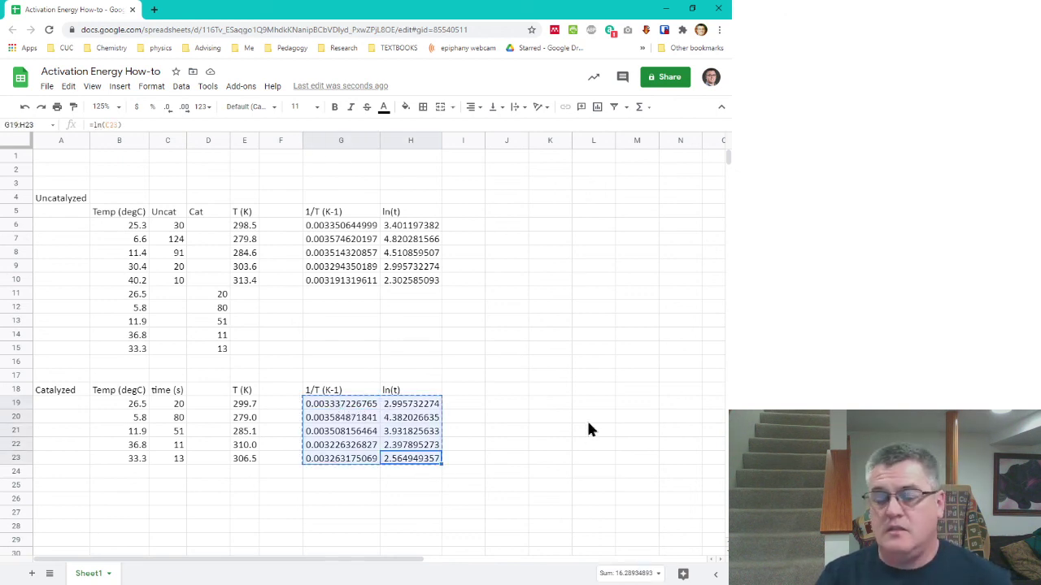
pyautogui.hotkey('ctrl', 'c')
pyautogui.click(346, 297)
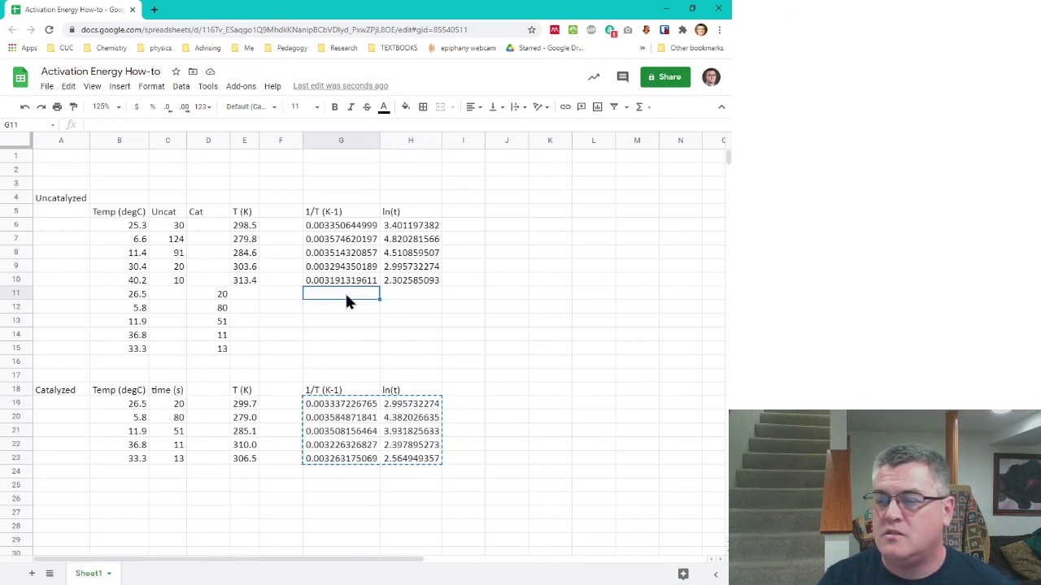
pyautogui.rightClick(346, 301)
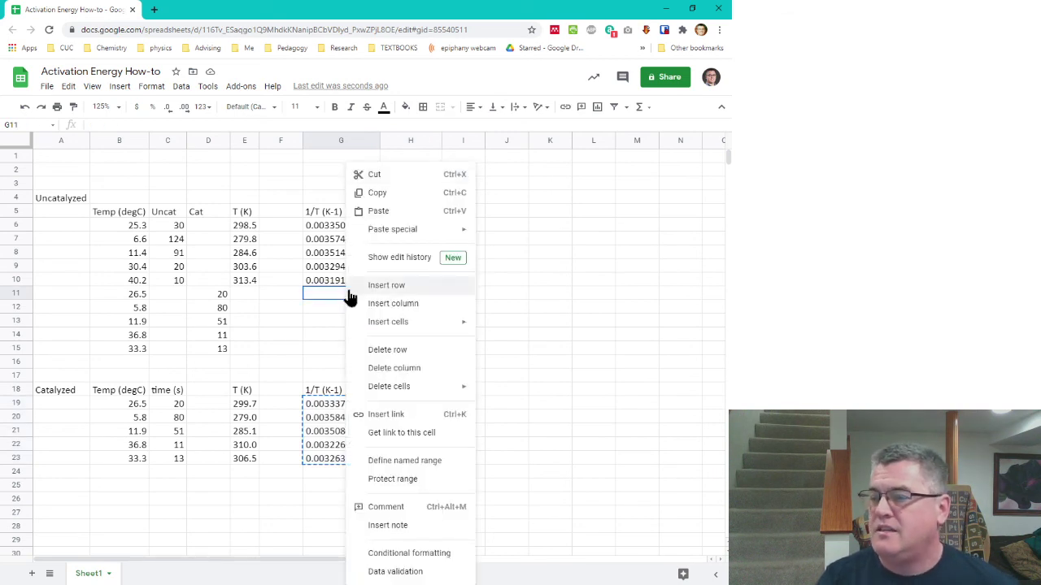
pyautogui.moveTo(465, 229)
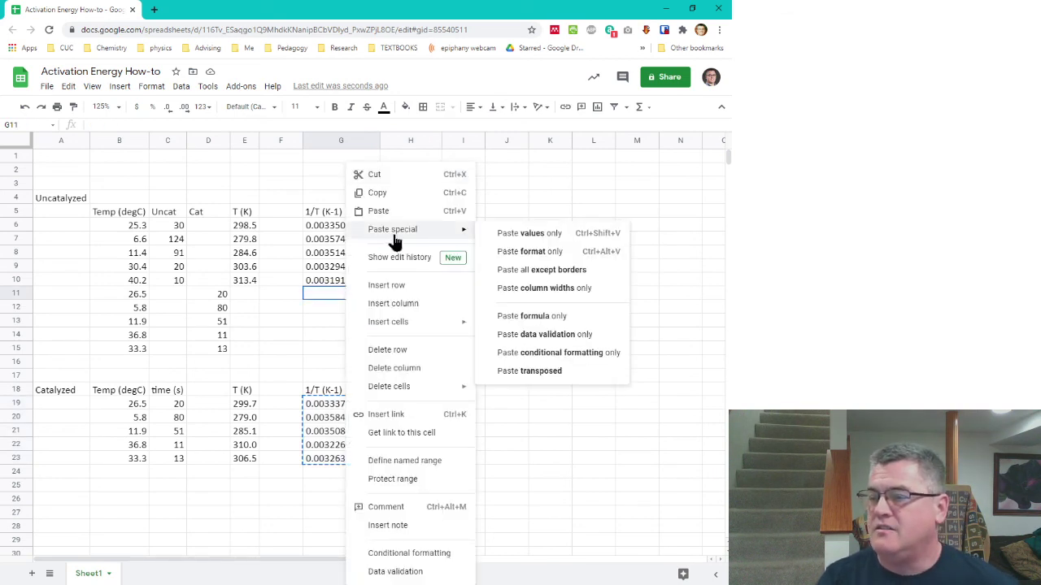
pyautogui.click(501, 236)
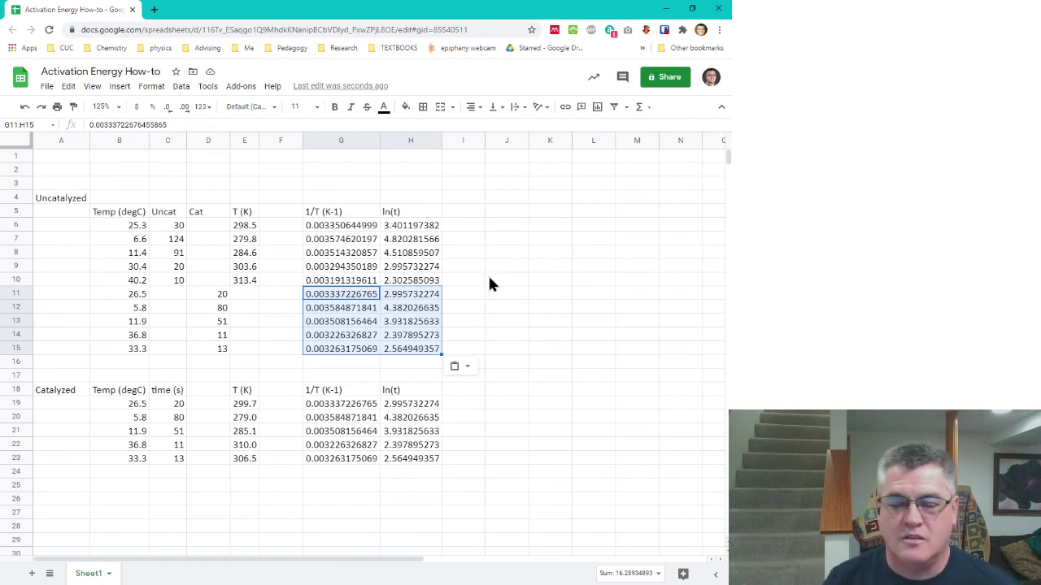
pyautogui.press('Delete')
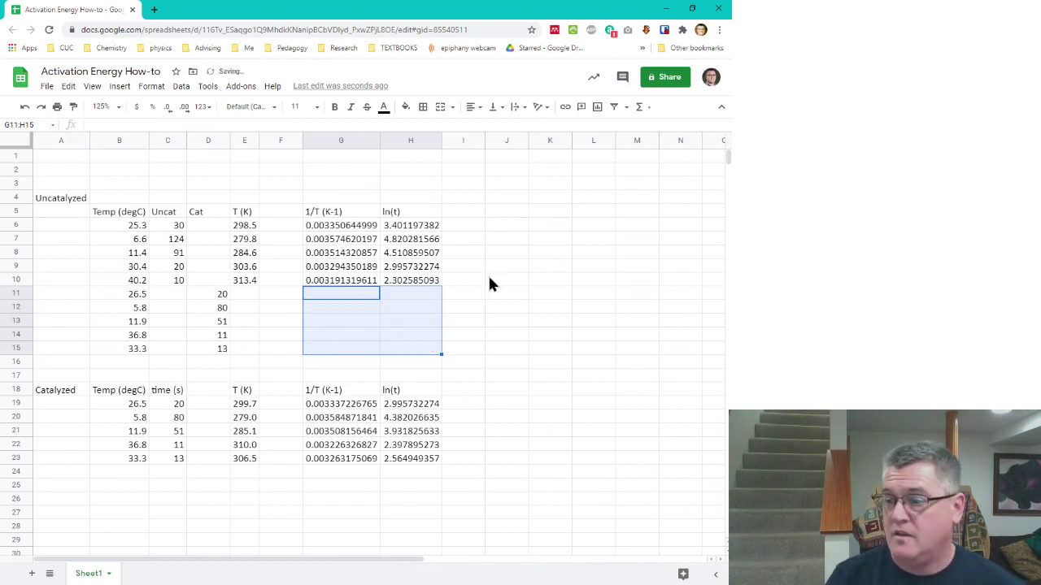
# Step: Enter the formula =G19 in G11 to reference the first catalyzed 1/T value
pyautogui.click(410, 321)
pyautogui.click(323, 296)
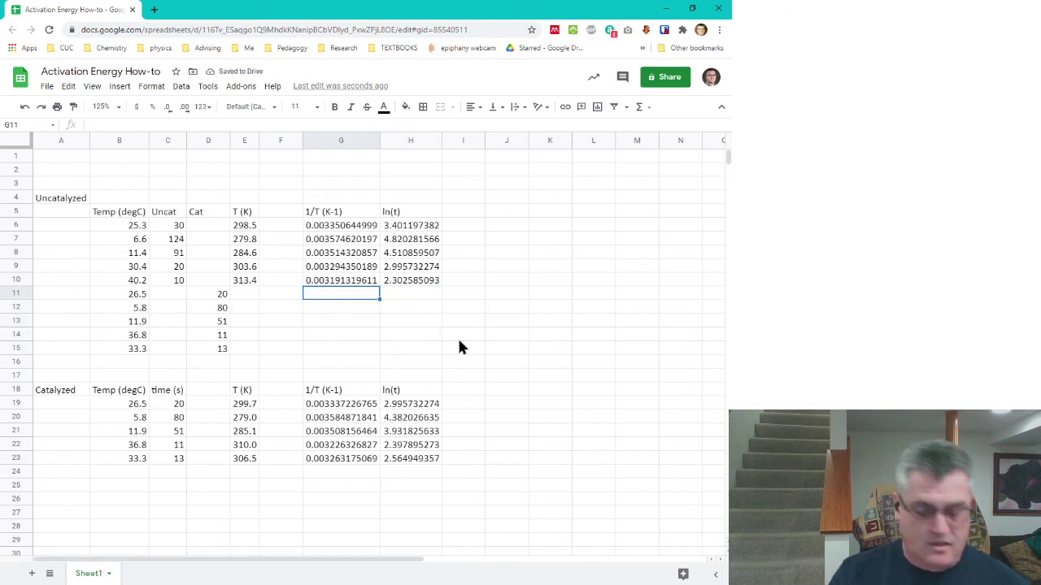
pyautogui.write('=')
pyautogui.press('Down')
pyautogui.press('Down')
pyautogui.press('Down')
pyautogui.press('Down')
pyautogui.press('Down')
pyautogui.press('Down')
pyautogui.press('Down')
pyautogui.press('Down')
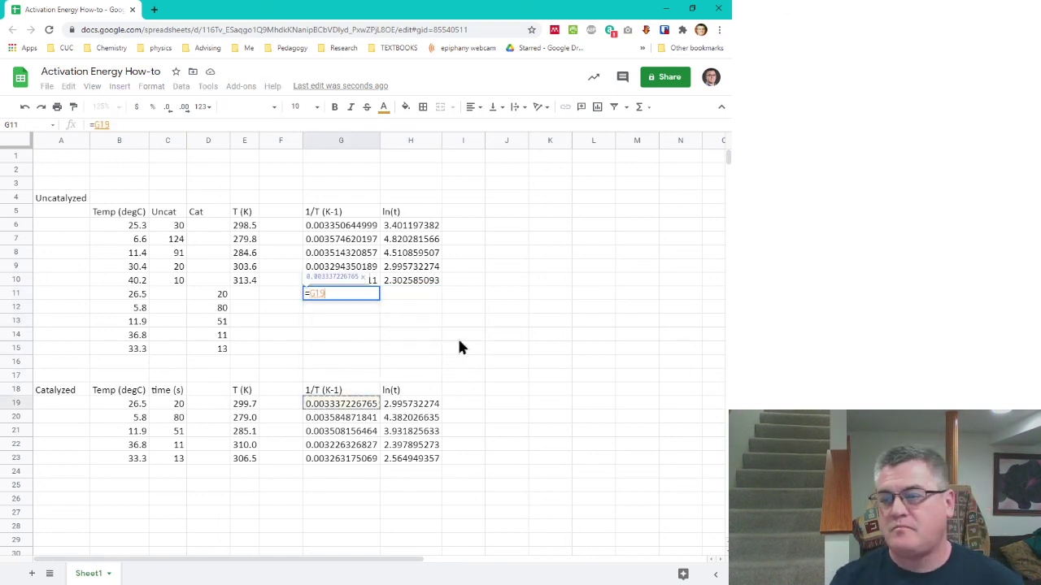
pyautogui.press('Return')
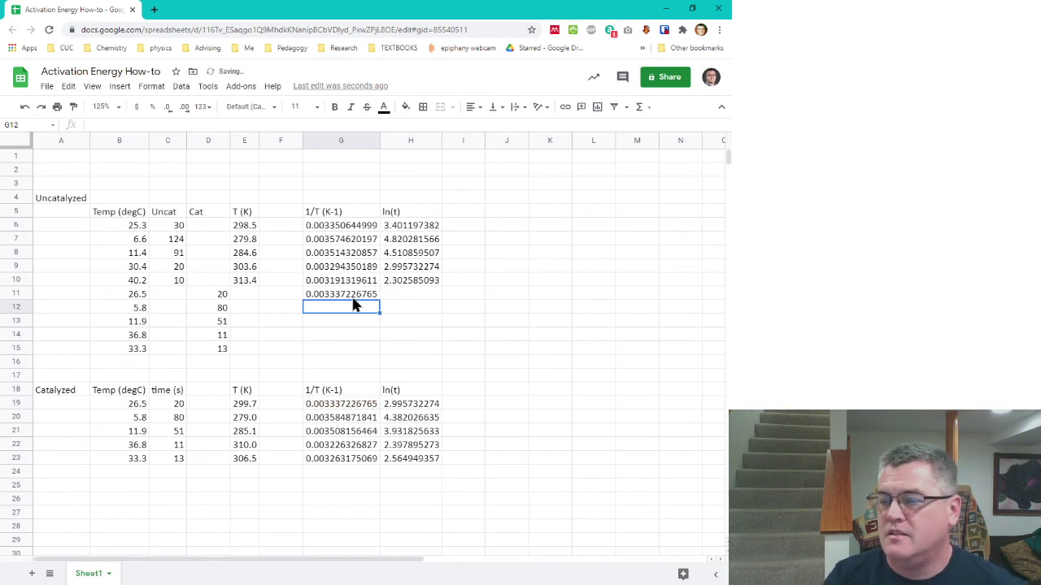
# Step: Fill the G11 reference formula across G11:H15 and move the resulting ln(t) references from H11:H15 to I11:I15
pyautogui.click(375, 295)
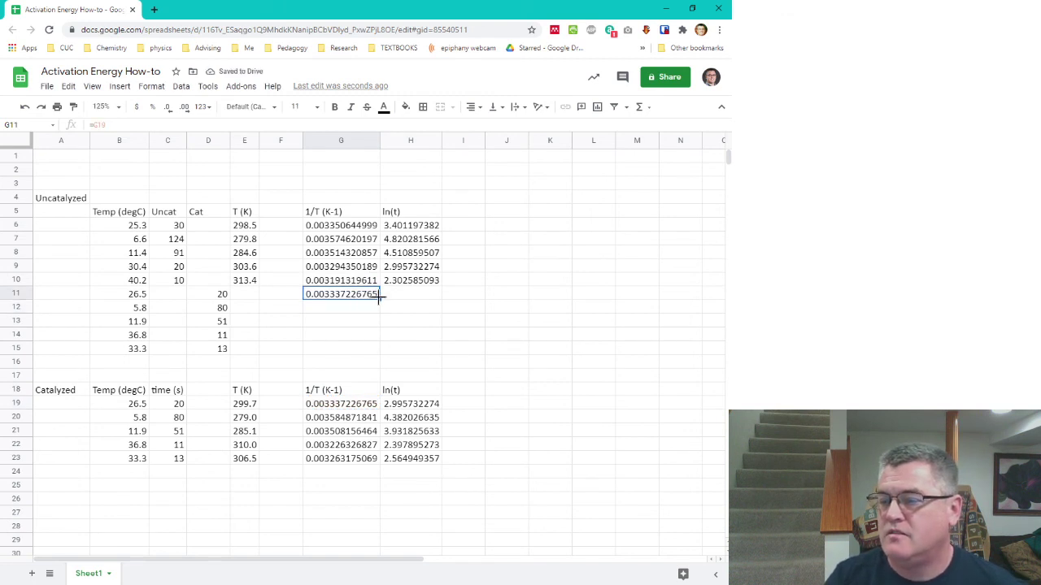
pyautogui.moveTo(378, 296); pyautogui.dragTo(441, 346)
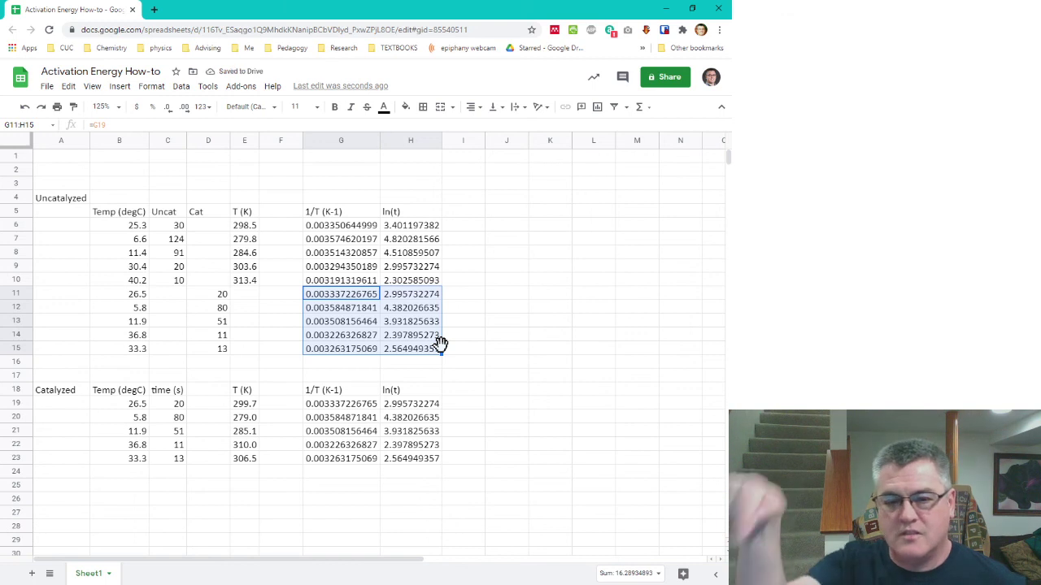
pyautogui.click(470, 404)
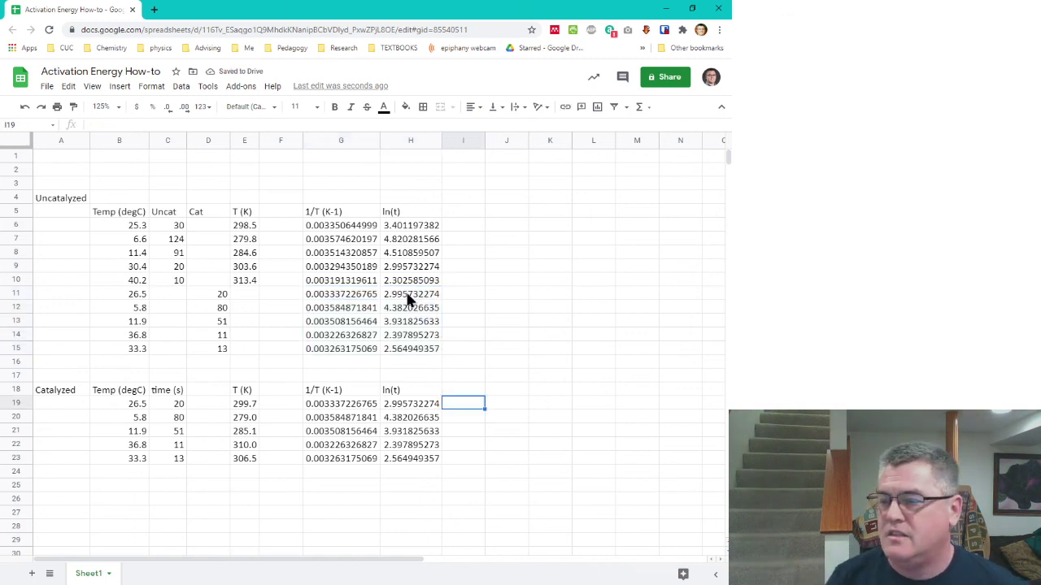
pyautogui.moveTo(407, 298); pyautogui.dragTo(466, 333)
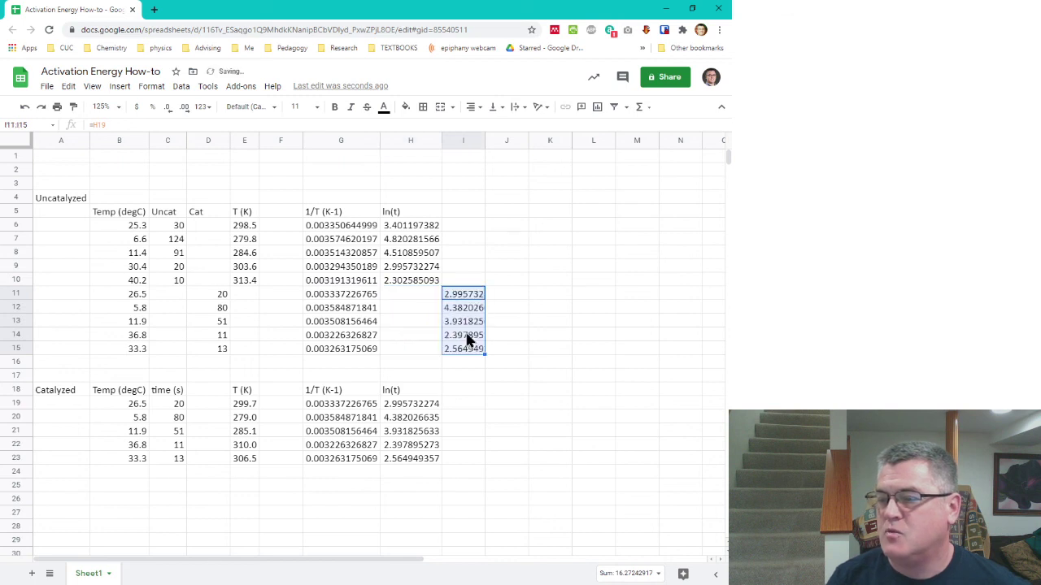
# Step: Set the first catalyzed time in C19 to 25 to test the linked ln(t) cell
pyautogui.click(178, 407)
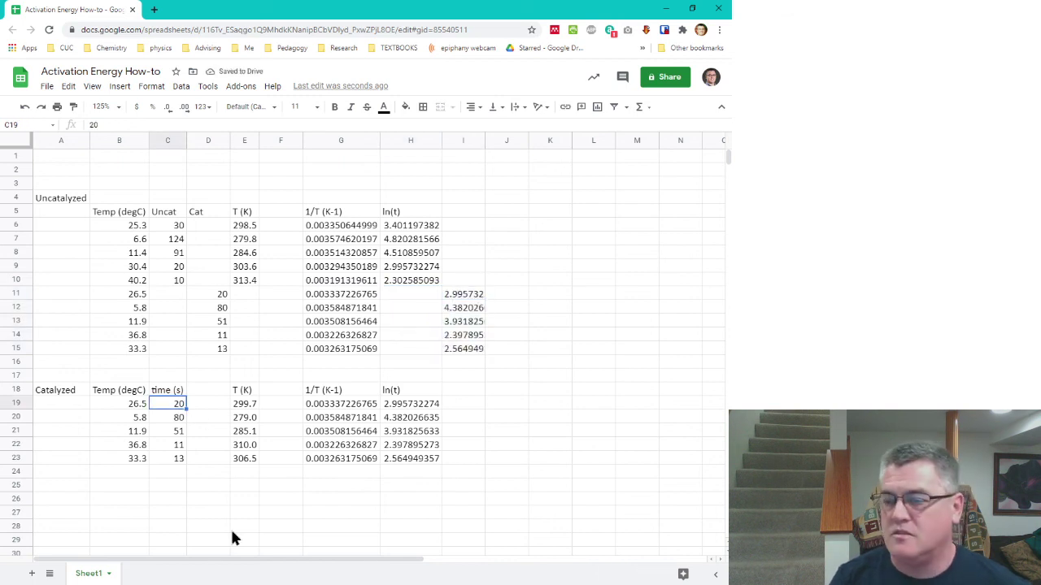
pyautogui.write('25')
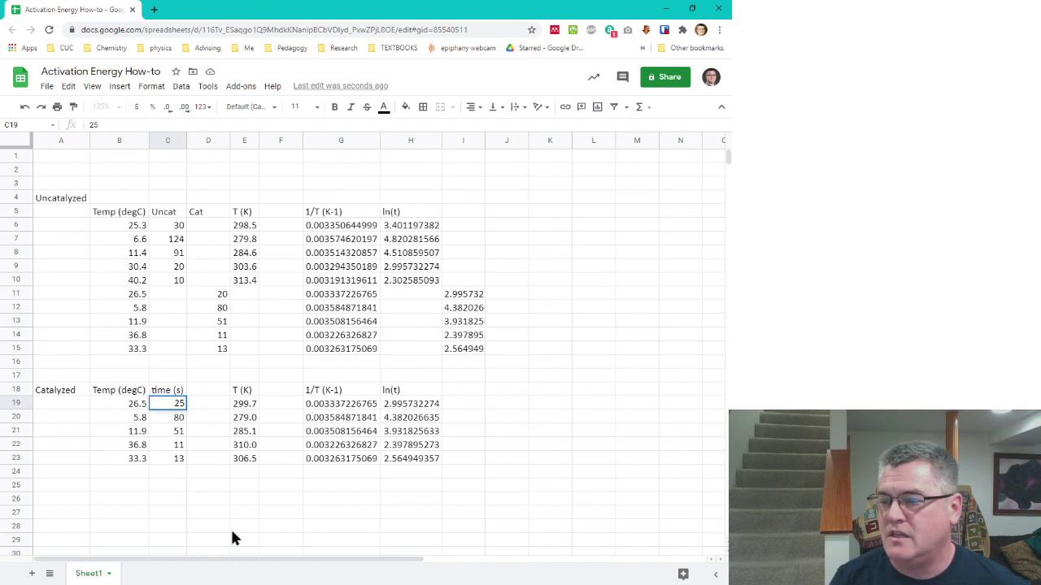
pyautogui.press('Return')
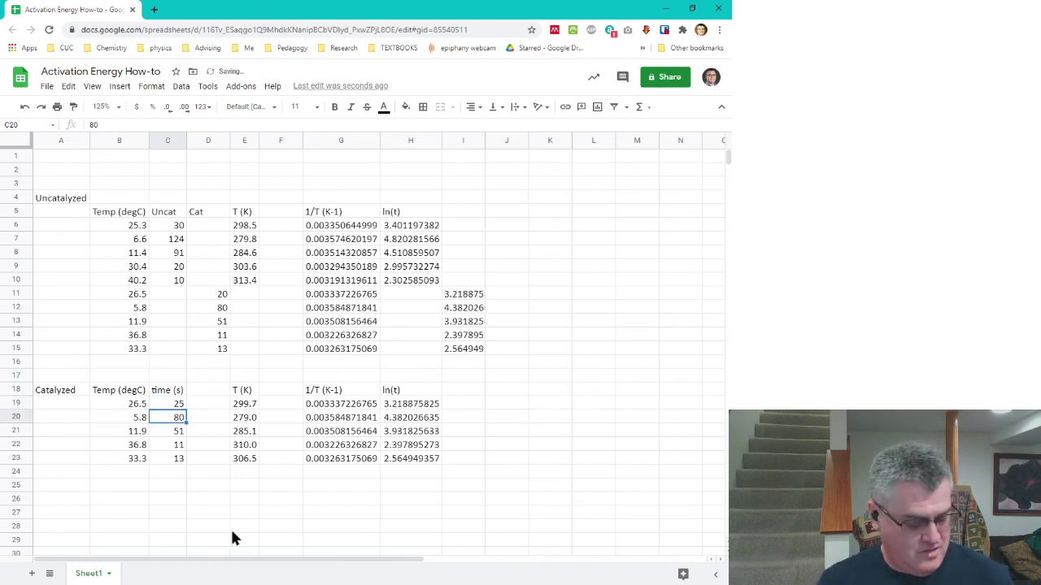
# Step: Undo the test change to the time in C19, and head the ln(t) columns Uncat in H5 and Cat in I5
pyautogui.hotkey('ctrl', 'z')
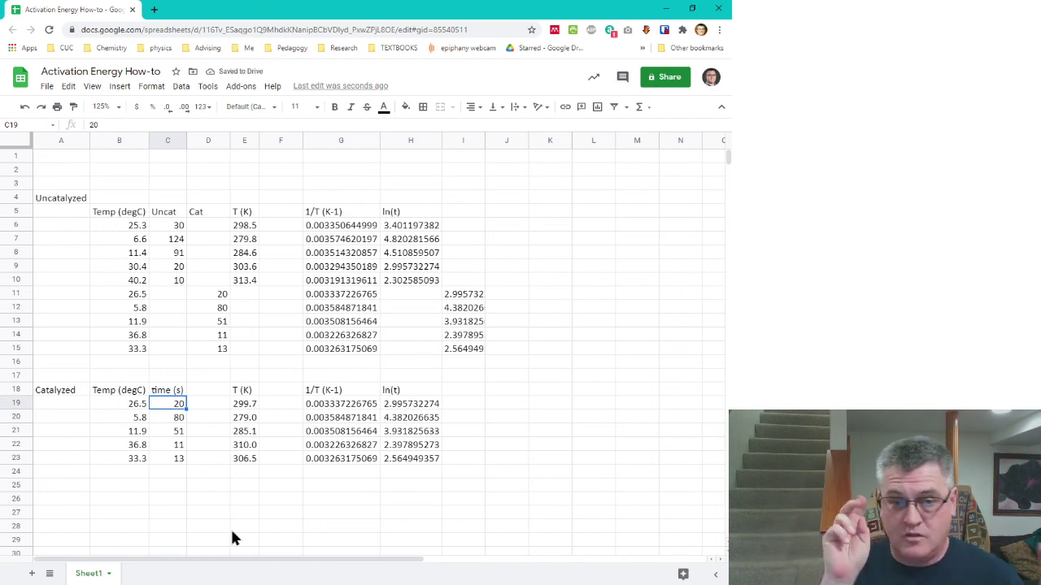
pyautogui.click(410, 211)
pyautogui.write('Uncat')
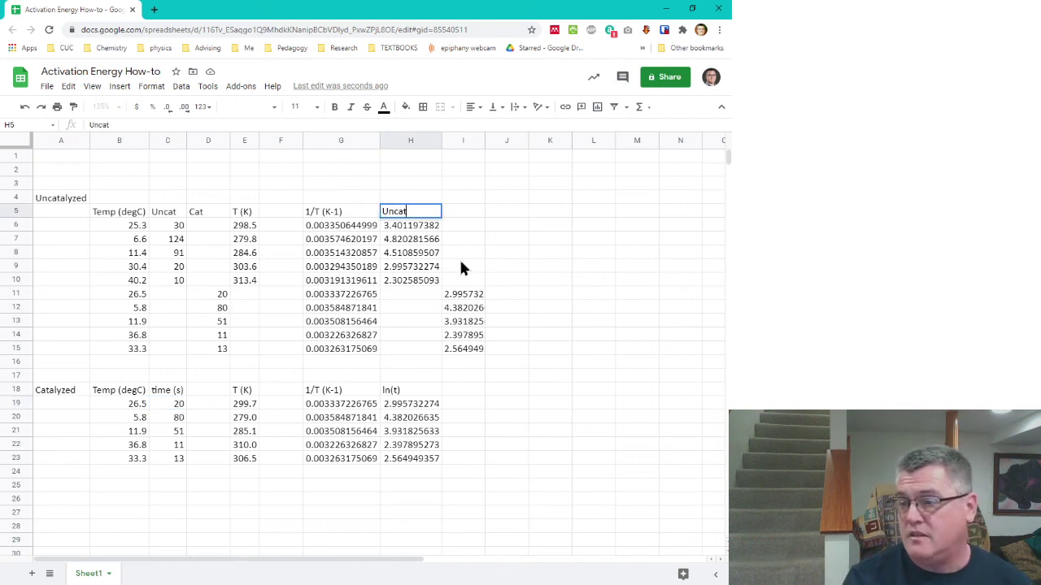
pyautogui.press('Tab')
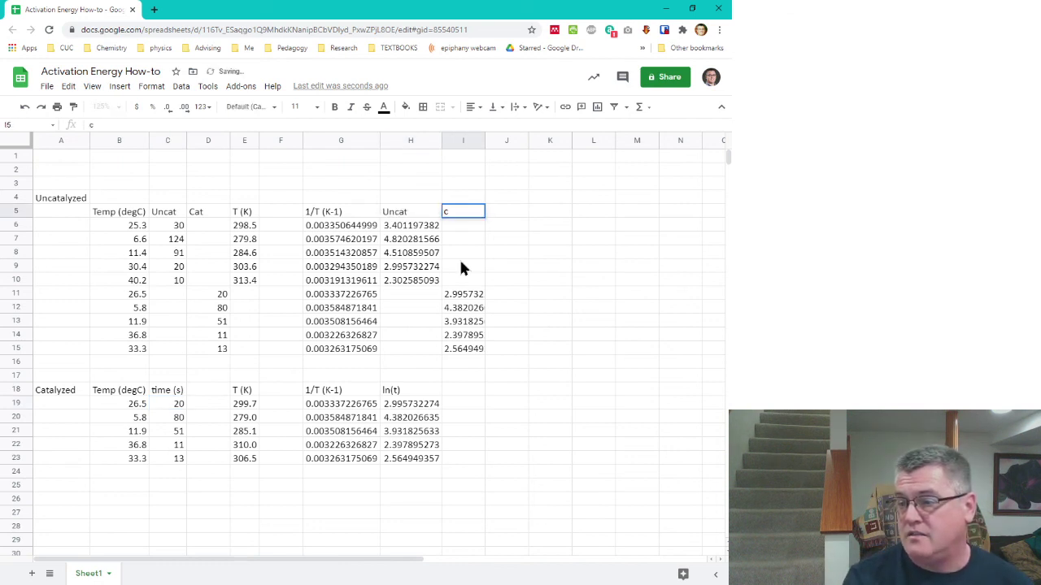
pyautogui.write('Cat')
pyautogui.press('Return')
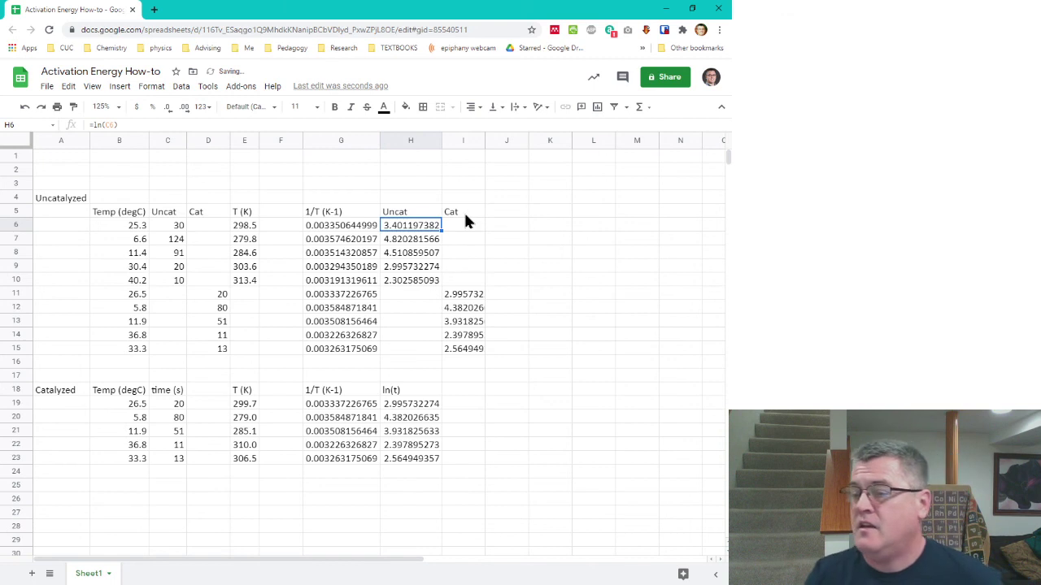
# Step: Insert a scatter chart of the 1/T, Uncat and Cat data in G5:I15
pyautogui.moveTo(355, 209); pyautogui.dragTo(464, 356)
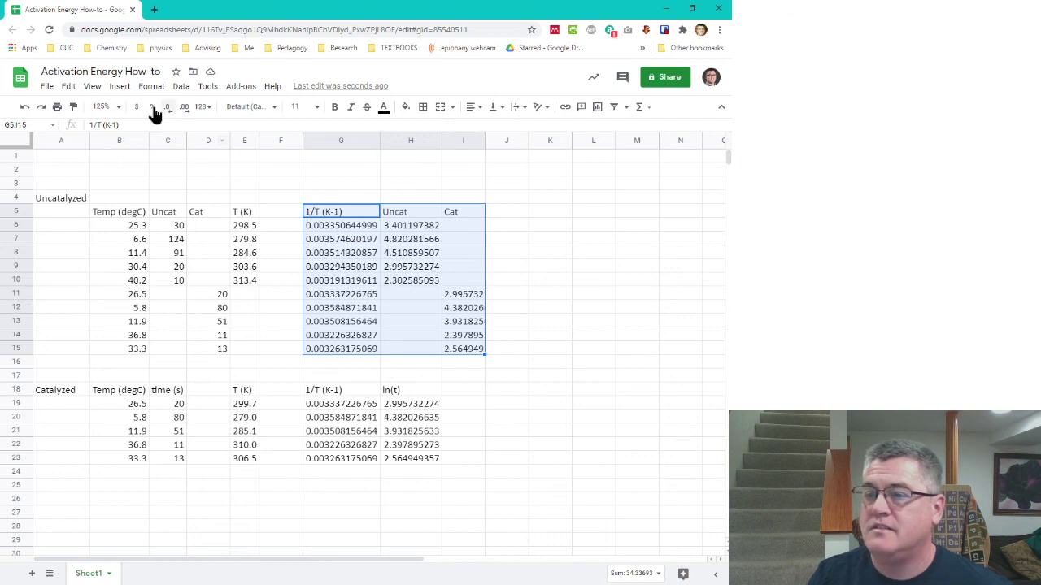
pyautogui.click(119, 90)
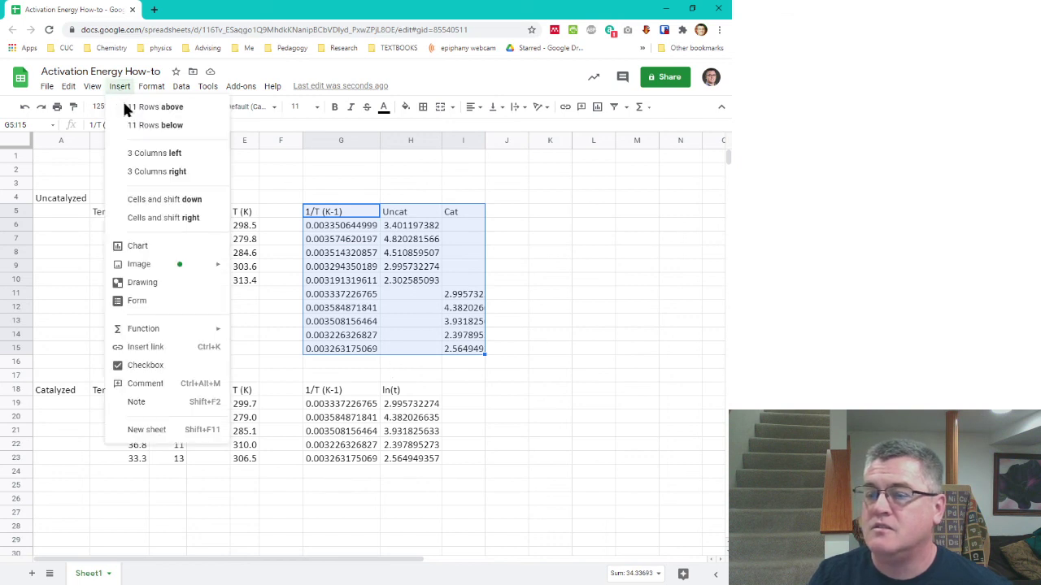
pyautogui.click(137, 245)
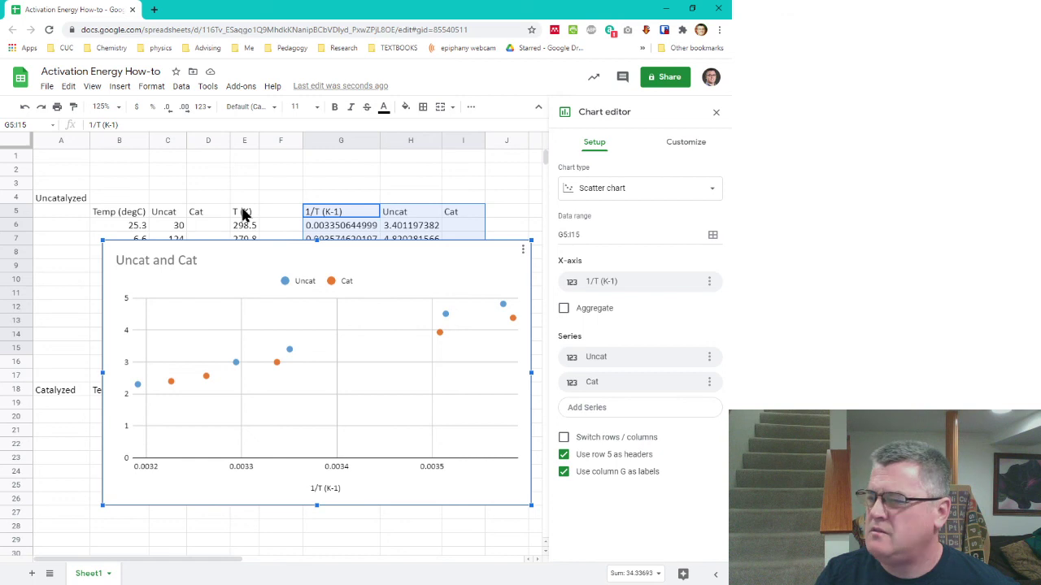
# Step: Add a linear trendline to the Uncat series, labelled with its equation and R²
pyautogui.doubleClick(446, 316)
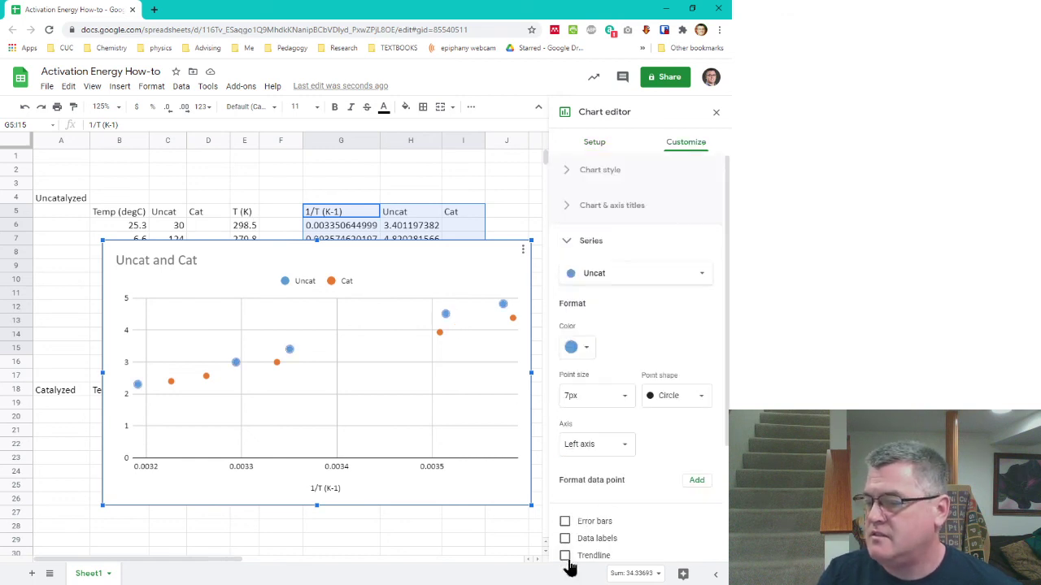
pyautogui.click(566, 557)
pyautogui.scroll(-3, 668, 504)
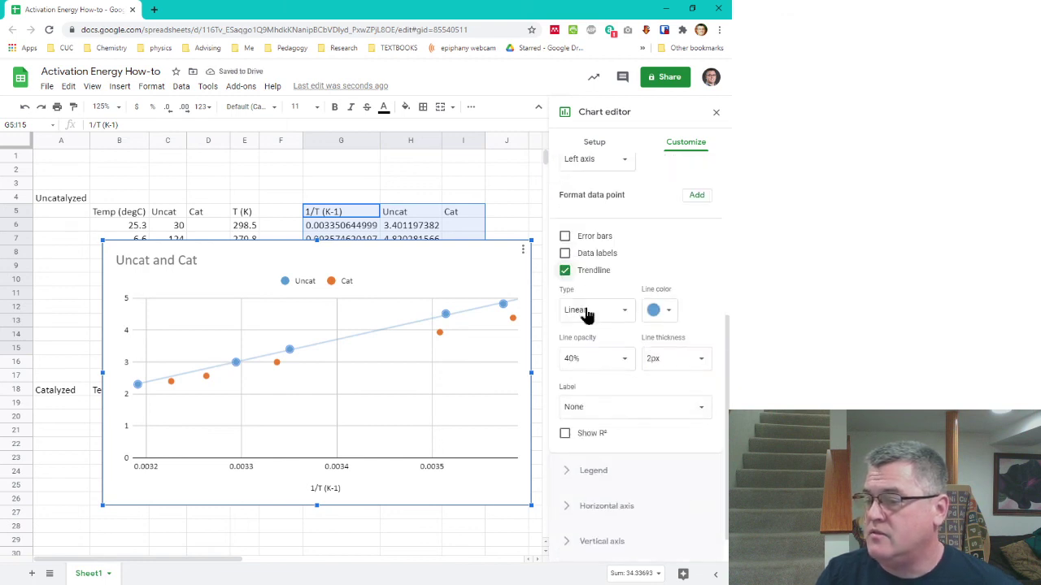
pyautogui.click(583, 411)
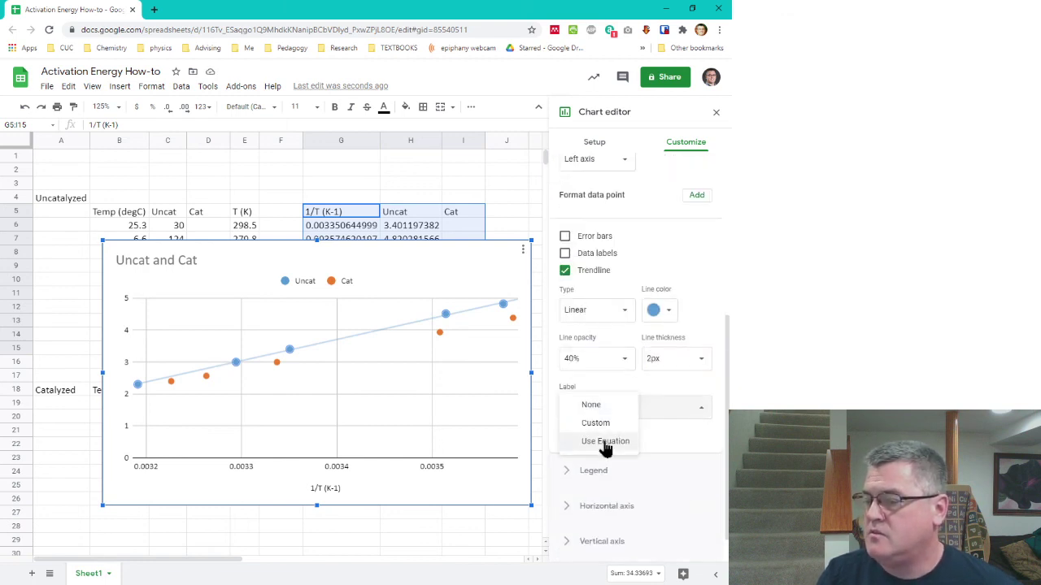
pyautogui.click(606, 442)
pyautogui.click(565, 434)
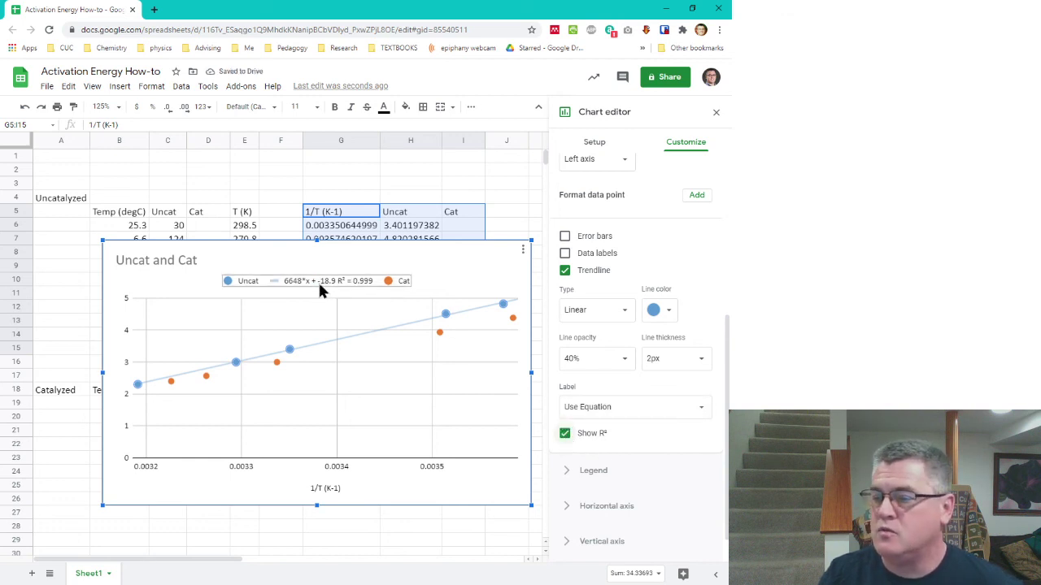
# Step: Add a linear trendline with its equation and R² to the Cat series, and shrink the chart so it ends before column I
pyautogui.click(513, 319)
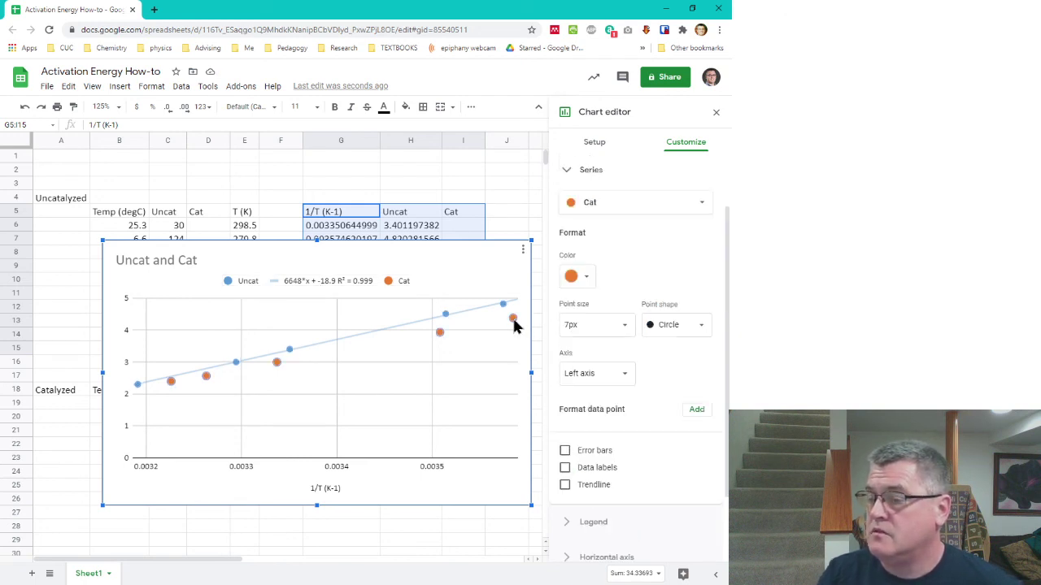
pyautogui.click(564, 485)
pyautogui.scroll(-2, 641, 461)
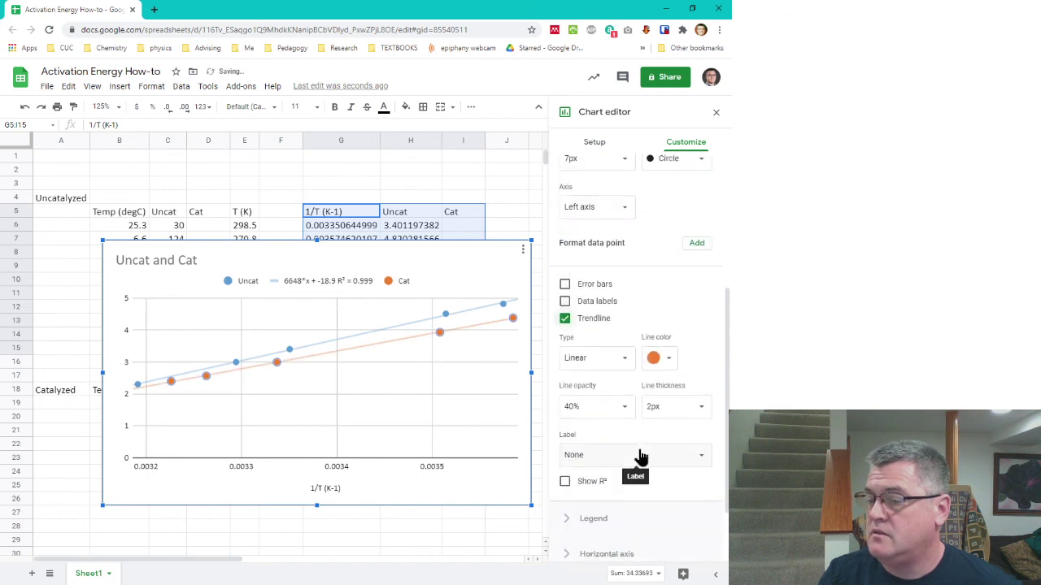
pyautogui.click(639, 456)
pyautogui.click(579, 488)
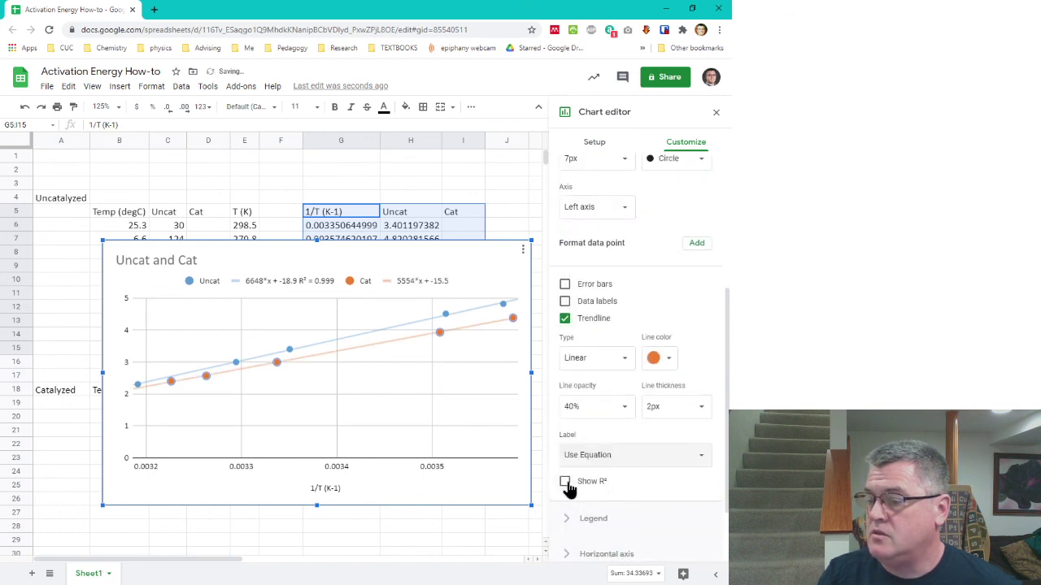
pyautogui.click(565, 481)
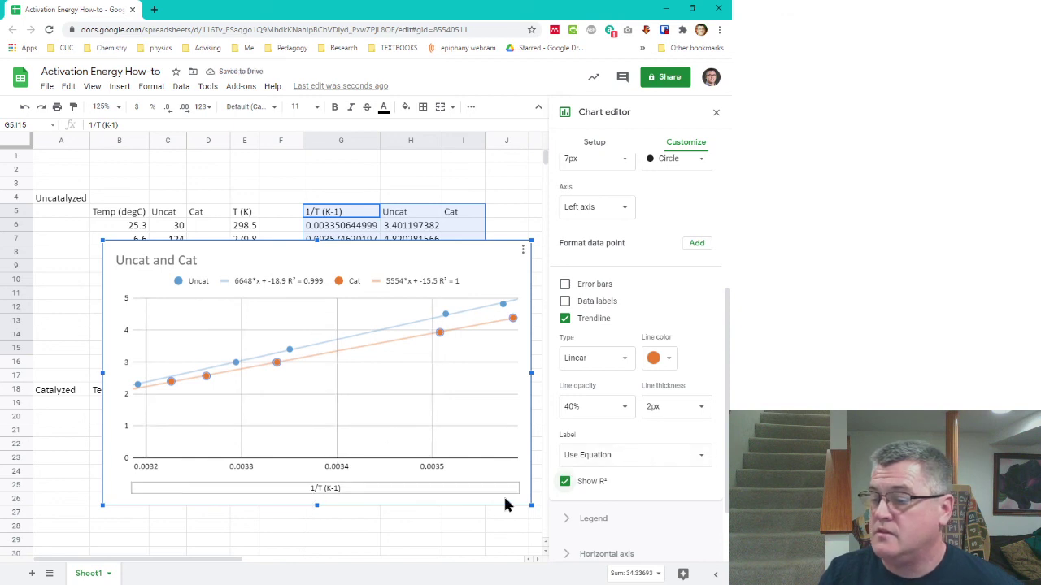
pyautogui.moveTo(530, 504); pyautogui.dragTo(446, 425)
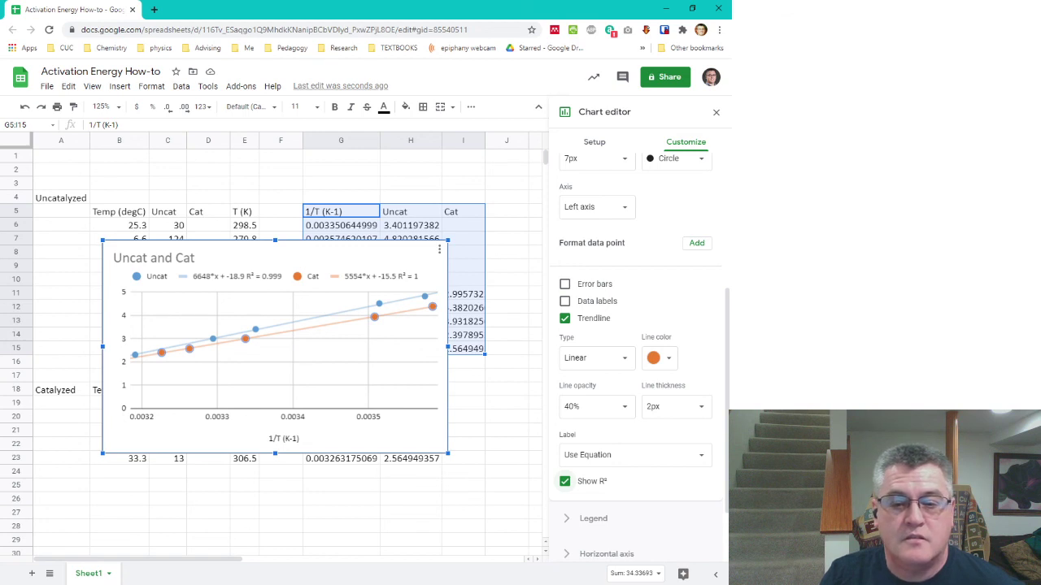
# Step: Switch to Excel to compare its two-series ln(t) chart and trendline equations, and return to Google Sheets
pyautogui.hotkey('alt', 'Tab')
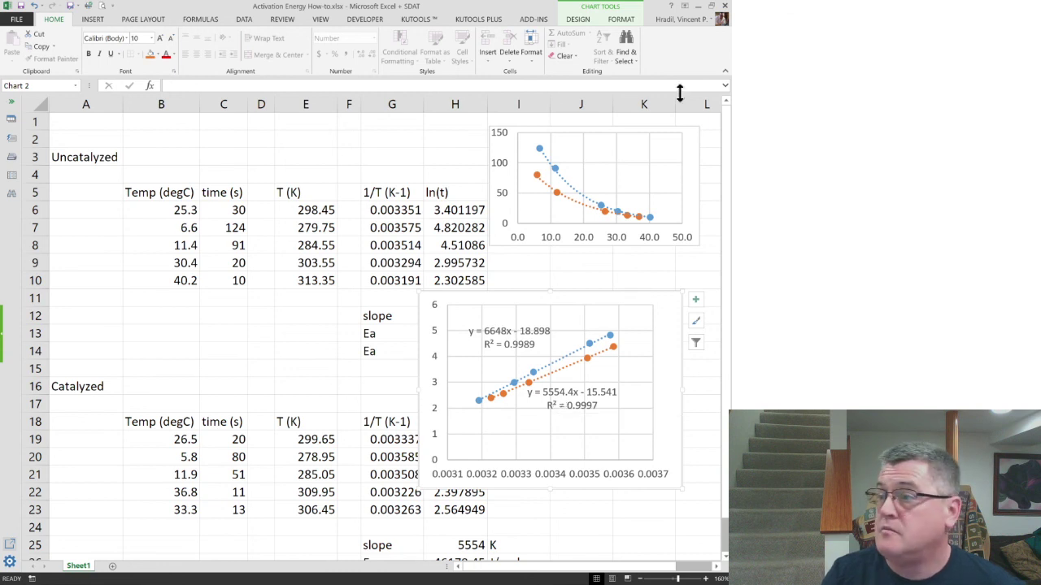
pyautogui.click(698, 7)
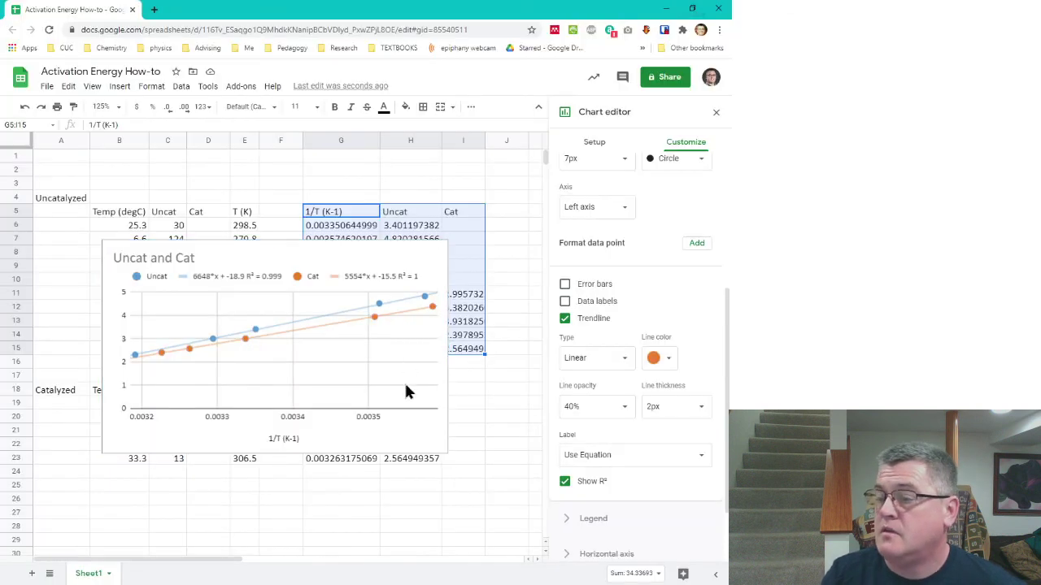